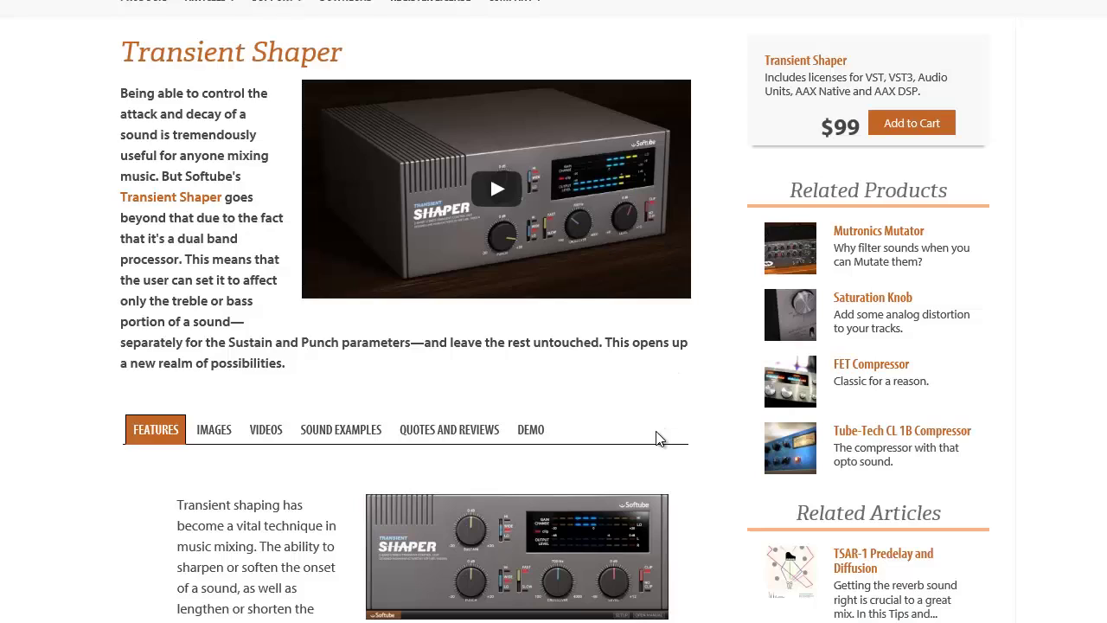
Examine the features section of the Transient Shaper product page.
{"action": "scroll", "coordinate": [687, 449], "scroll_direction": "down", "scroll_amount": 3}
{"action": "scroll", "coordinate": [708, 448], "scroll_direction": "down", "scroll_amount": 4}
{"action": "scroll", "coordinate": [711, 449], "scroll_direction": "up", "scroll_amount": 7}
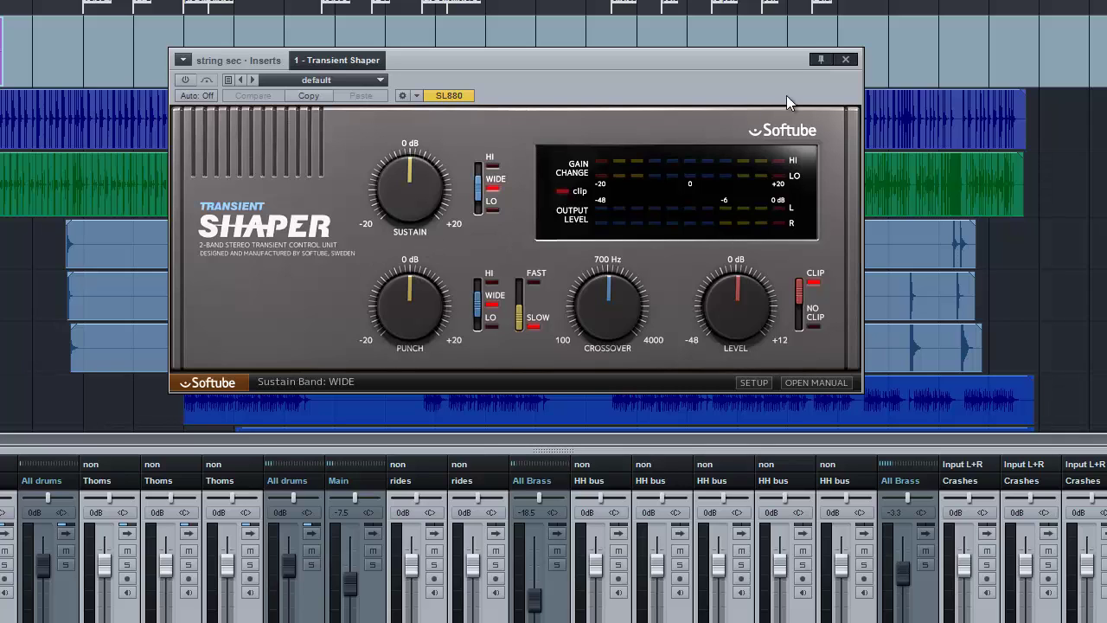
Close the string section's Transient Shaper, select the kicks channel and reposition its Transient Shaper window.
{"action": "left_click", "coordinate": [847, 59]}
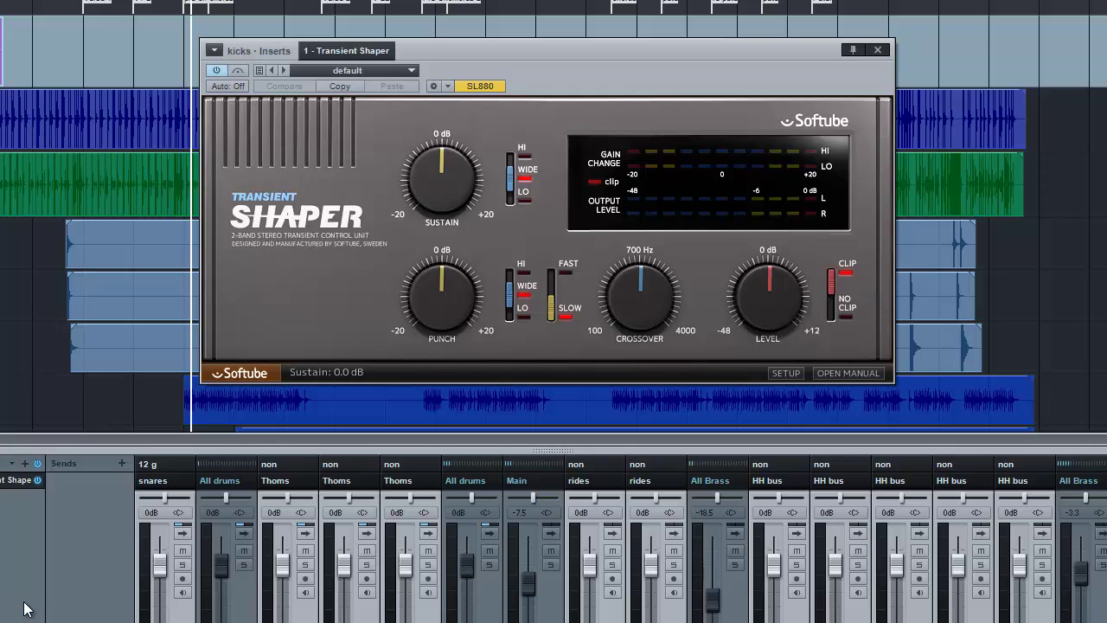
{"action": "left_click", "coordinate": [7, 541]}
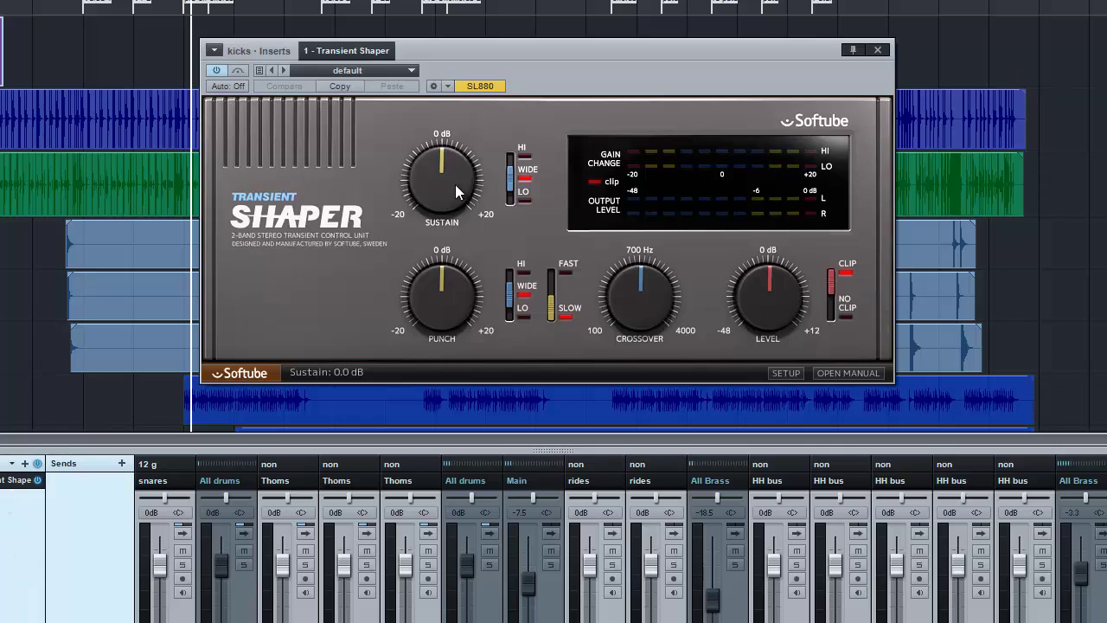
{"action": "left_click_drag", "start_coordinate": [657, 67], "coordinate": [605, 88]}
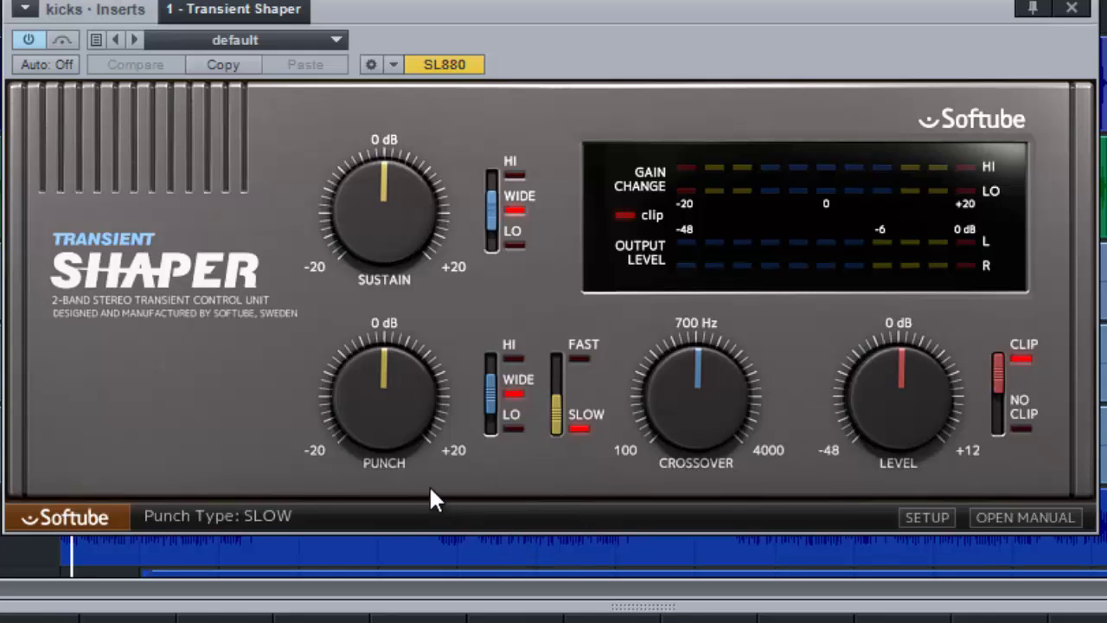
Try out the Punch and Sustain knobs on the kicks' Transient Shaper, ending with Sustain at -1.0 dB.
{"action": "left_click", "coordinate": [1024, 353]}
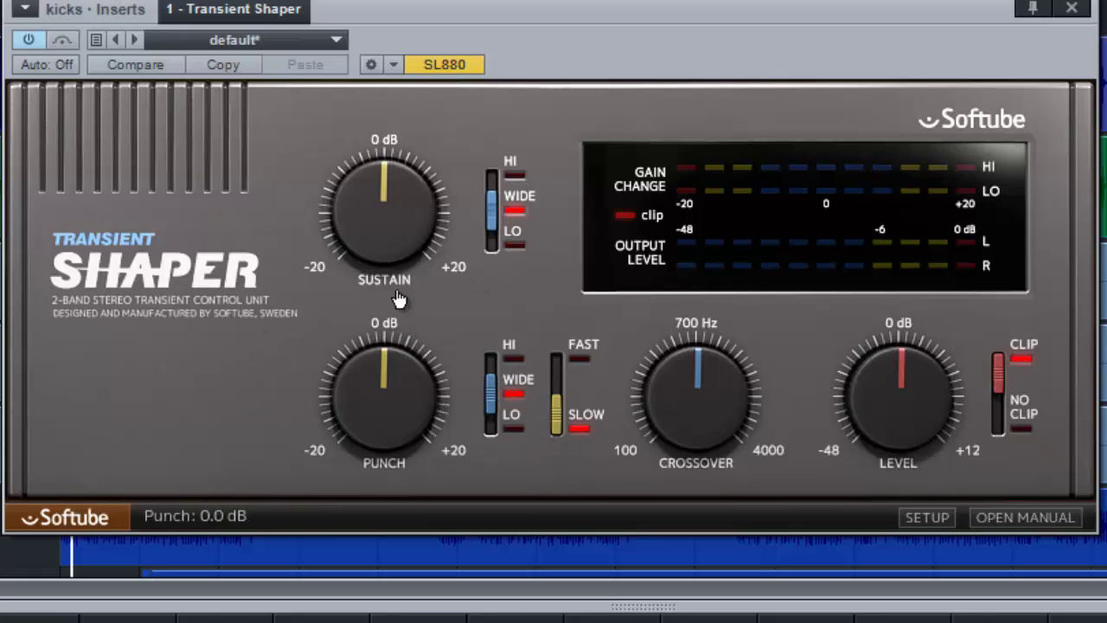
{"action": "left_click_drag", "start_coordinate": [384, 426], "coordinate": [414, 467]}
{"action": "left_click_drag", "start_coordinate": [396, 400], "coordinate": [395, 396]}
{"action": "mouse_move", "coordinate": [378, 227]}
{"action": "left_mouse_down"}
{"action": "mouse_move", "coordinate": [376, 143]}
{"action": "mouse_move", "coordinate": [371, 381]}
{"action": "mouse_move", "coordinate": [375, 240]}
{"action": "mouse_move", "coordinate": [389, 208]}
{"action": "mouse_move", "coordinate": [386, 313]}
{"action": "mouse_move", "coordinate": [387, 235]}
{"action": "left_mouse_up"}
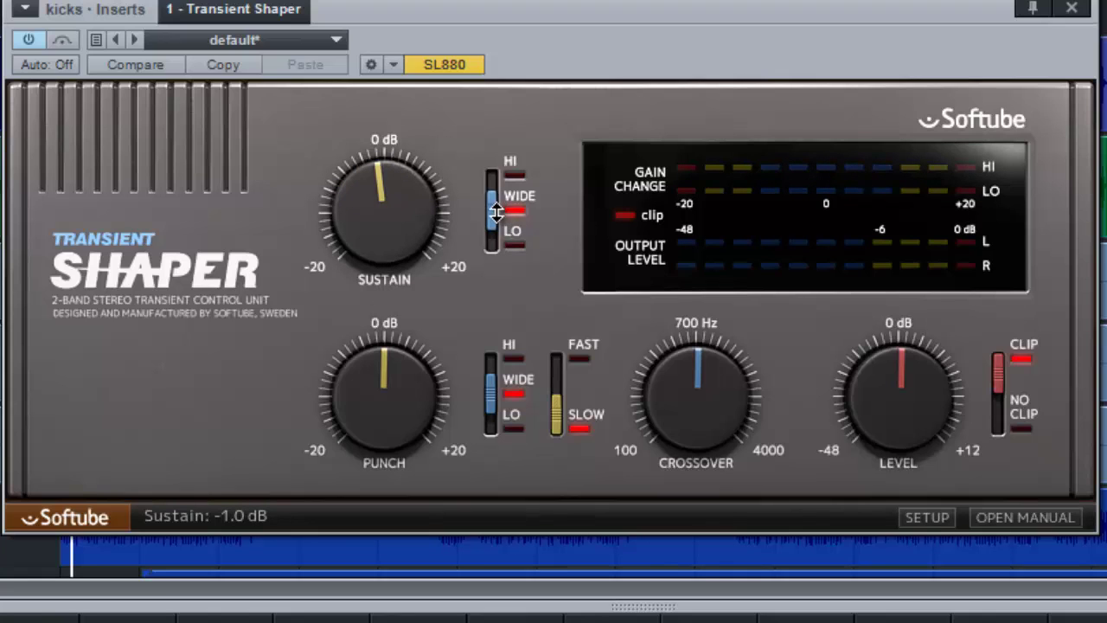
Try the Sustain band at HI, LO and HI again on the kicks' Transient Shaper.
{"action": "left_click_drag", "start_coordinate": [495, 212], "coordinate": [496, 177]}
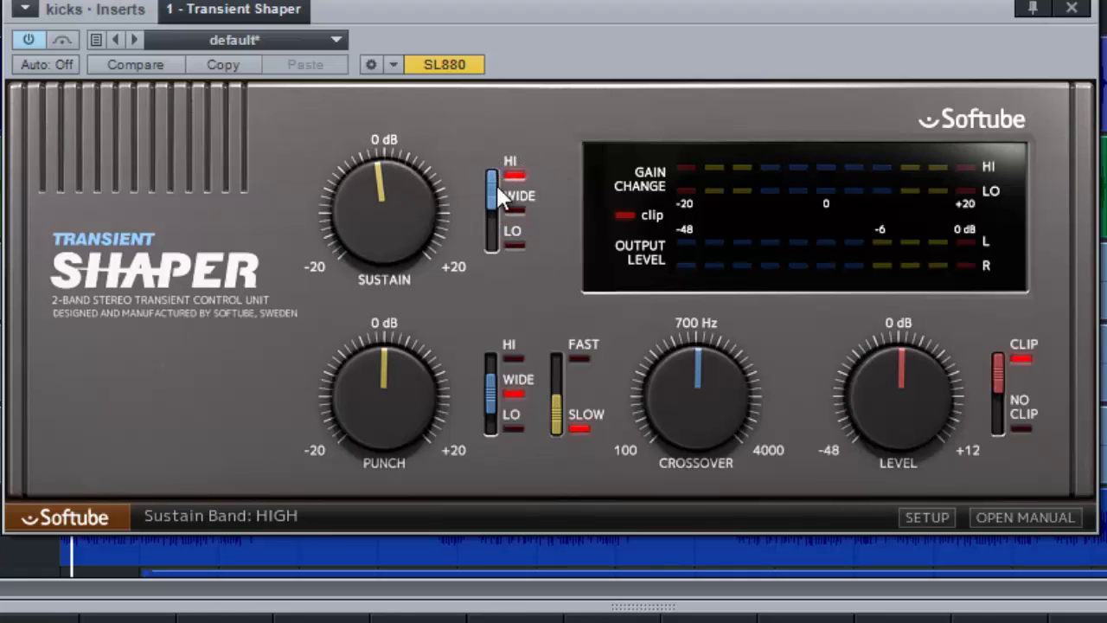
{"action": "left_click_drag", "start_coordinate": [496, 182], "coordinate": [491, 245]}
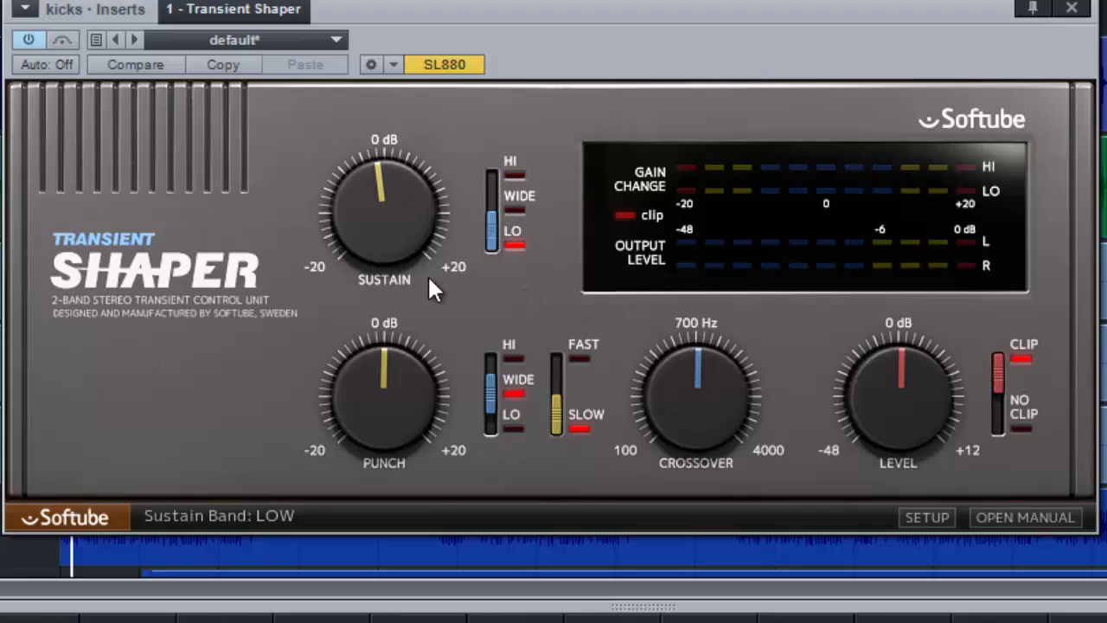
{"action": "left_click_drag", "start_coordinate": [491, 218], "coordinate": [492, 166]}
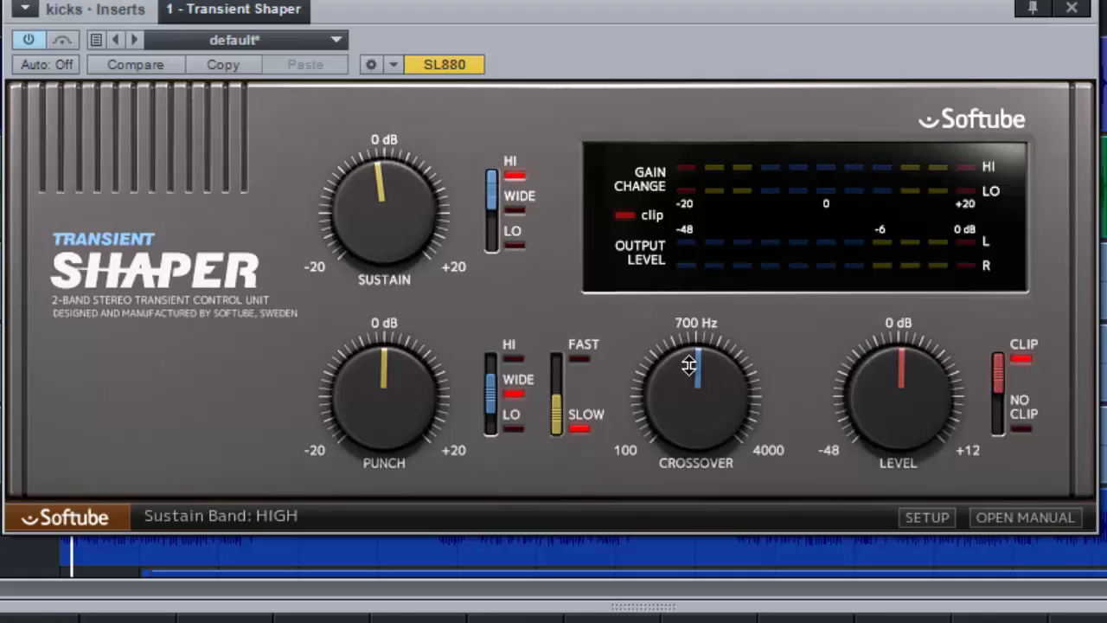
Sweep the crossover up to 4000 Hz and back to about 691 Hz, switching the Sustain band to LO and back to WIDE.
{"action": "left_click_drag", "start_coordinate": [689, 363], "coordinate": [733, 218]}
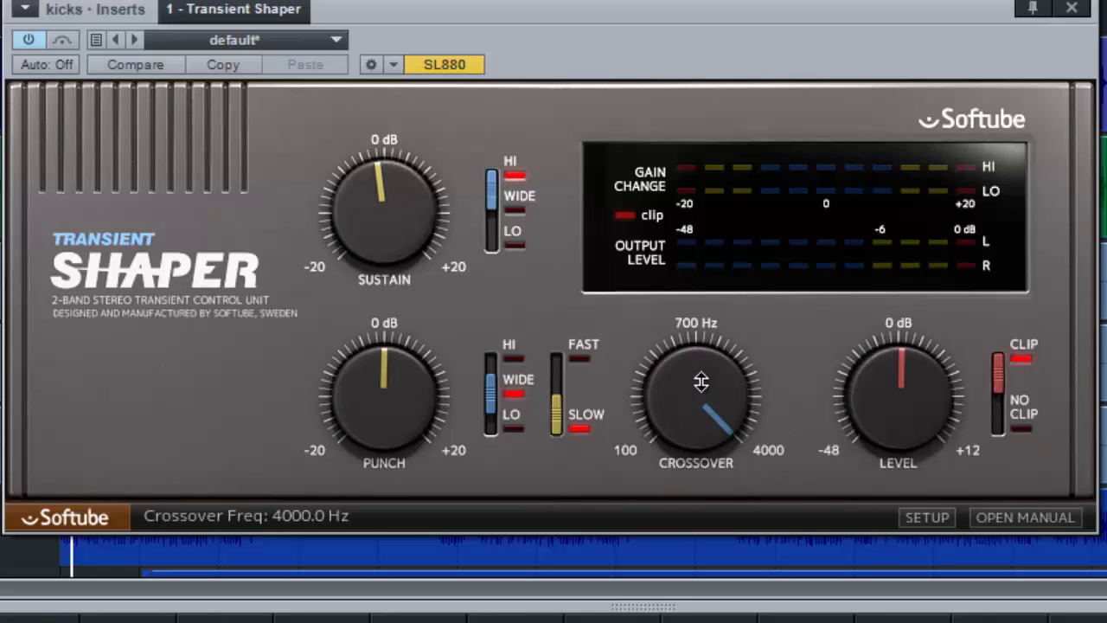
{"action": "left_click_drag", "start_coordinate": [701, 381], "coordinate": [683, 483]}
{"action": "left_click_drag", "start_coordinate": [492, 186], "coordinate": [496, 258]}
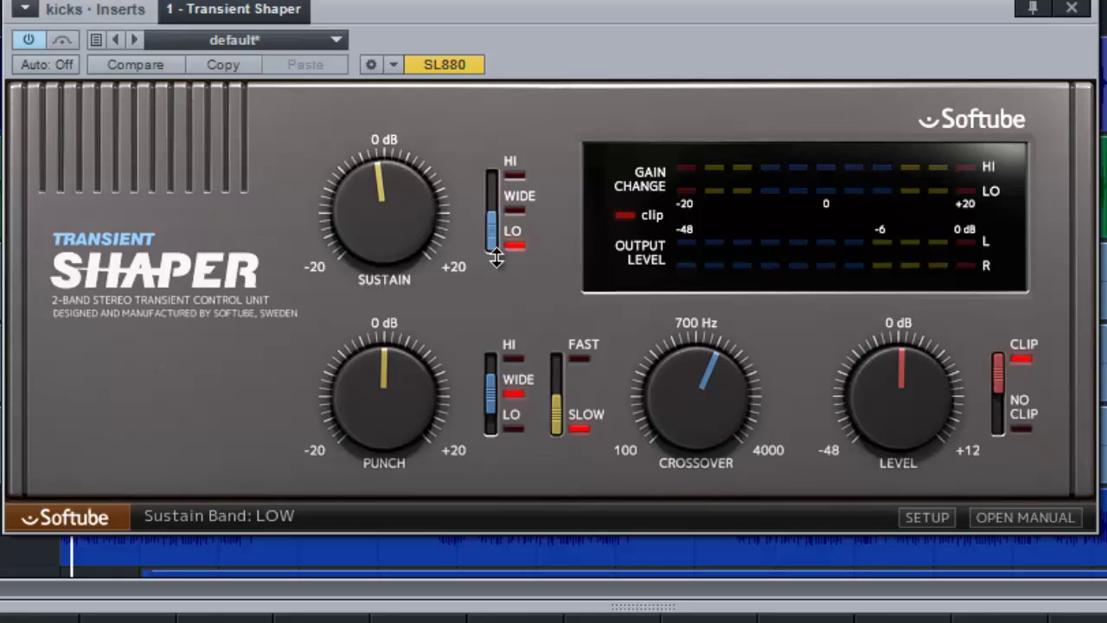
{"action": "left_click_drag", "start_coordinate": [714, 394], "coordinate": [707, 389]}
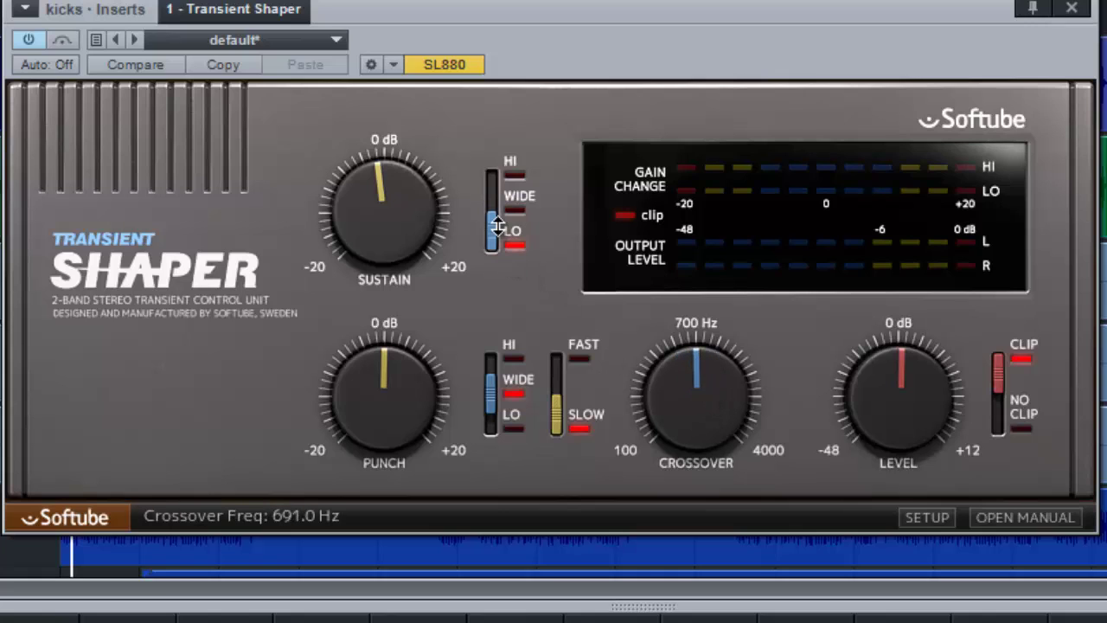
{"action": "left_click_drag", "start_coordinate": [495, 223], "coordinate": [498, 205]}
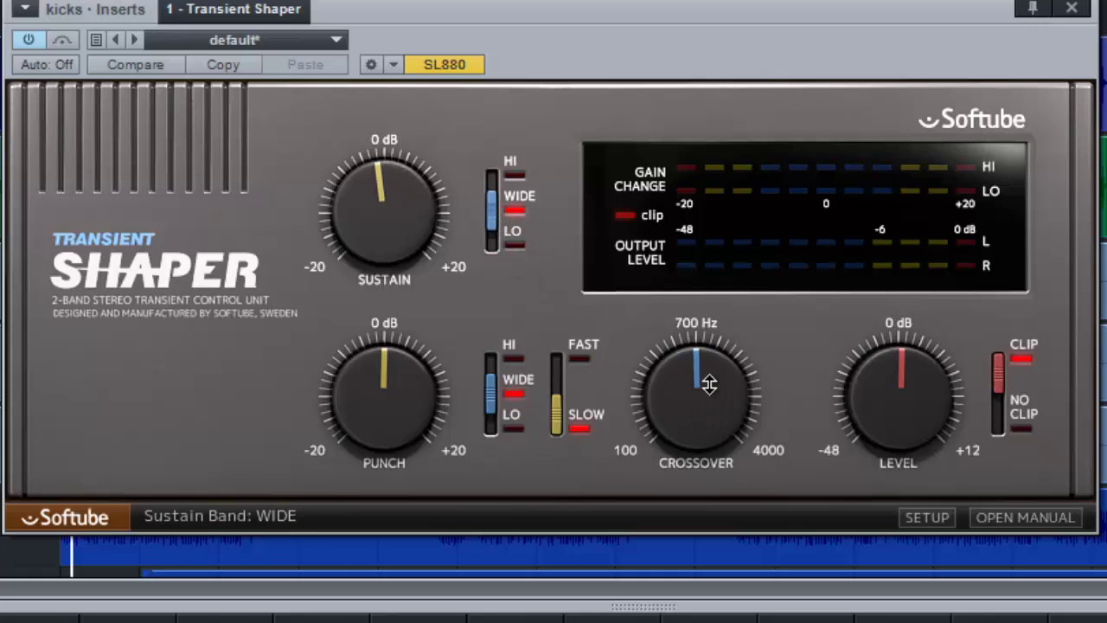
{"action": "left_click_drag", "start_coordinate": [690, 401], "coordinate": [690, 403]}
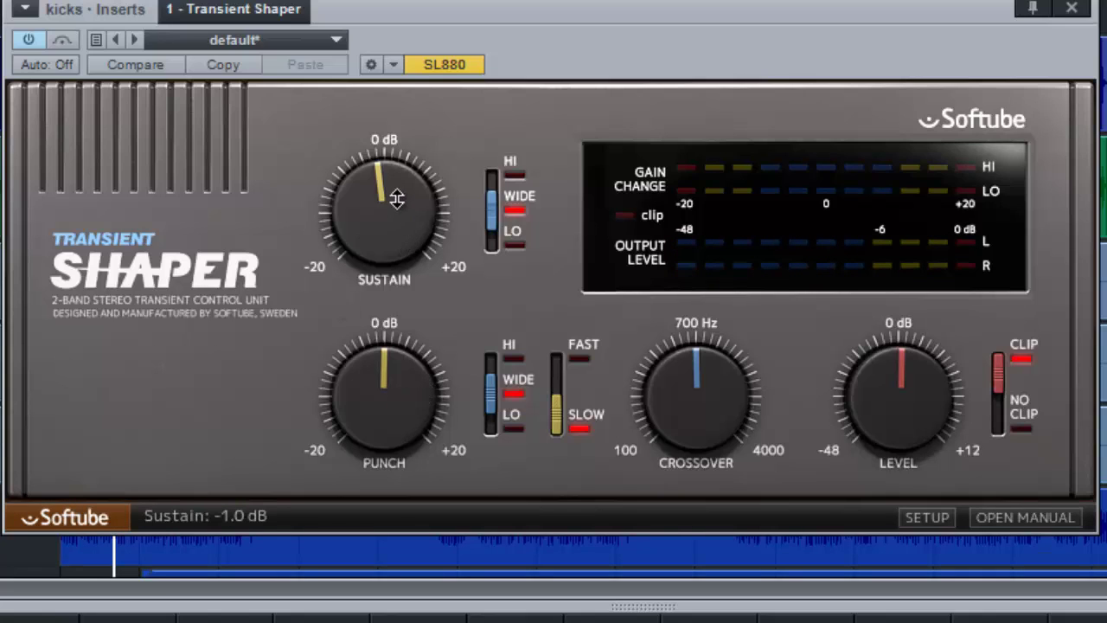
Nudge the kicks' Sustain up to 0.6 dB, reset it to 0 dB and start playback.
{"action": "left_click_drag", "start_coordinate": [395, 193], "coordinate": [396, 185]}
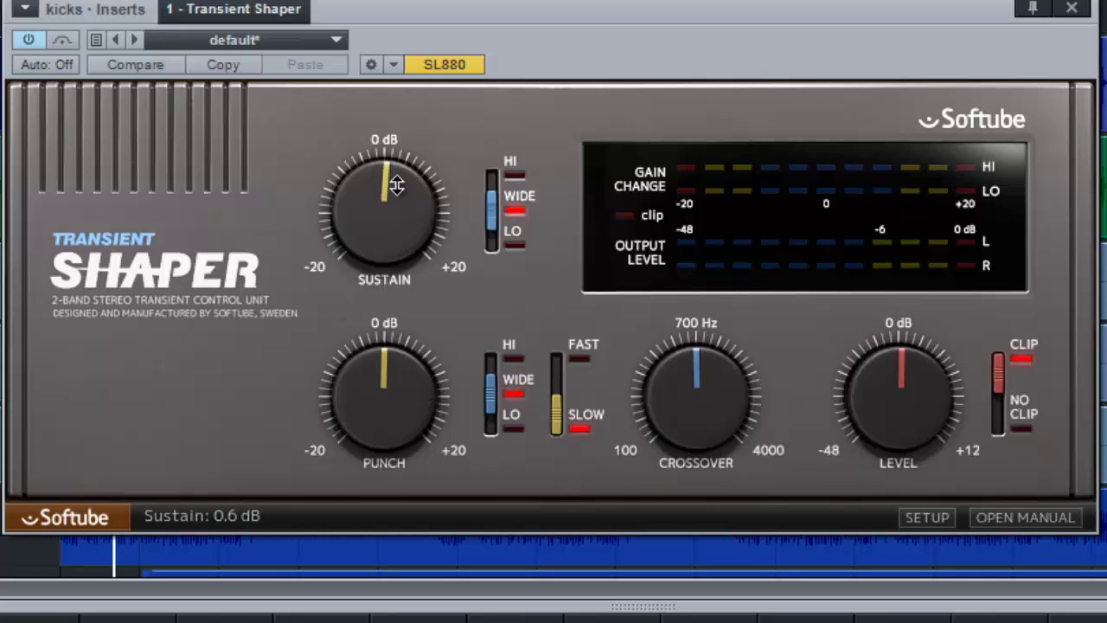
{"action": "double_click", "coordinate": [378, 289]}
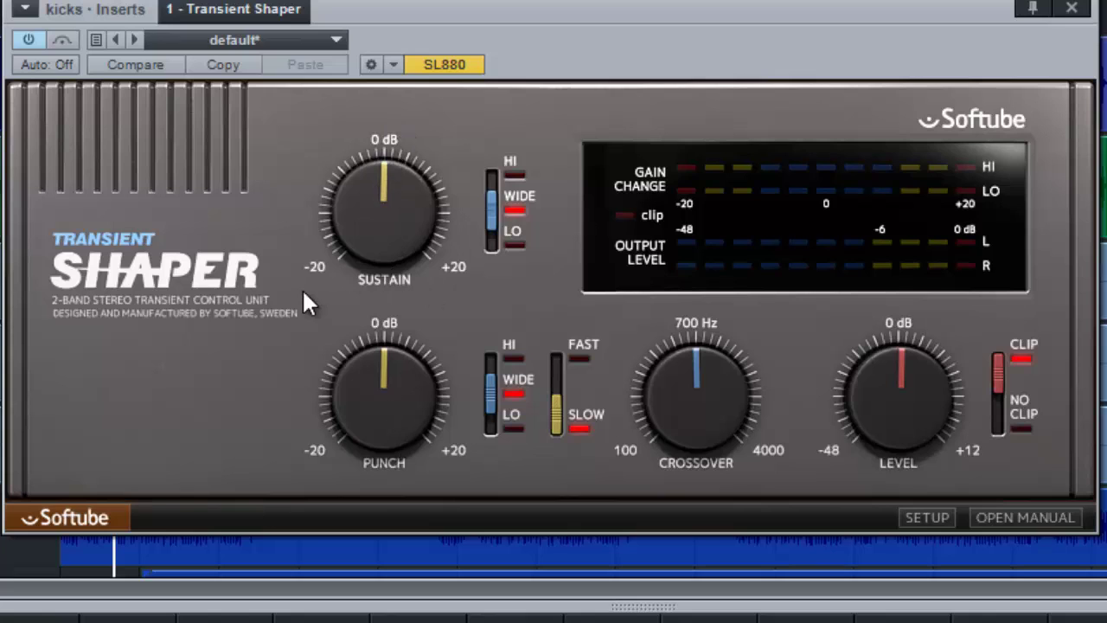
{"action": "key", "text": "space"}
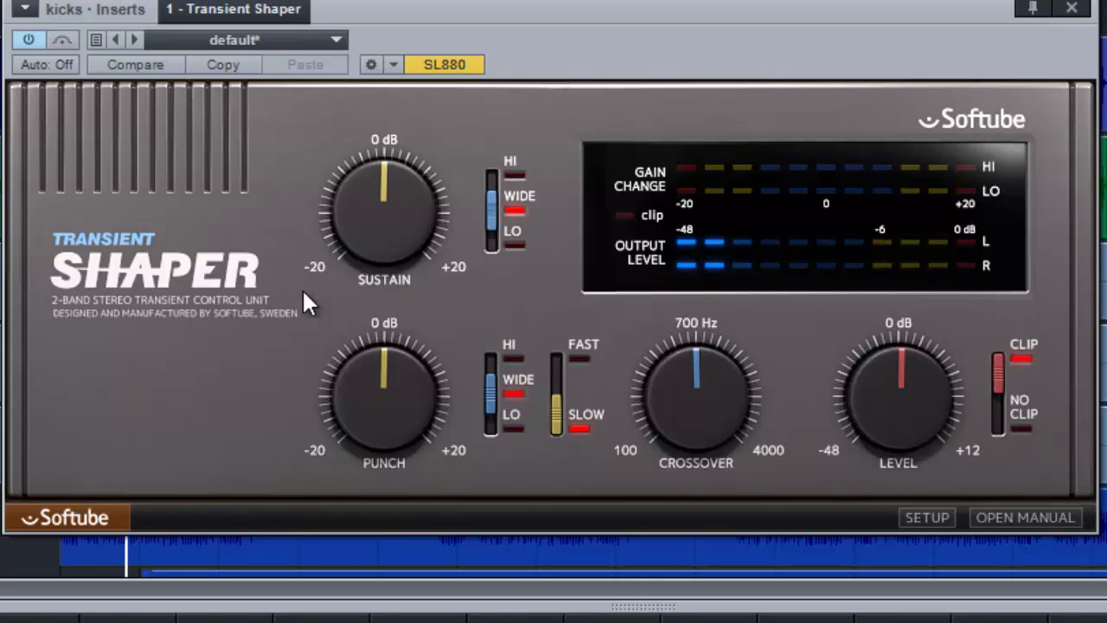
Raise the kicks' Punch to 6.2 dB and lower Sustain to -8.2 dB during playback.
{"action": "mouse_move", "coordinate": [384, 273]}
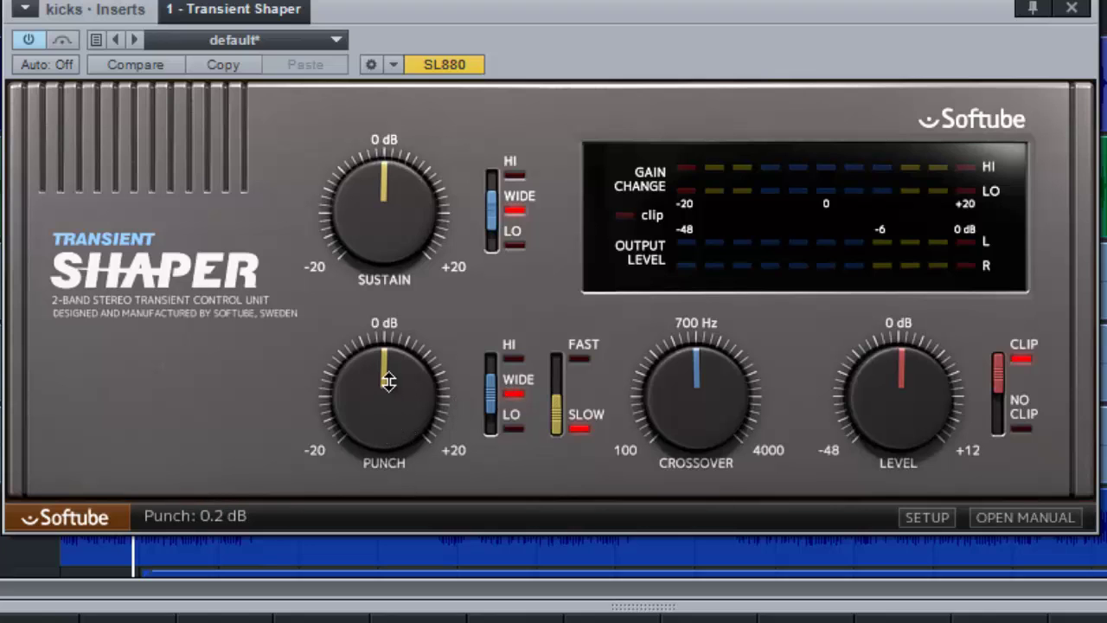
{"action": "left_click_drag", "start_coordinate": [396, 424], "coordinate": [397, 425]}
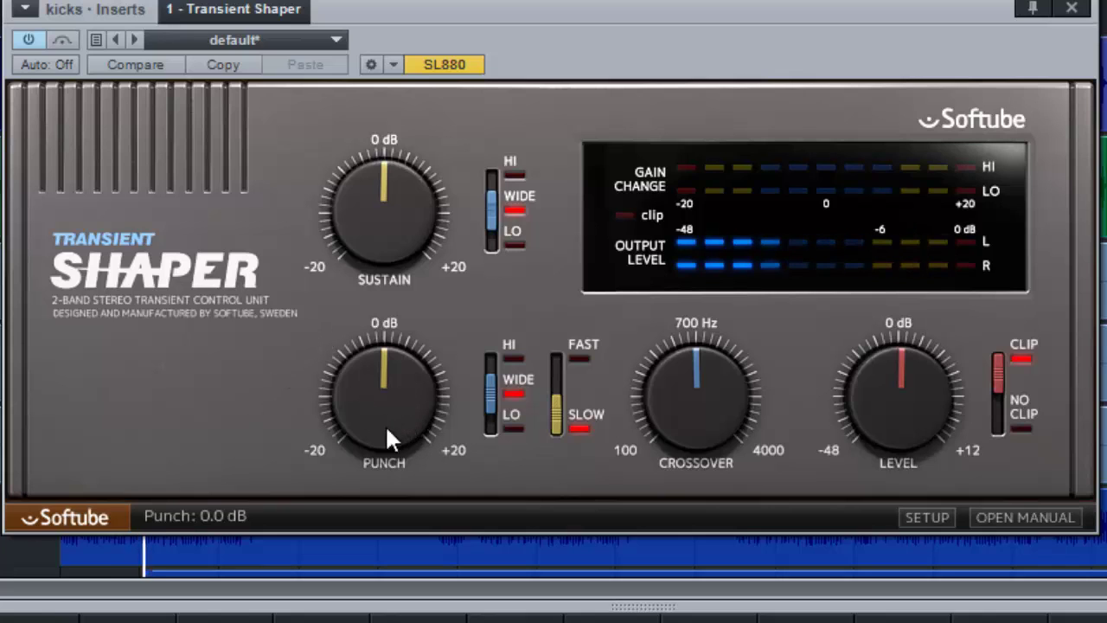
{"action": "left_click_drag", "start_coordinate": [389, 434], "coordinate": [376, 376]}
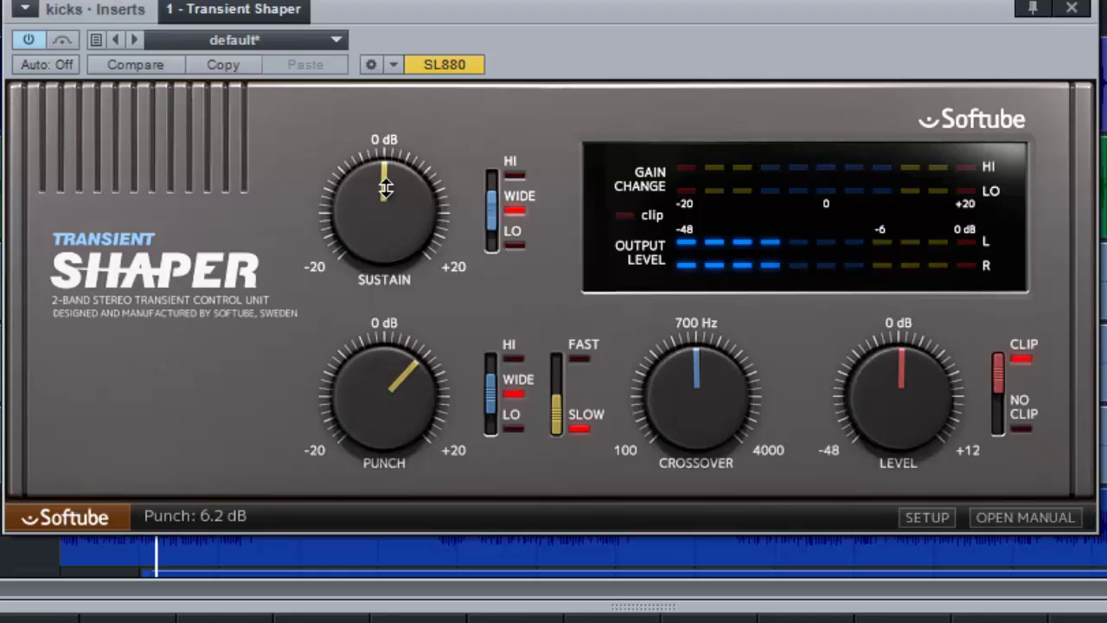
{"action": "left_click_drag", "start_coordinate": [384, 178], "coordinate": [386, 247]}
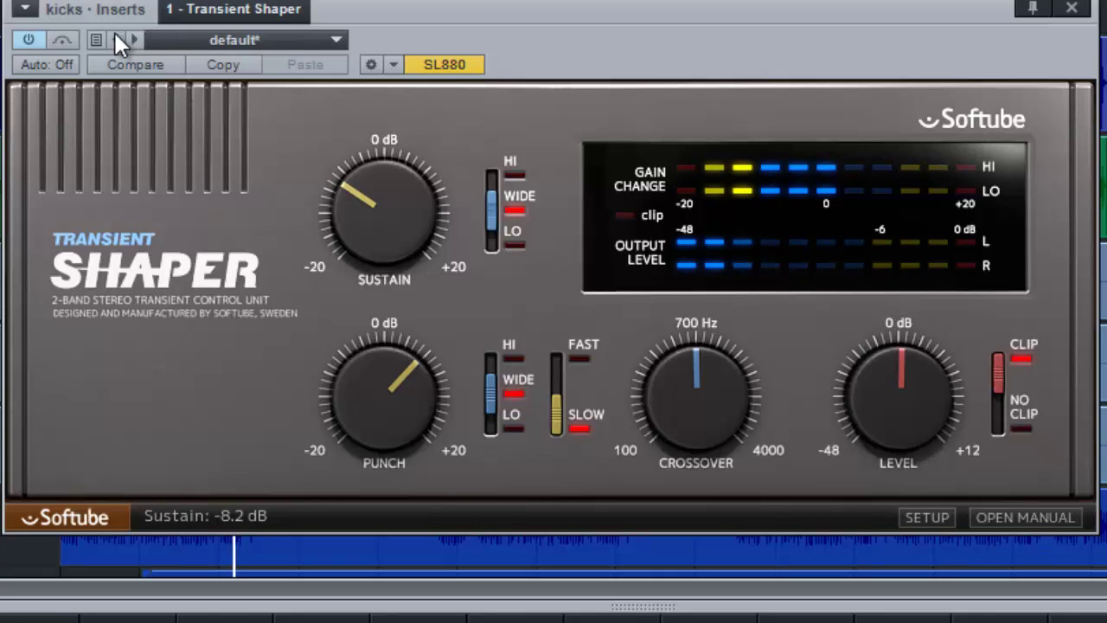
Compare the kicks' sound with and without the Transient Shaper by toggling its bypass repeatedly.
{"action": "left_click", "coordinate": [67, 35]}
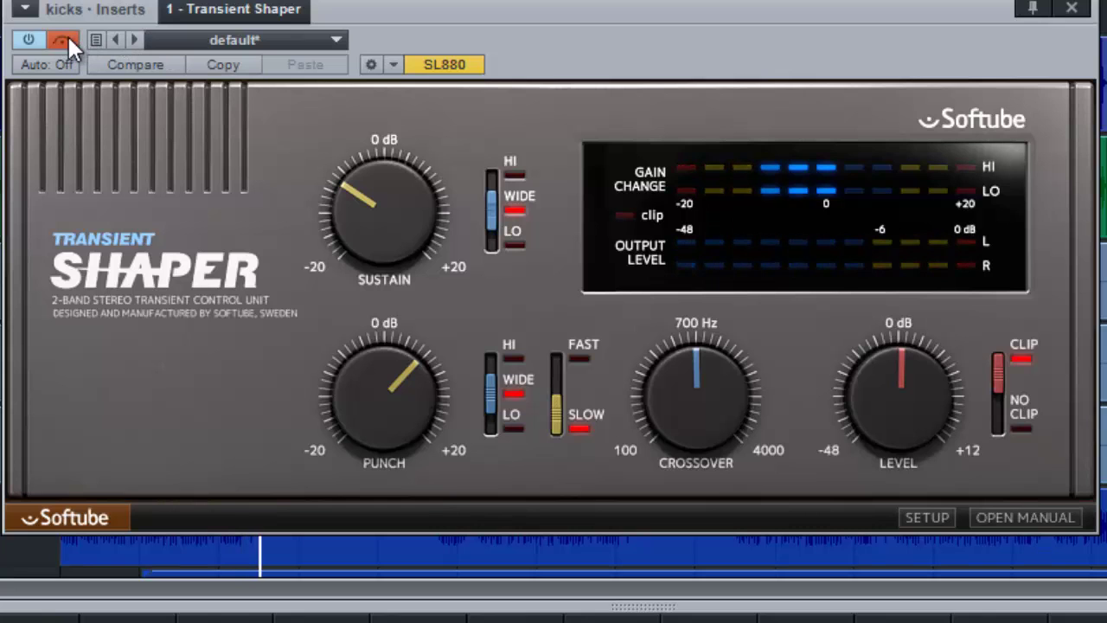
{"action": "left_click", "coordinate": [68, 36]}
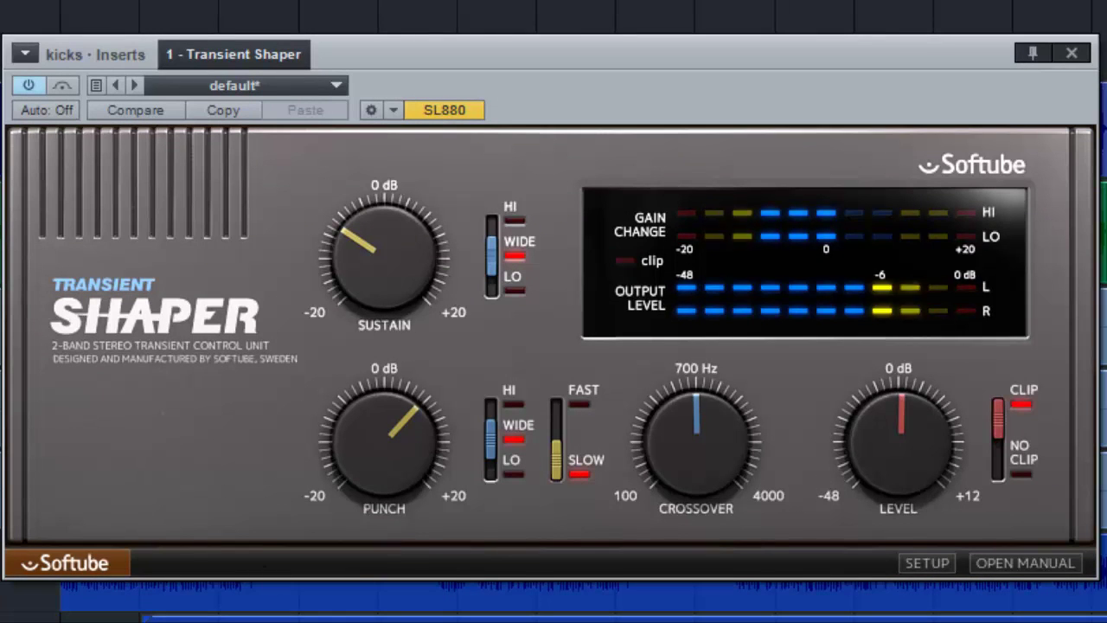
{"action": "mouse_move", "coordinate": [411, 389]}
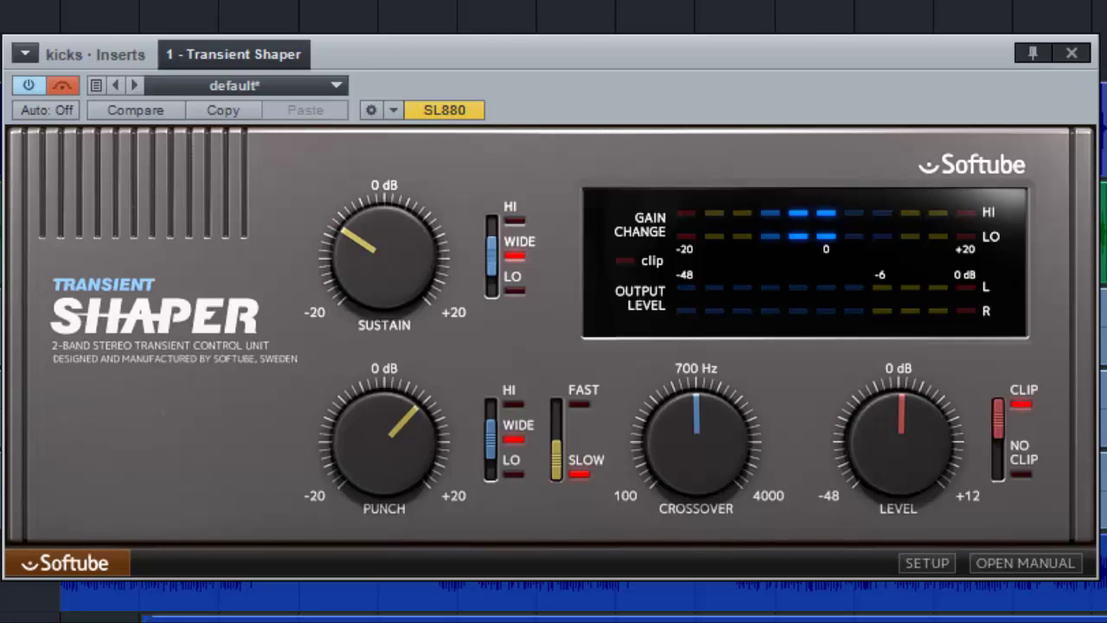
{"action": "left_click", "coordinate": [66, 86]}
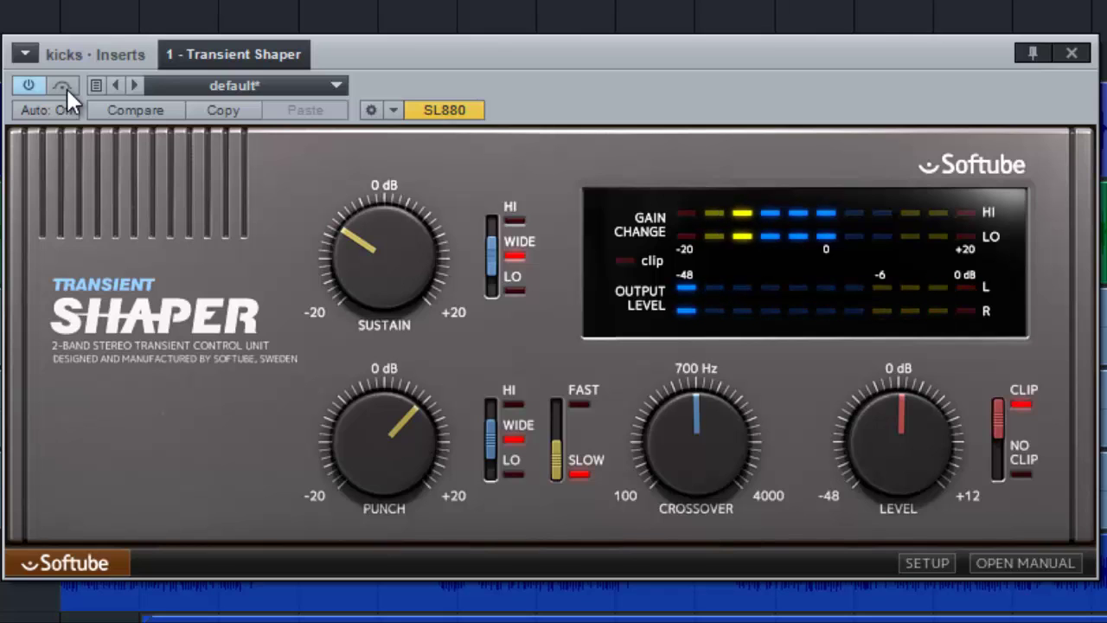
{"action": "left_click", "coordinate": [65, 87]}
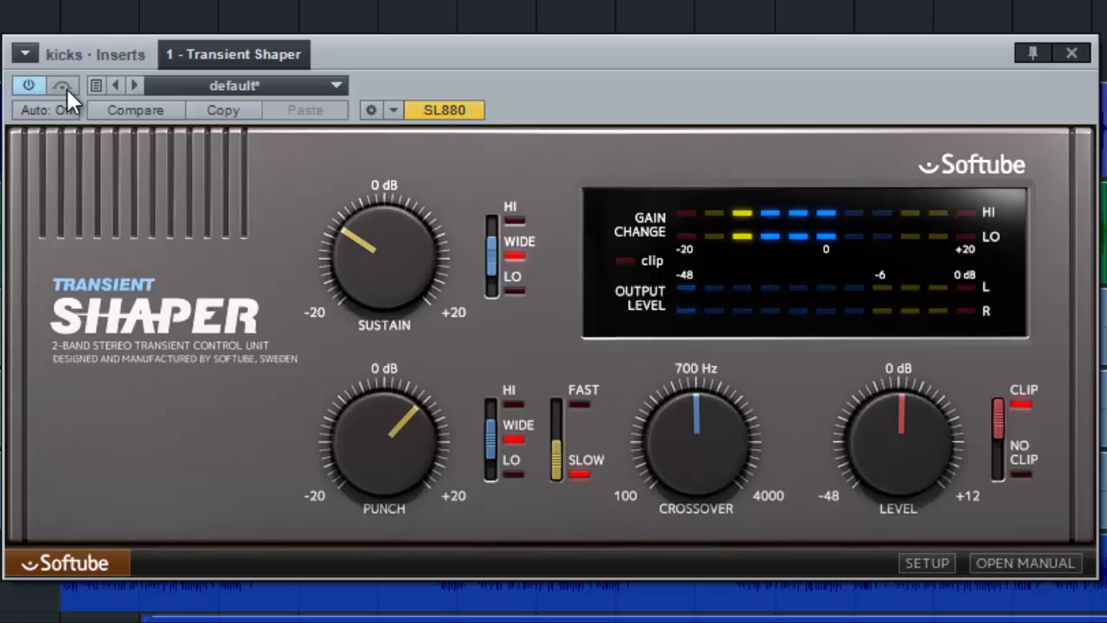
{"action": "left_click", "coordinate": [63, 86]}
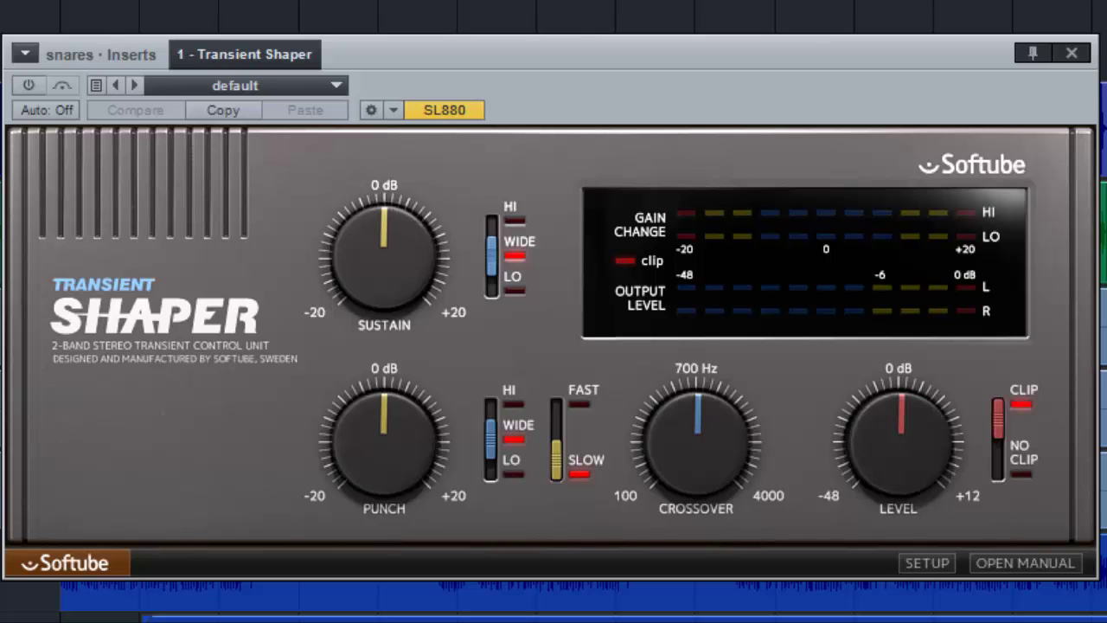
Activate the snares' Transient Shaper and set its Punch band to HI with Punch at 3.6 dB.
{"action": "left_click", "coordinate": [29, 85]}
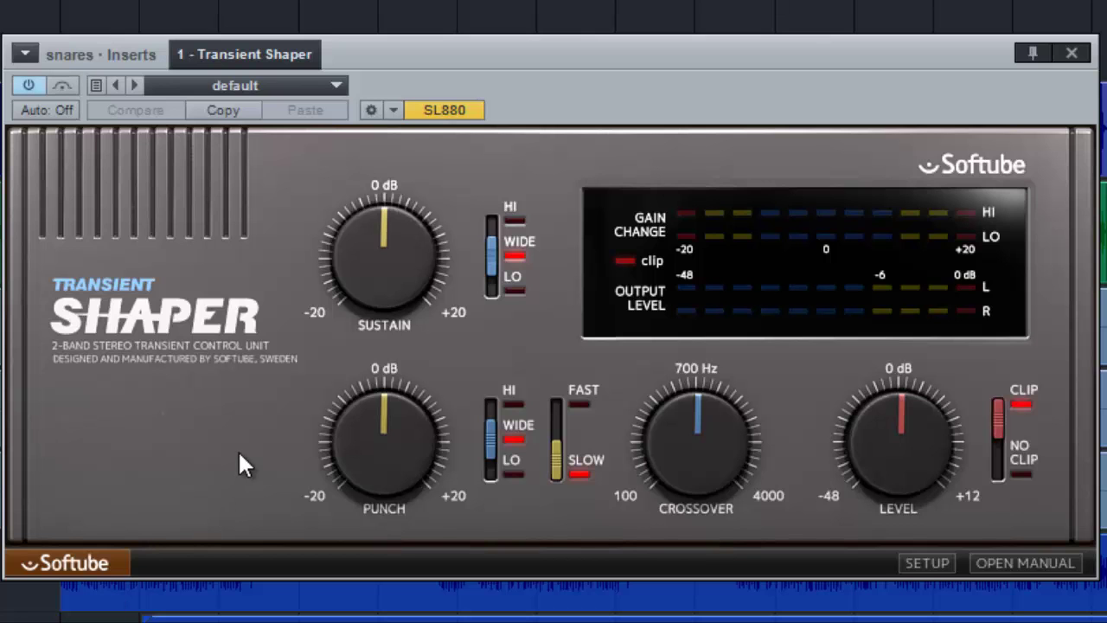
{"action": "key", "text": "Escape"}
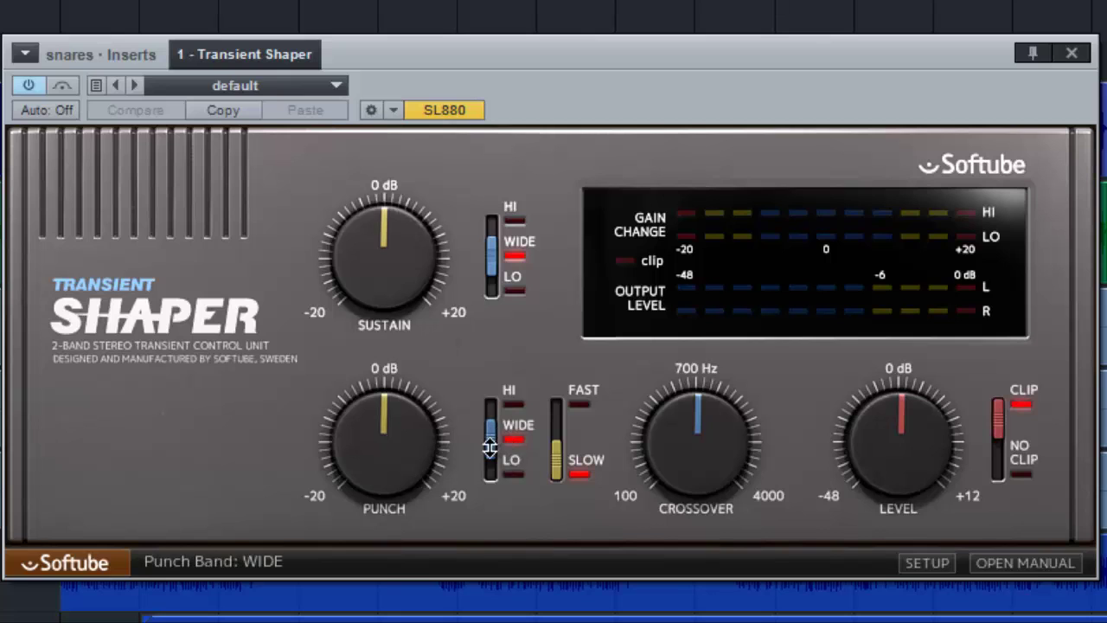
{"action": "left_click_drag", "start_coordinate": [490, 433], "coordinate": [492, 393]}
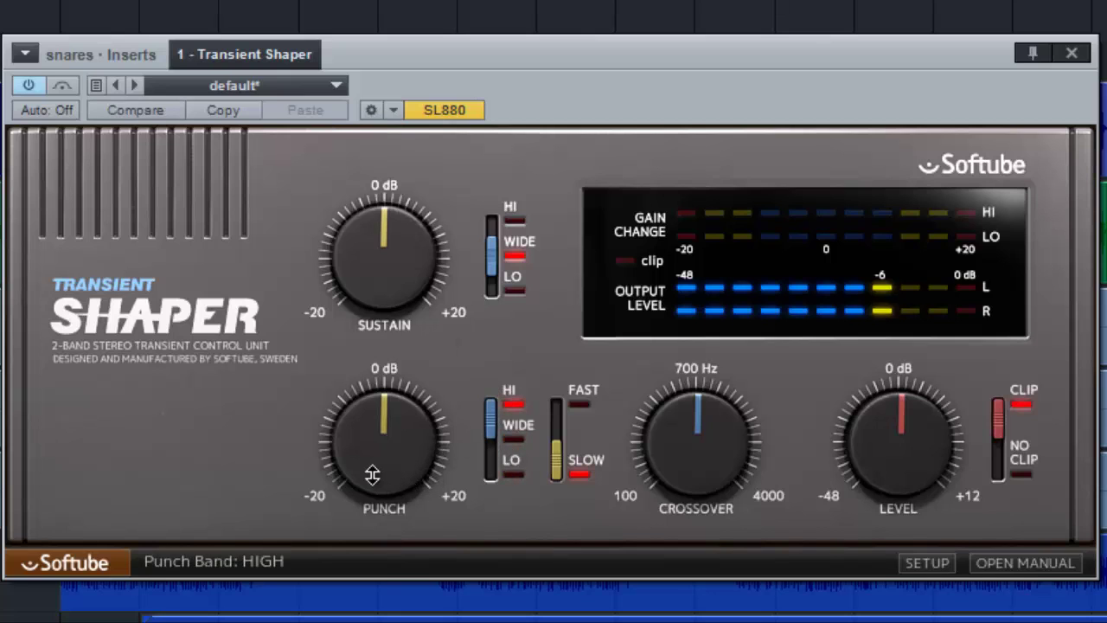
{"action": "scroll", "coordinate": [372, 471], "scroll_direction": "up", "scroll_amount": 1}
{"action": "left_click_drag", "start_coordinate": [372, 472], "coordinate": [372, 451]}
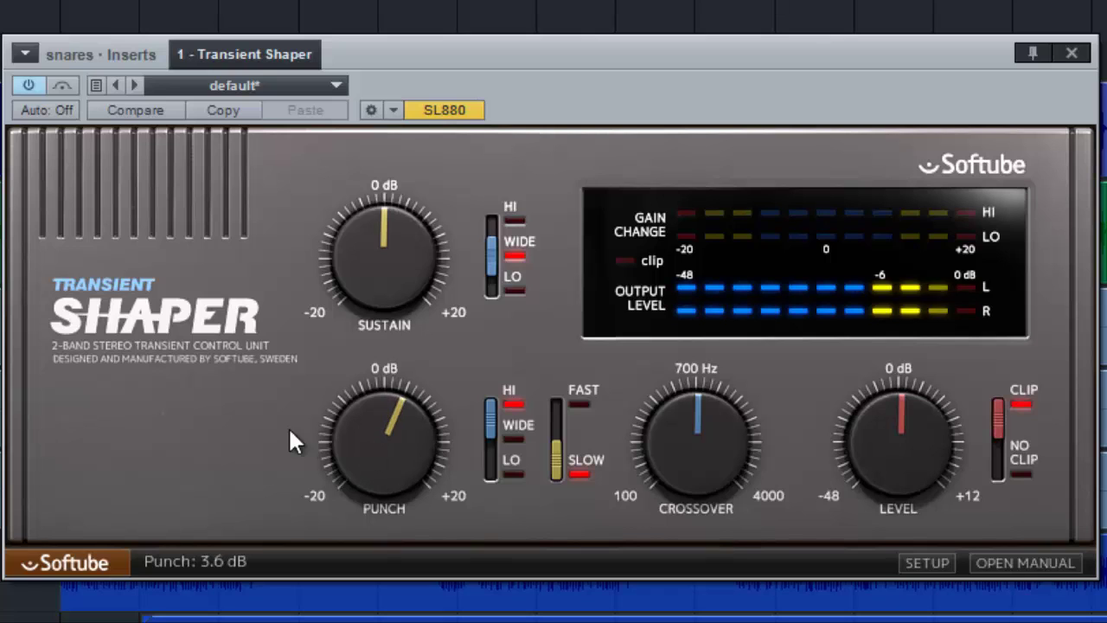
Compare the snares with the Transient Shaper bypassed and active, and lower its Sustain to slightly below -5 dB.
{"action": "left_click", "coordinate": [60, 84]}
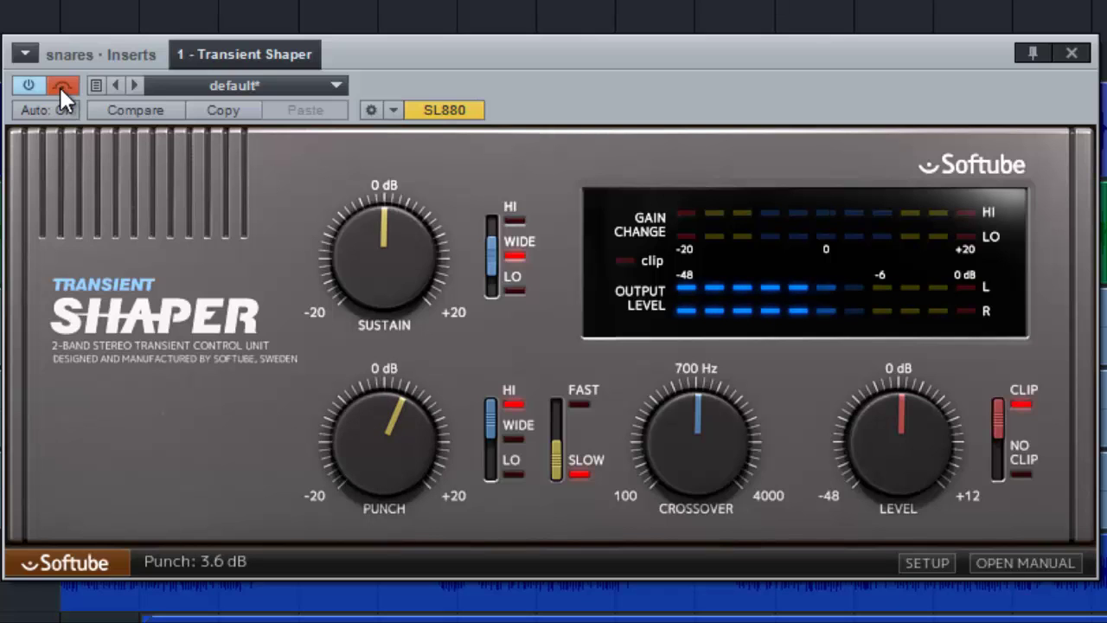
{"action": "left_click", "coordinate": [64, 83]}
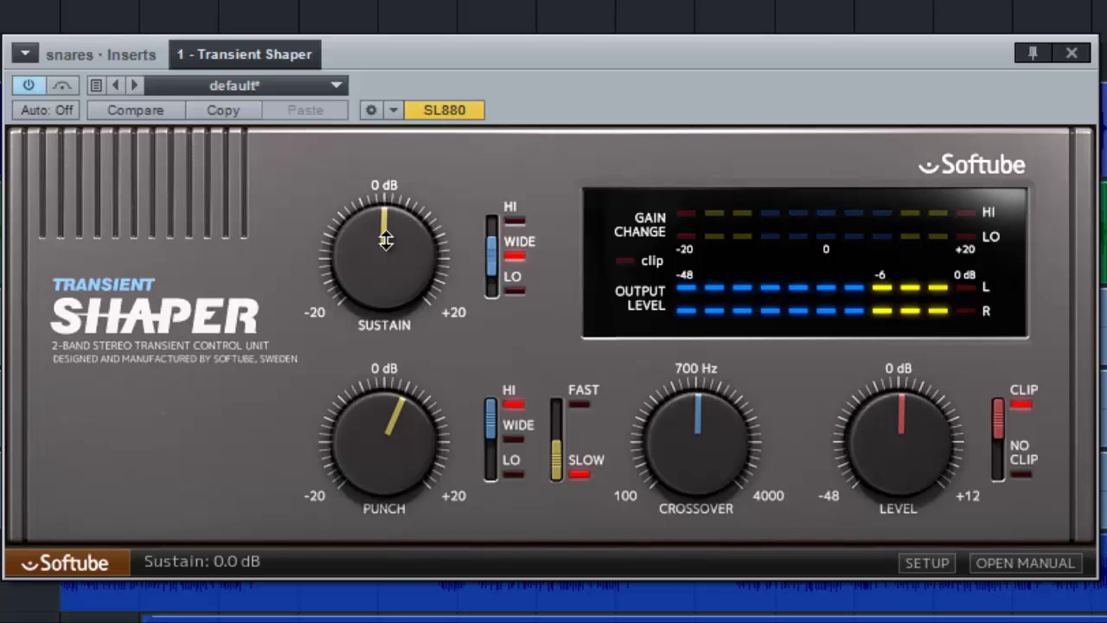
{"action": "left_click_drag", "start_coordinate": [386, 240], "coordinate": [395, 275]}
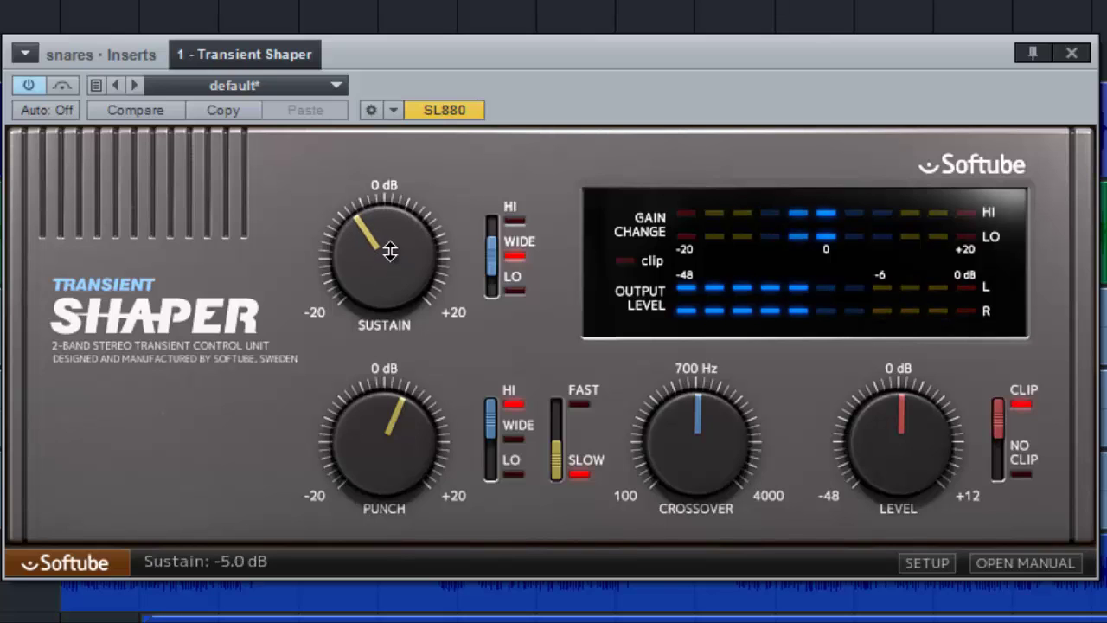
{"action": "left_click_drag", "start_coordinate": [390, 254], "coordinate": [390, 266]}
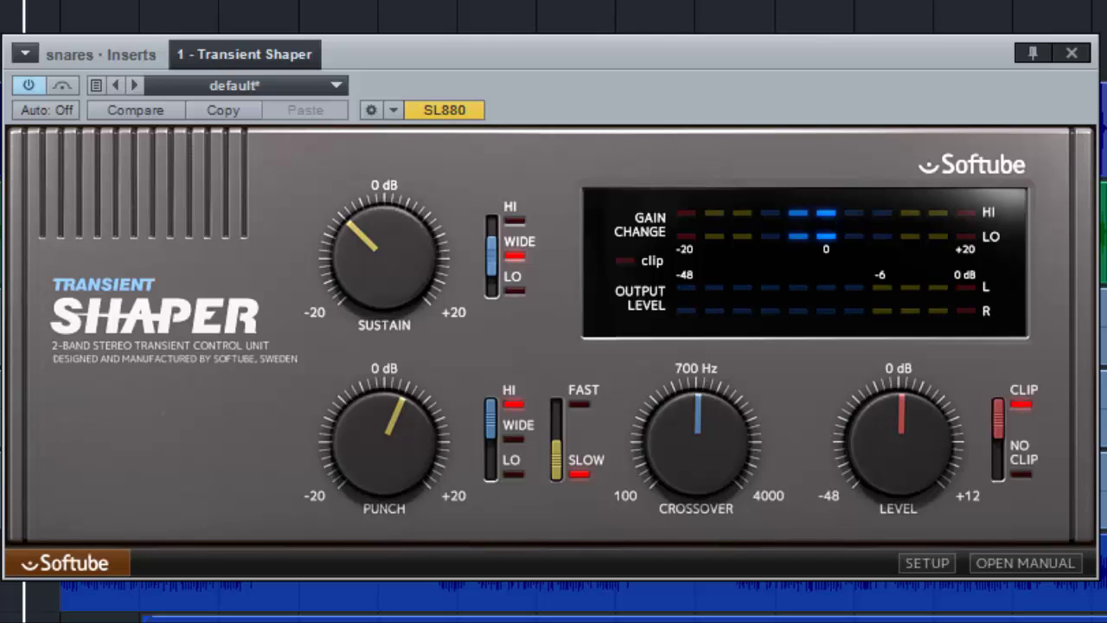
Compare the snares with the Transient Shaper bypassed and active, and lower its Sustain to slightly below -7 dB.
{"action": "mouse_move", "coordinate": [384, 258]}
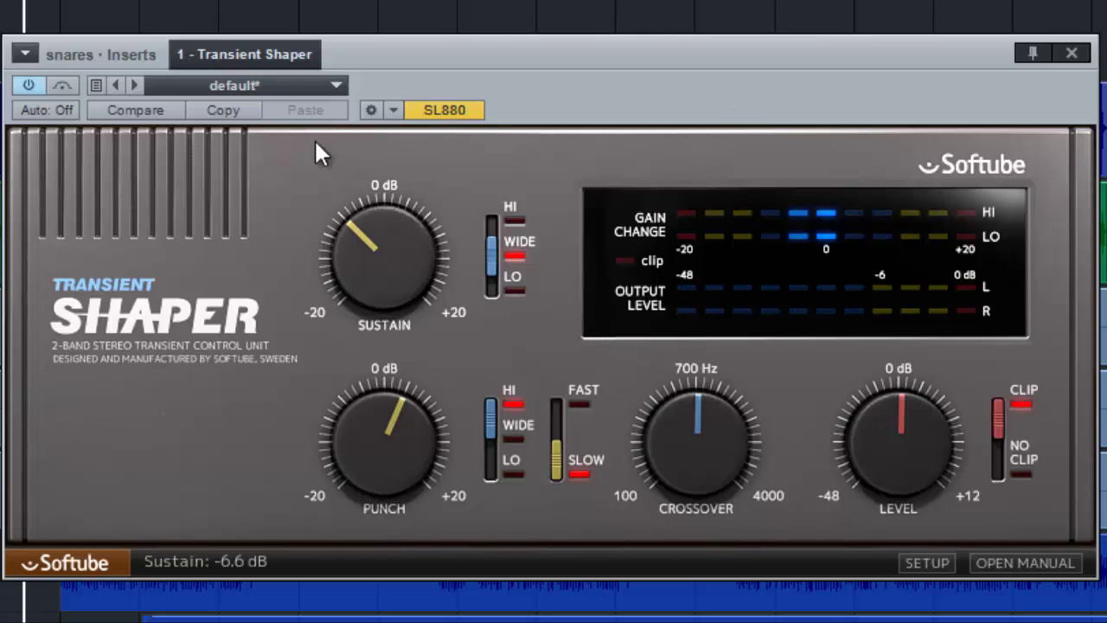
{"action": "left_click", "coordinate": [62, 85]}
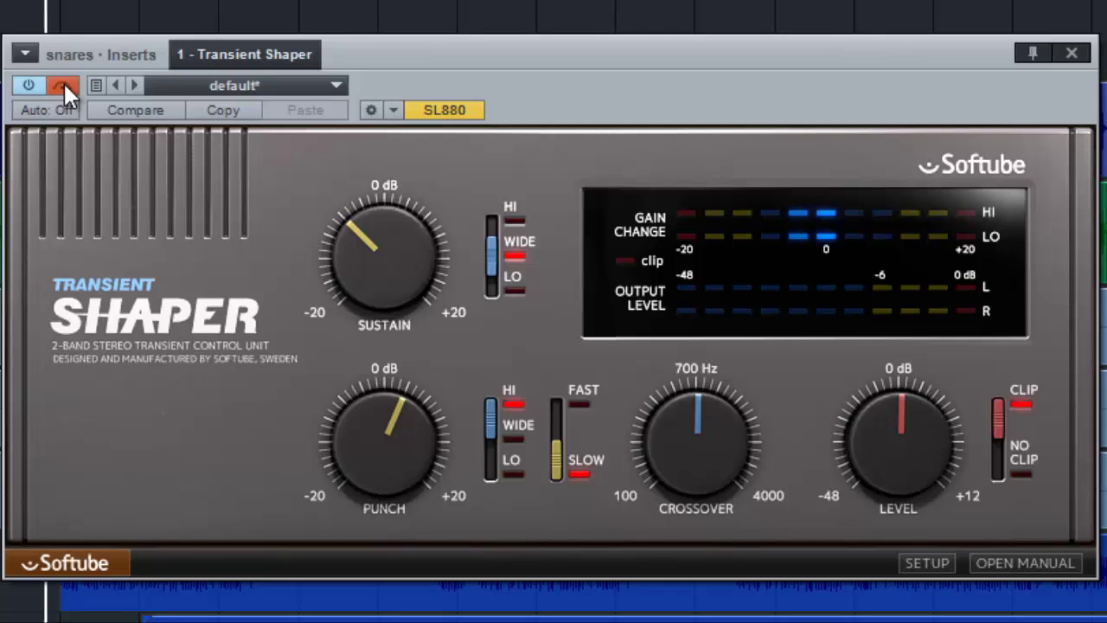
{"action": "left_click", "coordinate": [63, 85]}
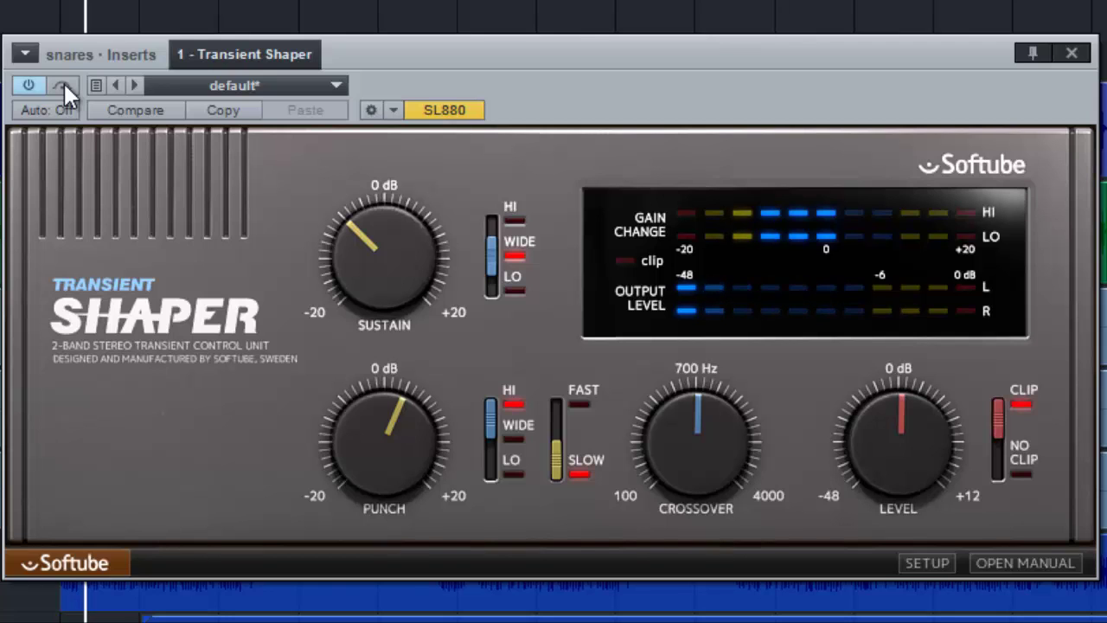
{"action": "left_click_drag", "start_coordinate": [332, 290], "coordinate": [333, 307]}
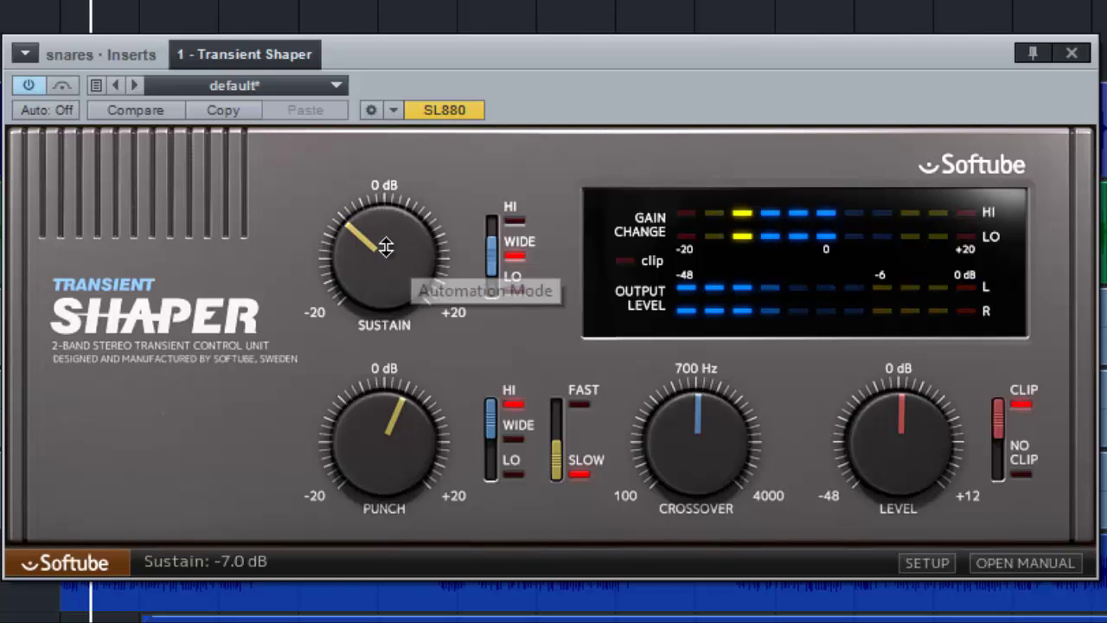
Toggle the snares' Transient Shaper bypass repeatedly during playback to compare the reshaped sound with the original.
{"action": "left_click", "coordinate": [62, 85]}
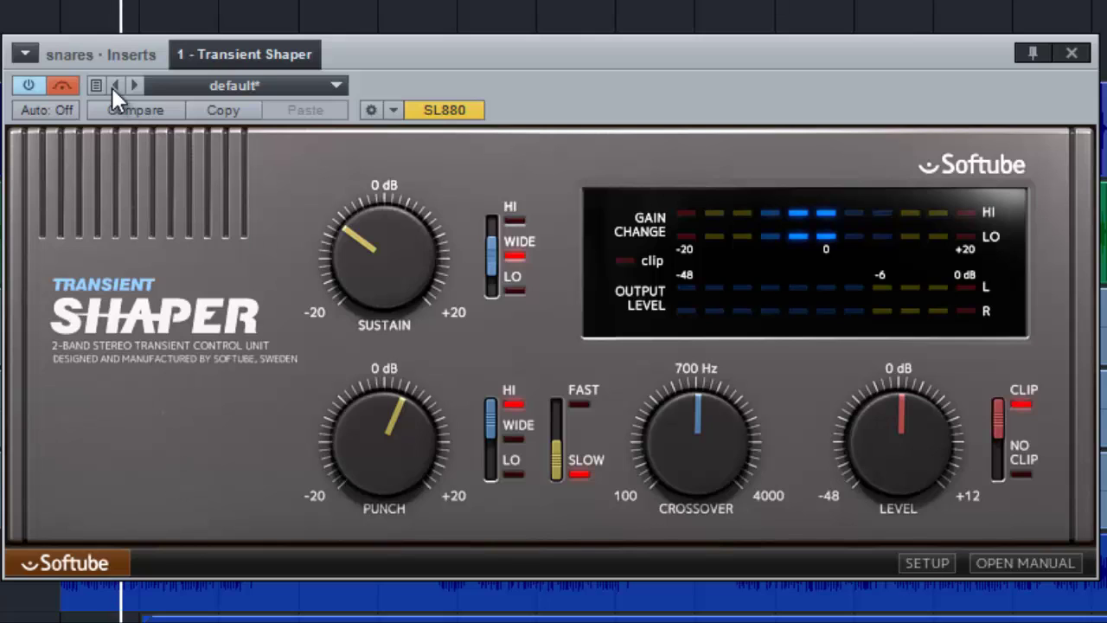
{"action": "left_click", "coordinate": [66, 82]}
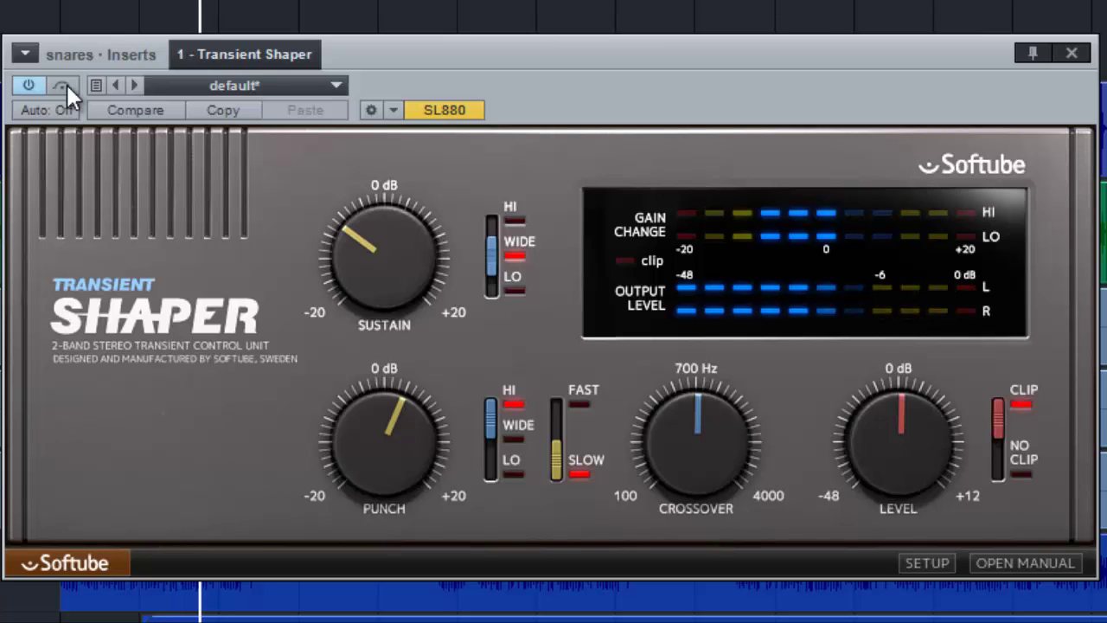
{"action": "left_click", "coordinate": [65, 82]}
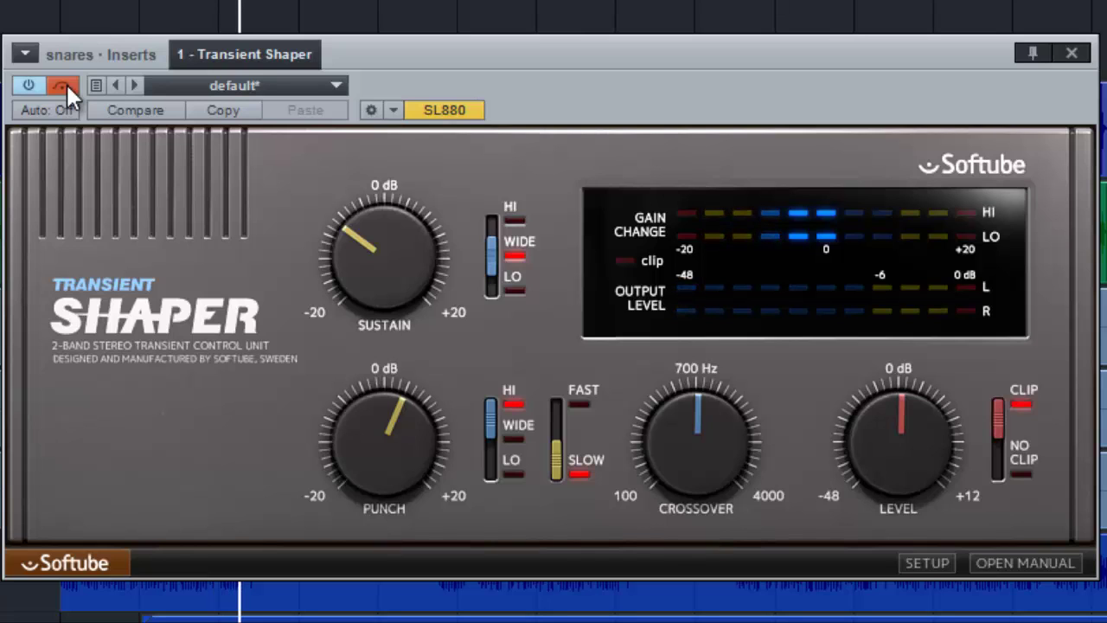
{"action": "left_click", "coordinate": [66, 83]}
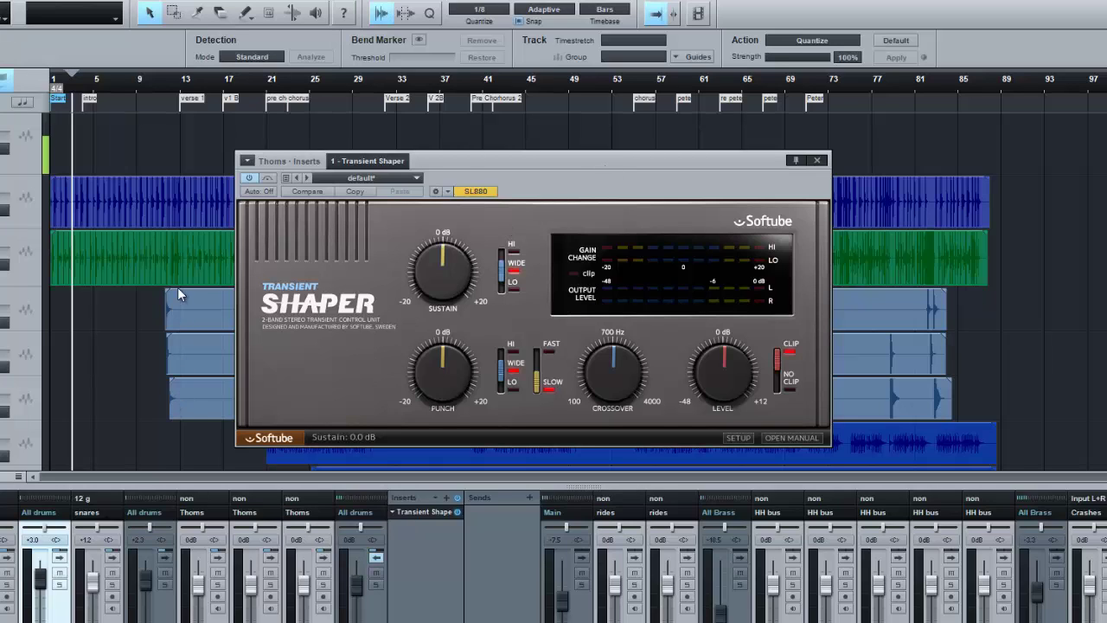
Place the playhead at bar 12, show the first tom hits close up in the arrangement, and close the toms' plug-in window.
{"action": "left_click", "coordinate": [168, 88]}
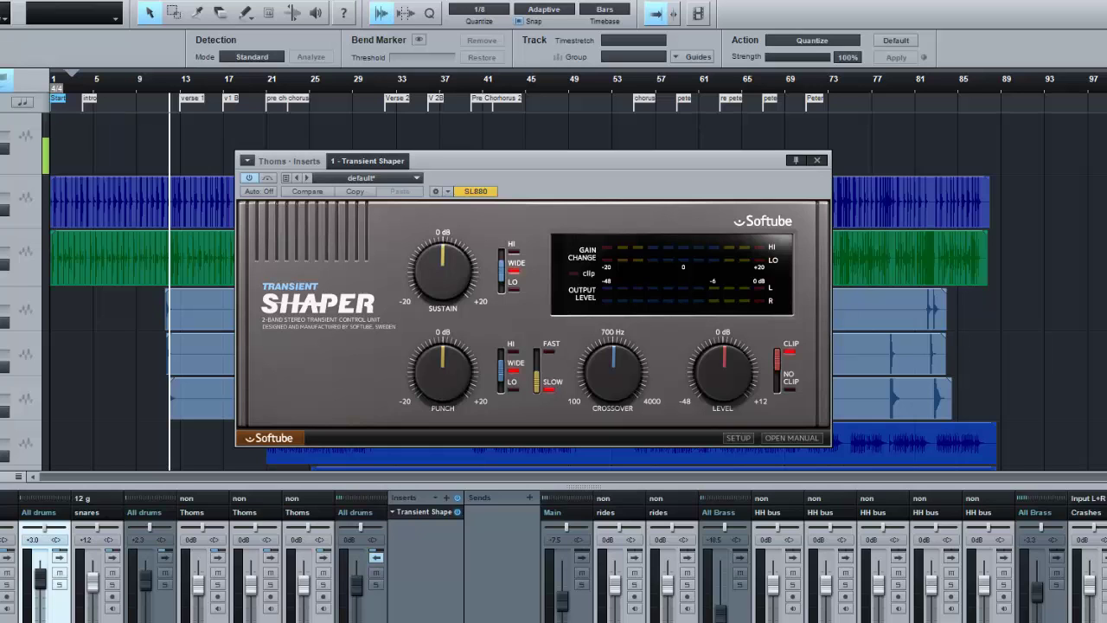
{"action": "key", "text": "e"}
{"action": "key", "text": "e"}
{"action": "key", "text": "e"}
{"action": "key", "text": "e"}
{"action": "key", "text": "e"}
{"action": "key", "text": "e"}
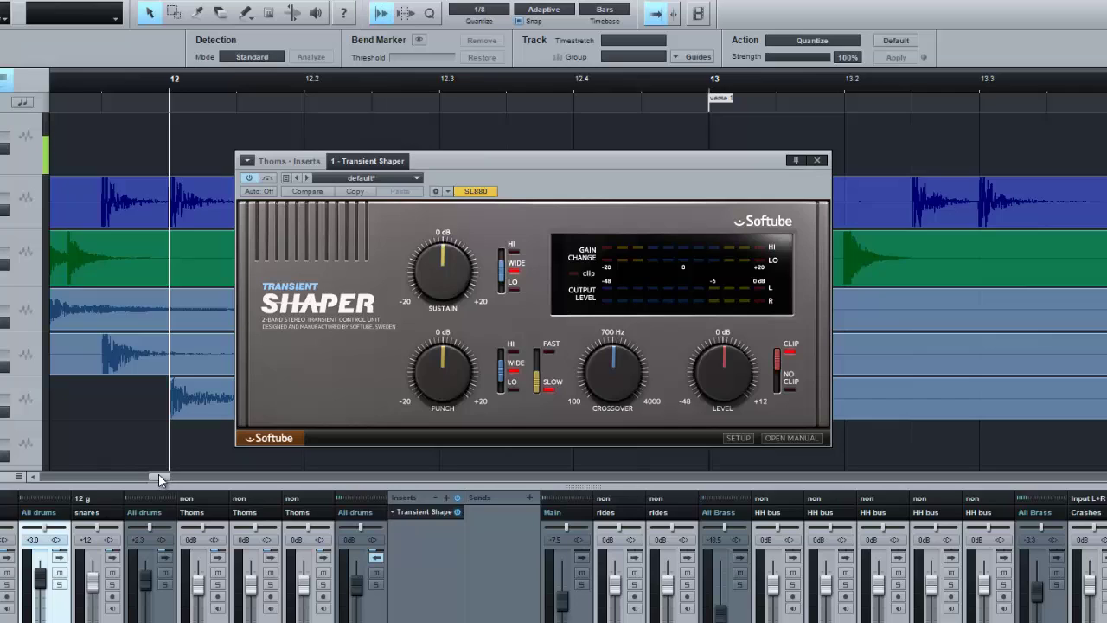
{"action": "left_click_drag", "start_coordinate": [158, 476], "coordinate": [153, 475]}
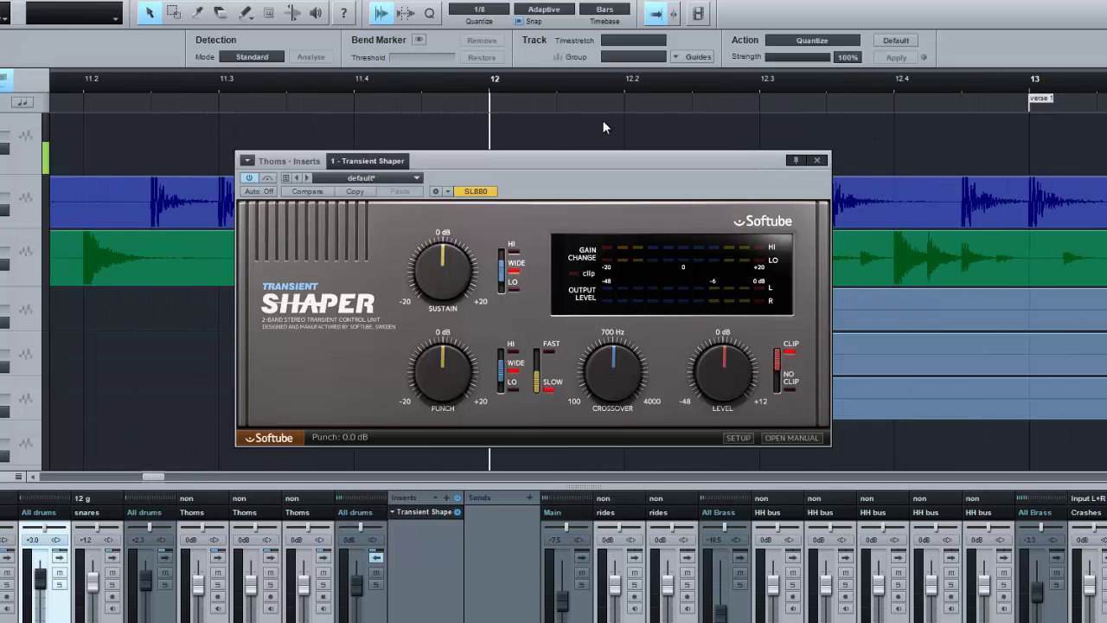
{"action": "left_click", "coordinate": [818, 162]}
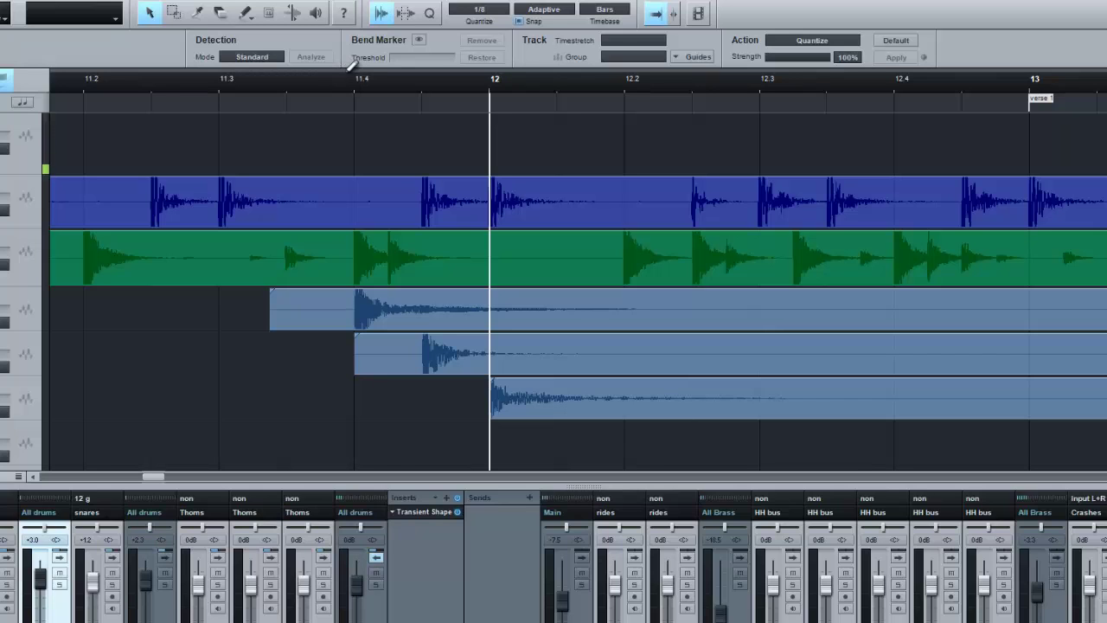
Loop the first tom hits from 11.4 to midway between 12.3 and 12.4, and play the soloed toms.
{"action": "left_click_drag", "start_coordinate": [349, 71], "coordinate": [1105, 65]}
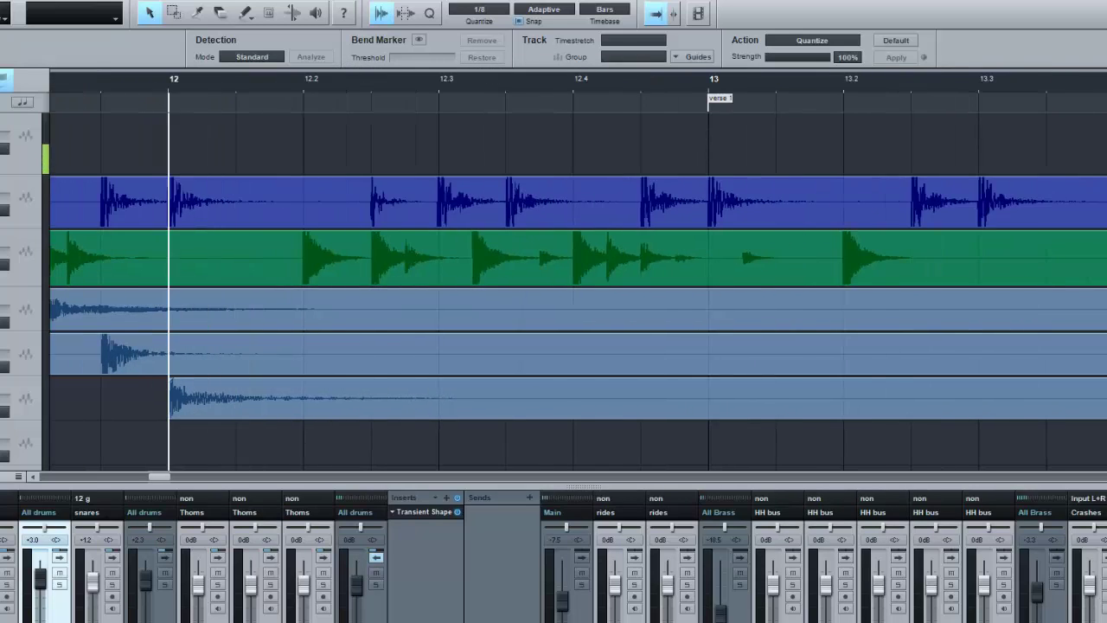
{"action": "key", "text": "KP_1"}
{"action": "key", "text": "KP_Divide"}
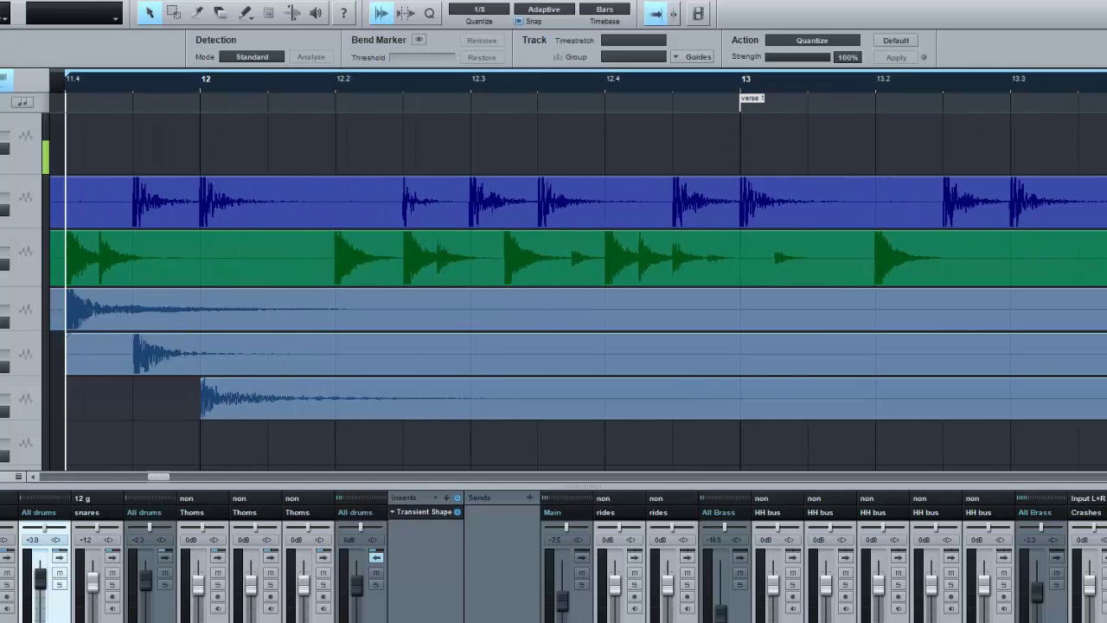
{"action": "key", "text": "space"}
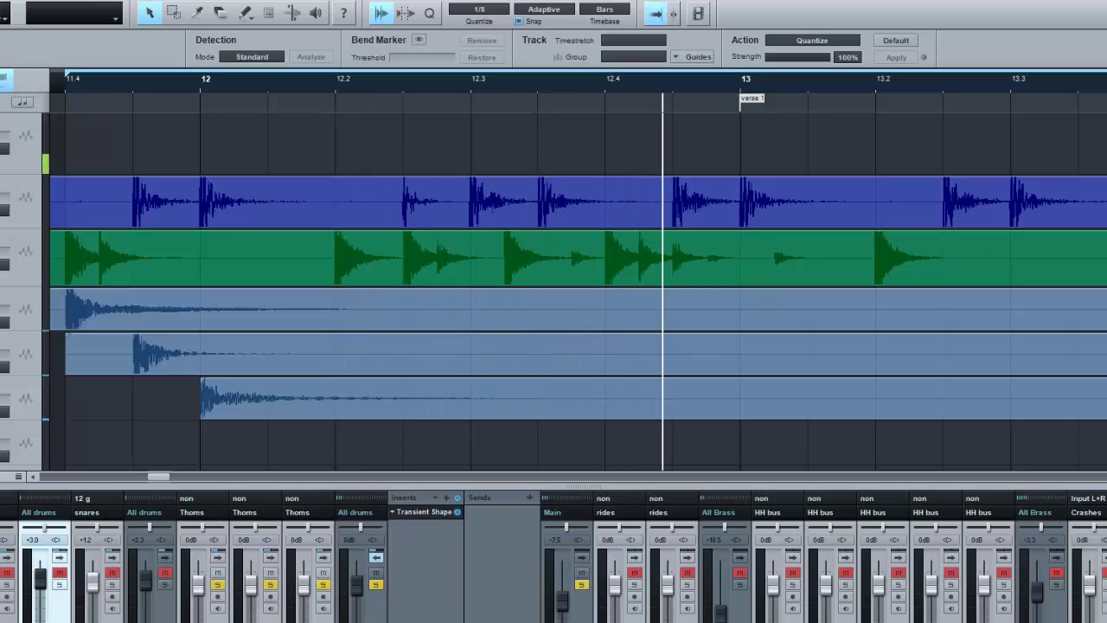
{"action": "left_click_drag", "start_coordinate": [1027, 81], "coordinate": [671, 80]}
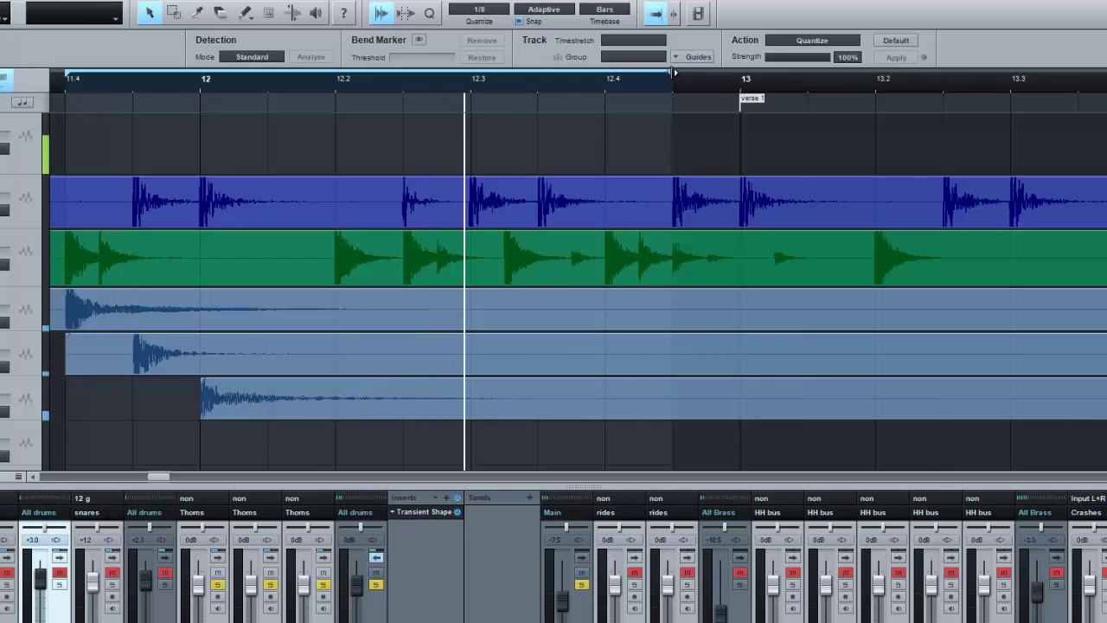
{"action": "left_click_drag", "start_coordinate": [675, 75], "coordinate": [537, 78]}
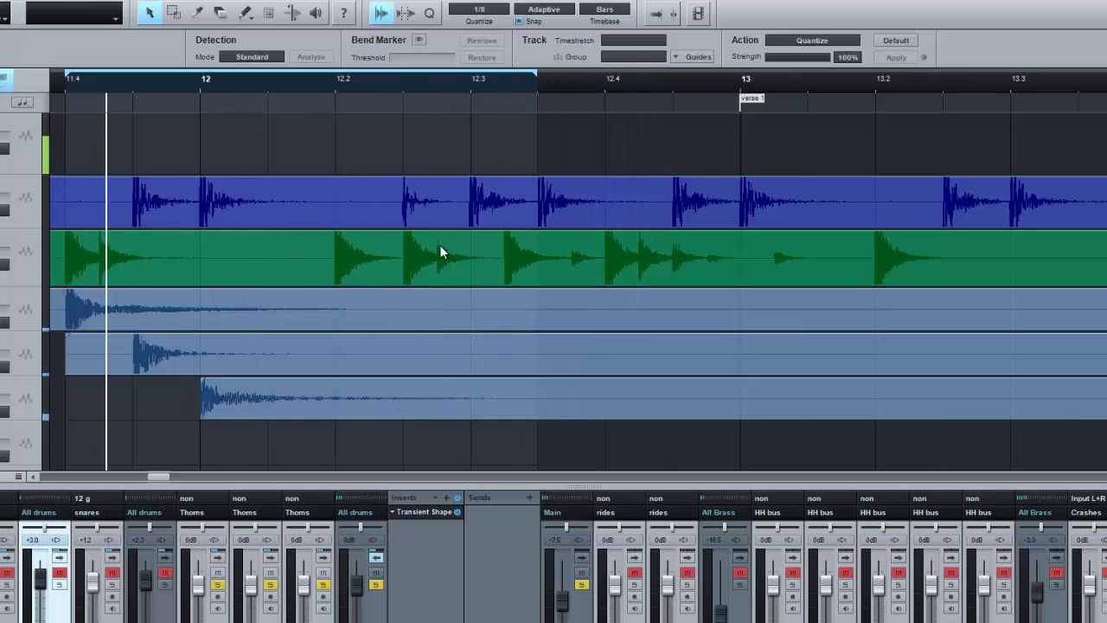
Raise the toms bus fader to +8.2 dB and restart playback from the loop start at 11.4.
{"action": "left_click_drag", "start_coordinate": [356, 589], "coordinate": [357, 573]}
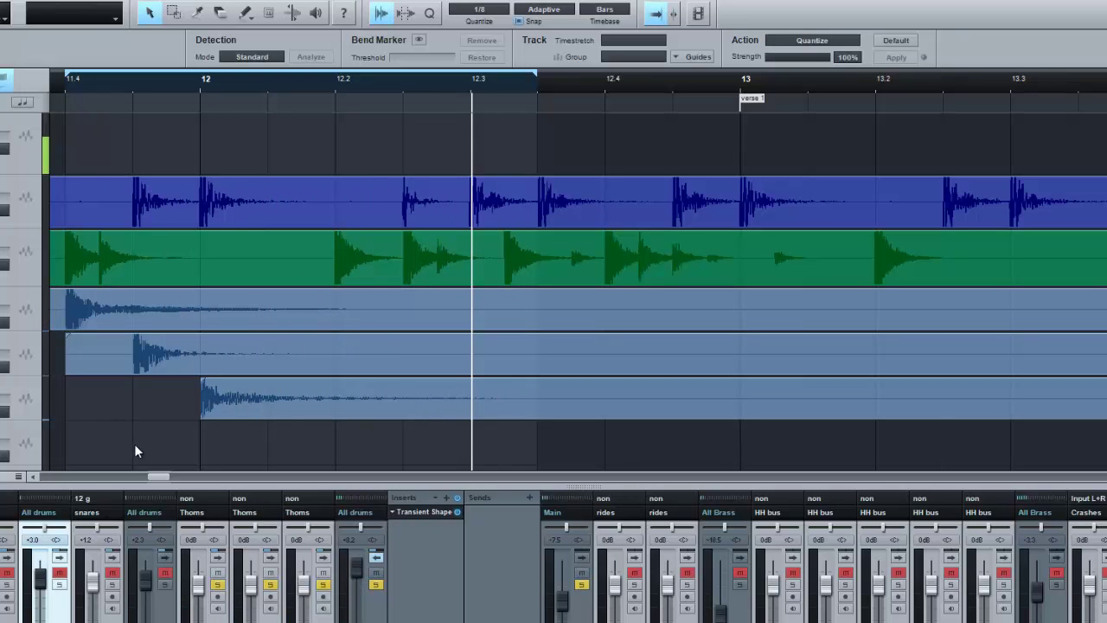
{"action": "left_click_drag", "start_coordinate": [158, 481], "coordinate": [153, 481]}
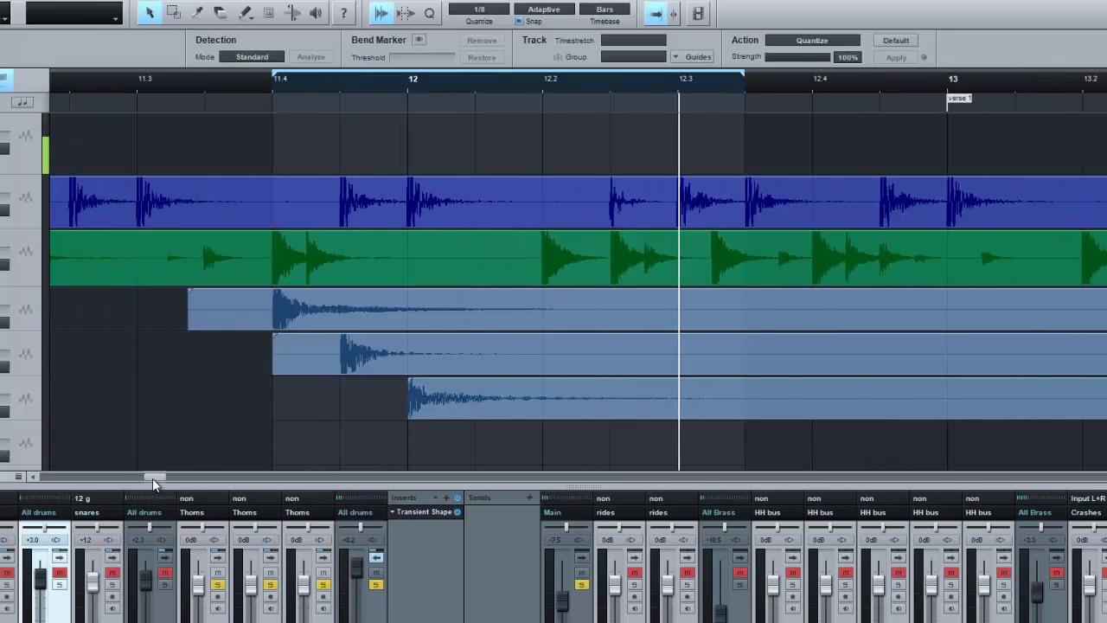
{"action": "left_click", "coordinate": [275, 85]}
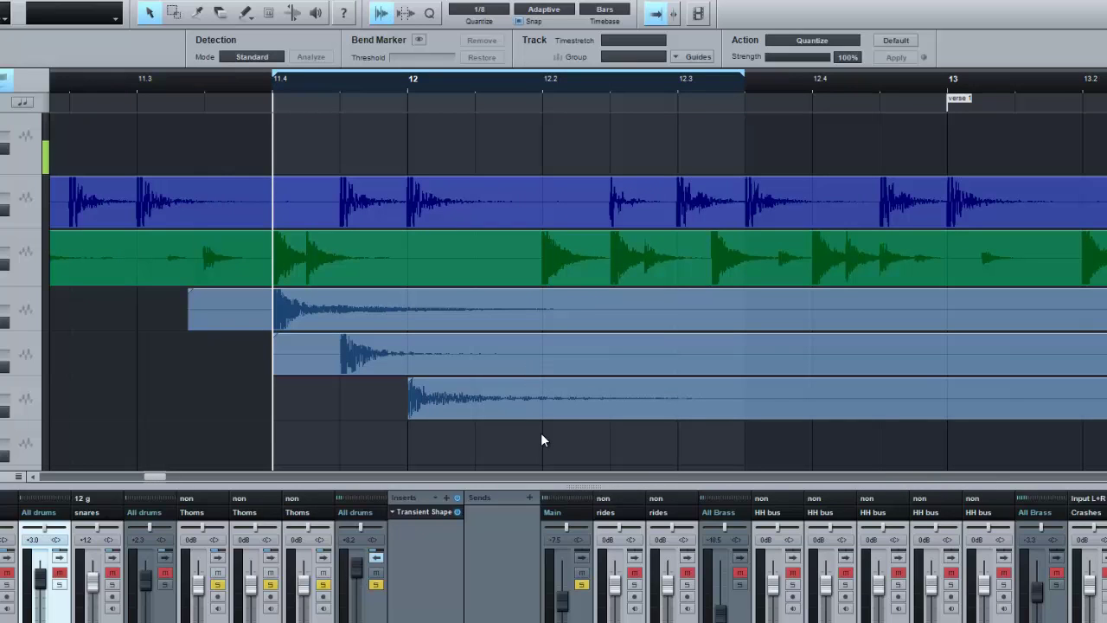
{"action": "key", "text": "space"}
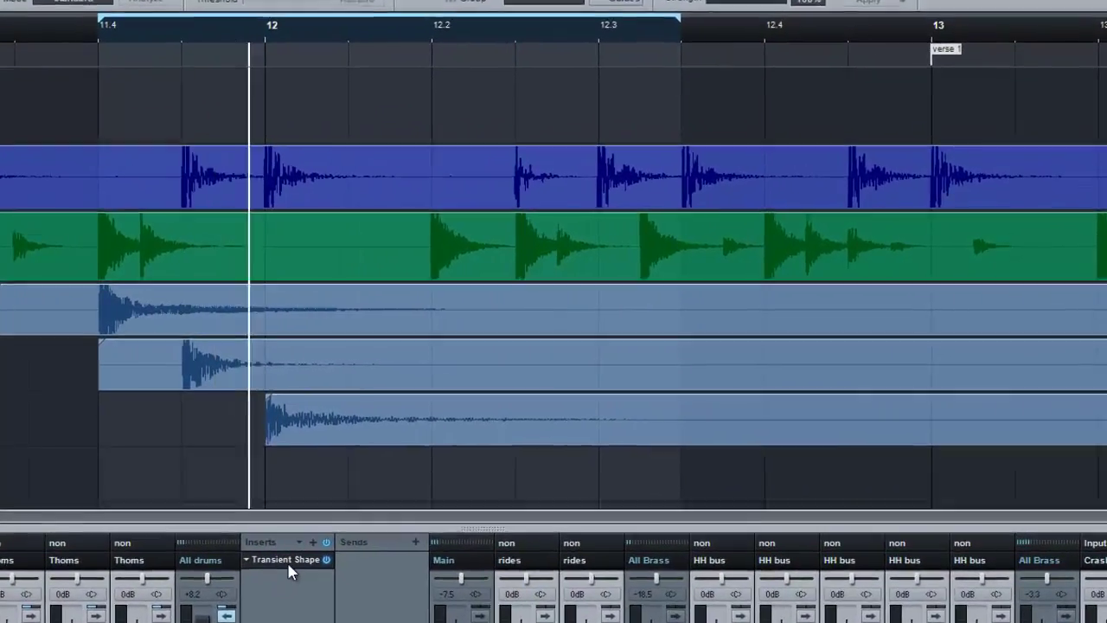
Open the toms' Transient Shaper and set its Punch band to HI with Punch at 9.8 dB.
{"action": "left_click", "coordinate": [287, 561]}
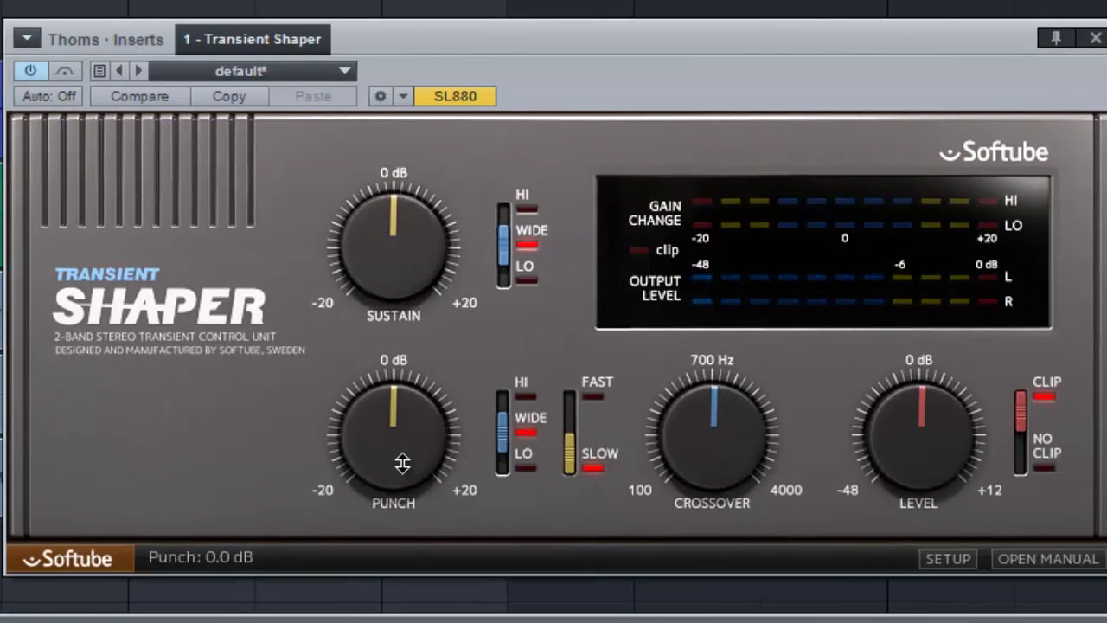
{"action": "left_click_drag", "start_coordinate": [502, 437], "coordinate": [510, 374]}
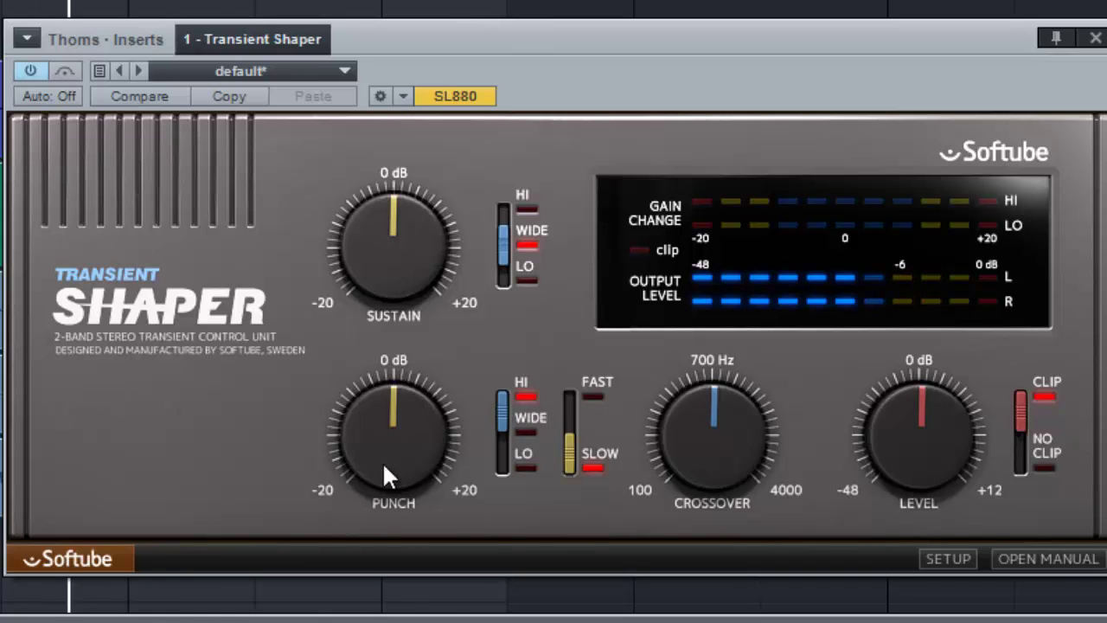
{"action": "left_click_drag", "start_coordinate": [382, 460], "coordinate": [370, 425]}
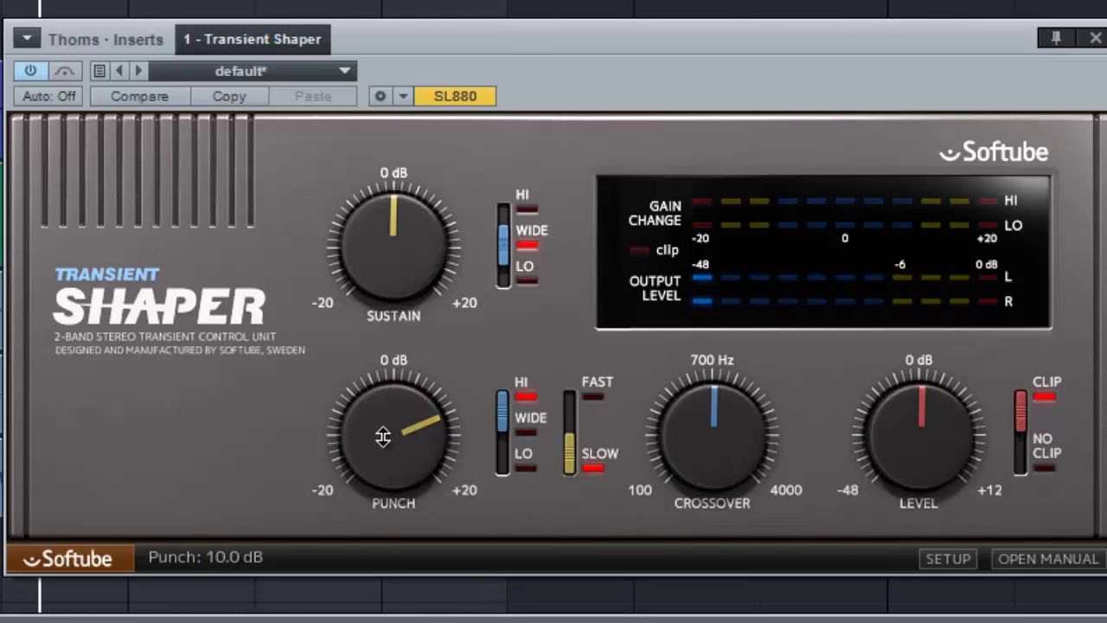
{"action": "left_click_drag", "start_coordinate": [383, 438], "coordinate": [384, 439]}
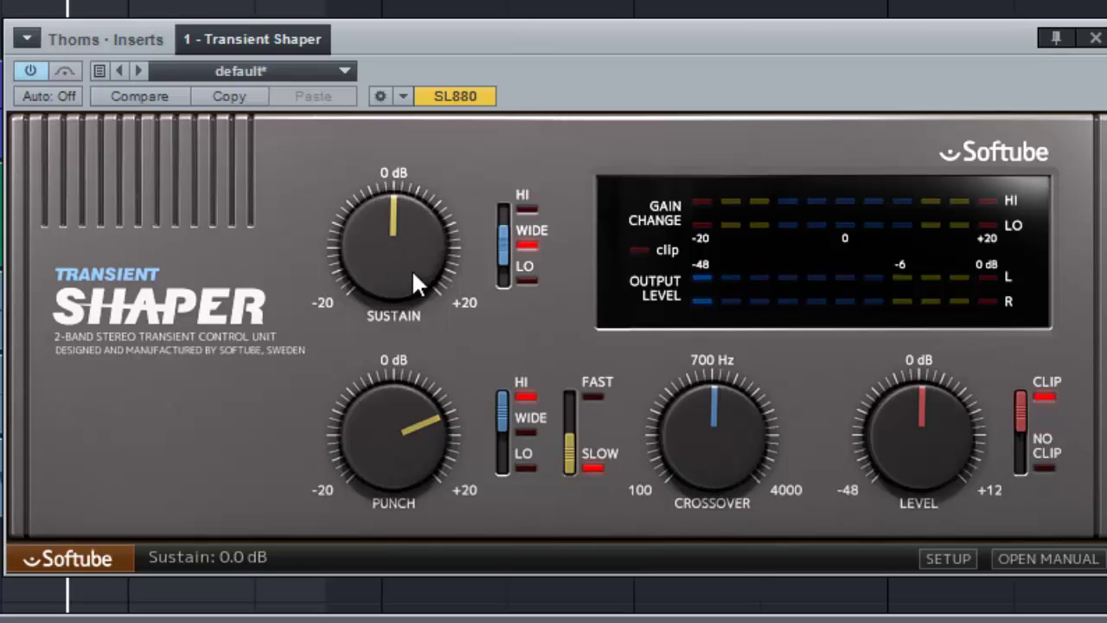
Set the toms' Sustain band to LO, the crossover to 1372 Hz and Sustain to -8.0 dB.
{"action": "left_click", "coordinate": [509, 273]}
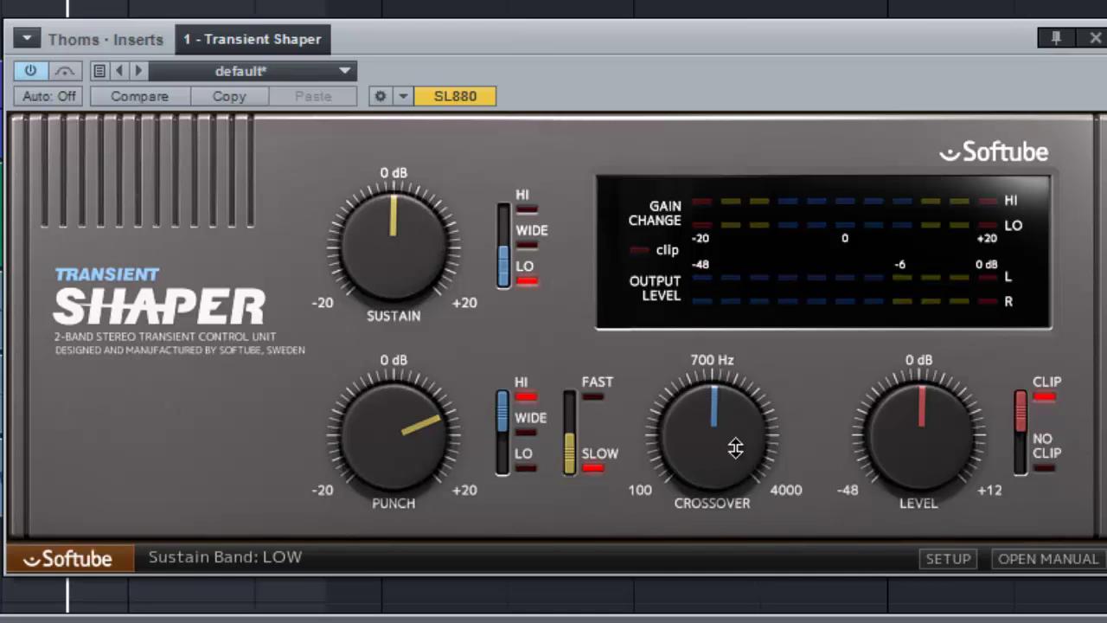
{"action": "left_click_drag", "start_coordinate": [735, 446], "coordinate": [735, 396]}
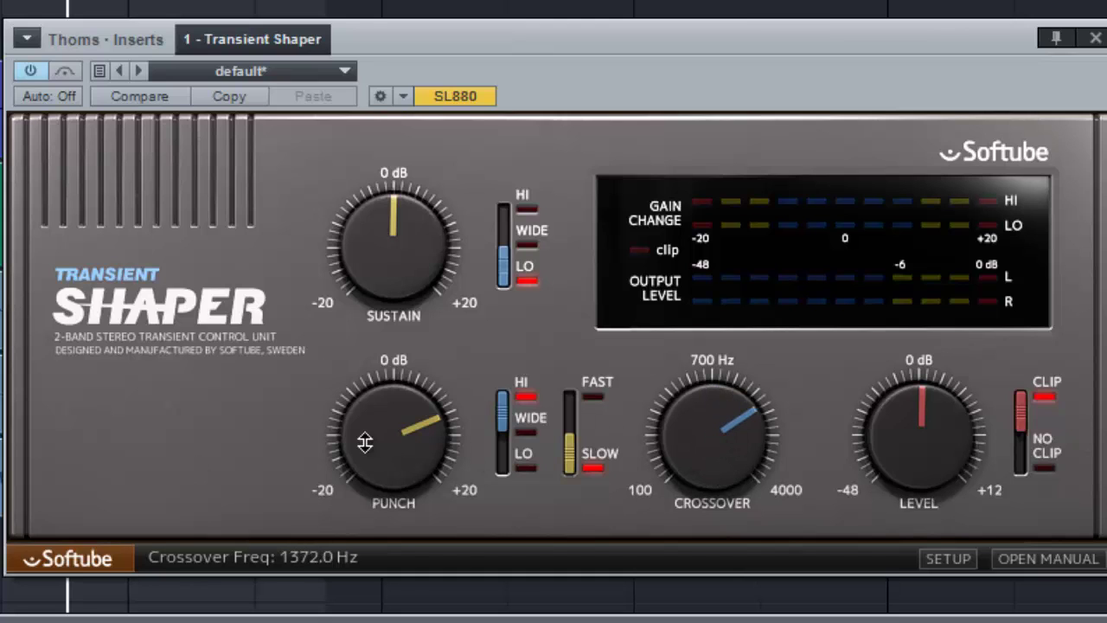
{"action": "left_click_drag", "start_coordinate": [412, 222], "coordinate": [411, 272]}
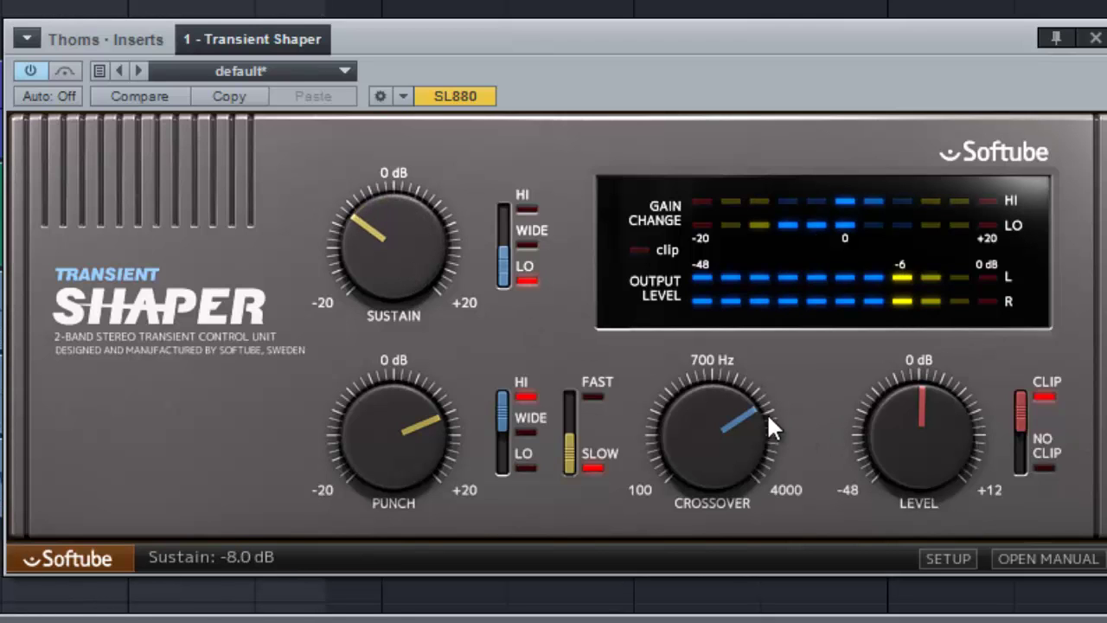
Sweep the toms' crossover down to 520 Hz and back up to 1084 Hz, and readjust Sustain to about -9 dB.
{"action": "left_click_drag", "start_coordinate": [723, 426], "coordinate": [706, 470]}
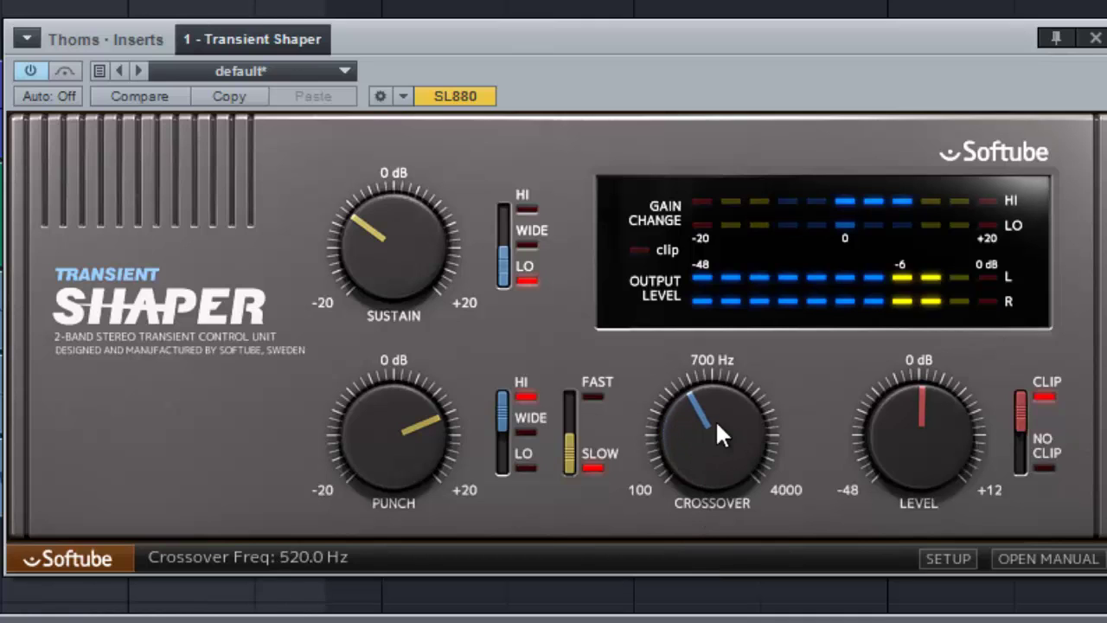
{"action": "left_click_drag", "start_coordinate": [709, 420], "coordinate": [723, 373]}
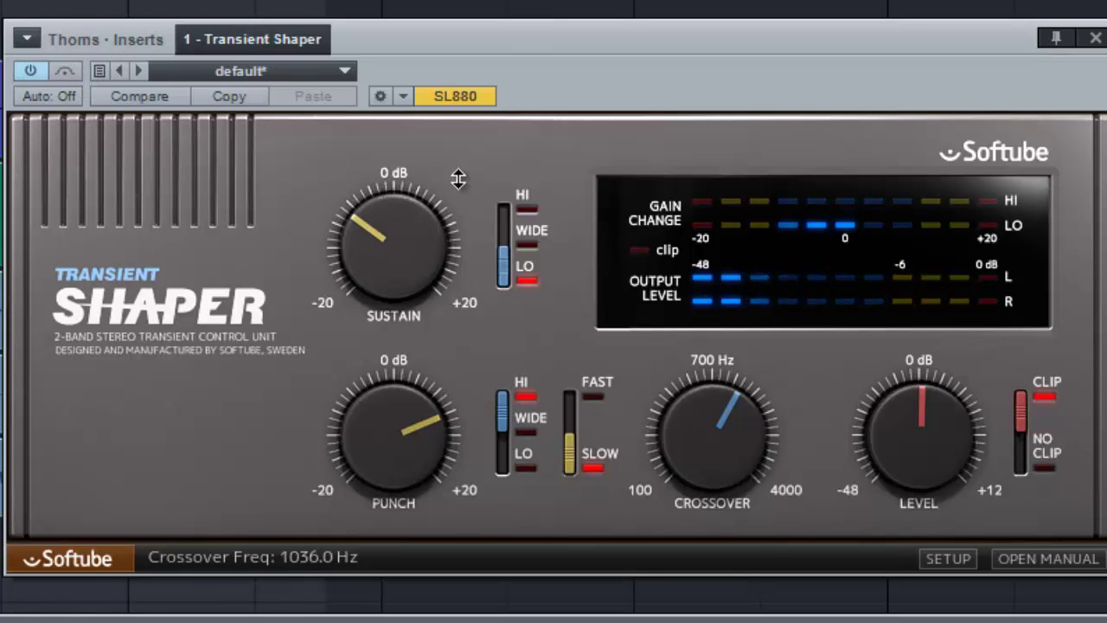
{"action": "left_click_drag", "start_coordinate": [412, 227], "coordinate": [397, 251]}
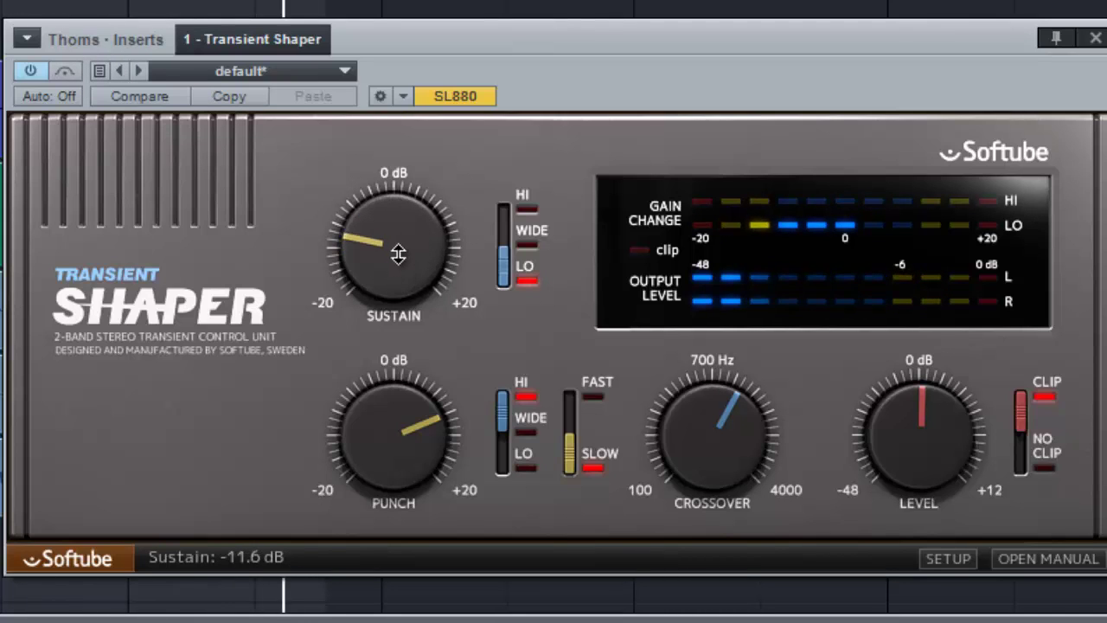
{"action": "left_click_drag", "start_coordinate": [700, 434], "coordinate": [732, 374]}
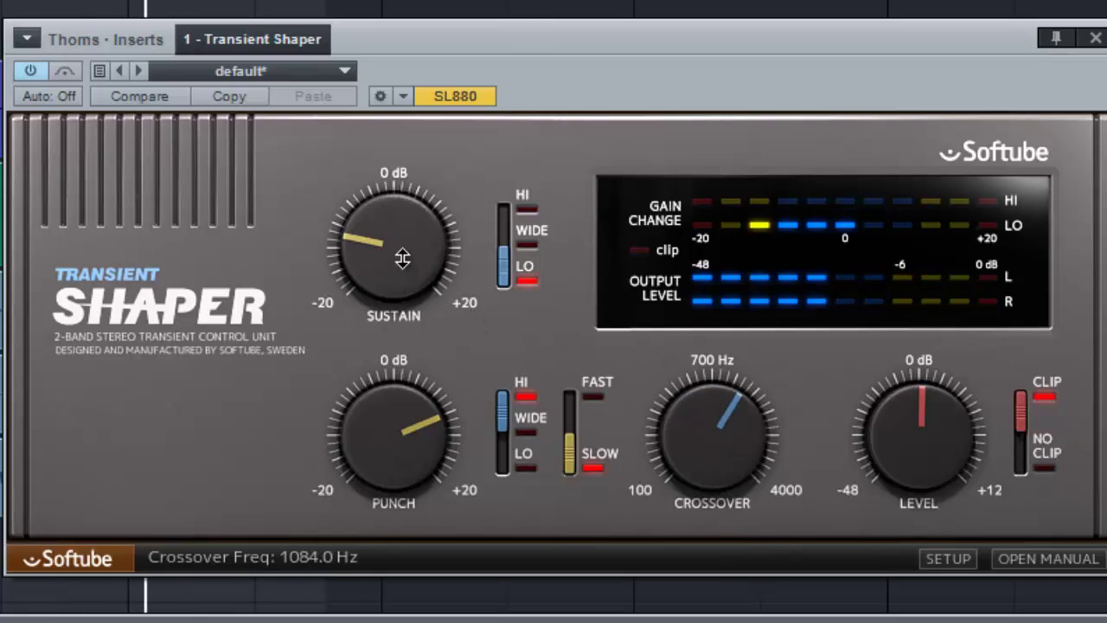
{"action": "left_click_drag", "start_coordinate": [403, 245], "coordinate": [407, 247]}
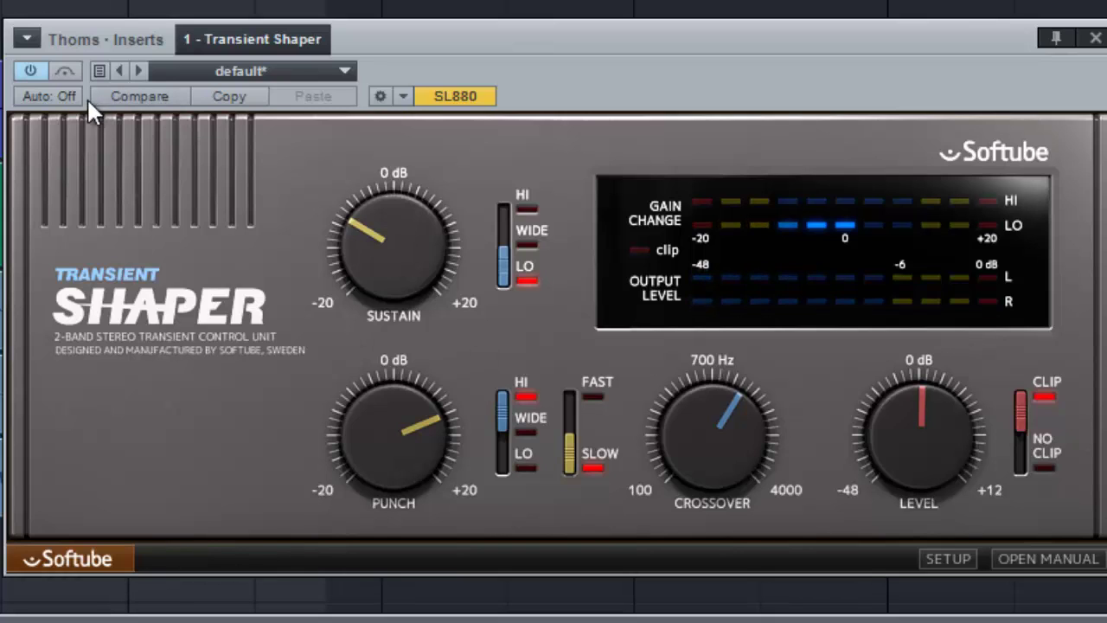
Compare the toms with the Transient Shaper bypassed and active, and lower its crossover frequency slightly.
{"action": "left_click", "coordinate": [71, 71]}
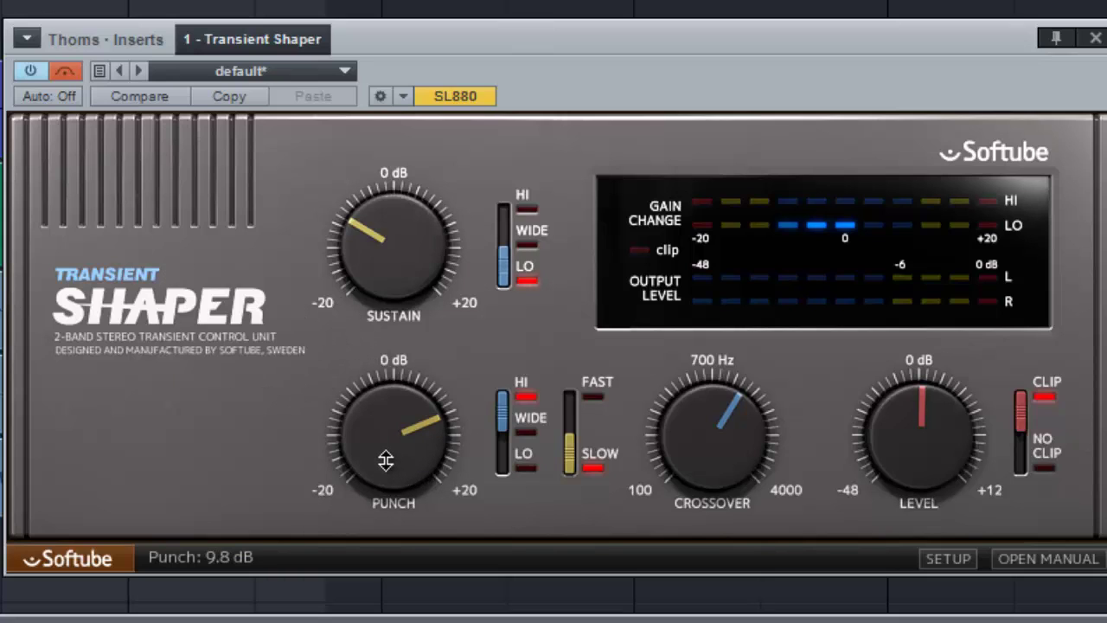
{"action": "left_click_drag", "start_coordinate": [756, 445], "coordinate": [746, 446]}
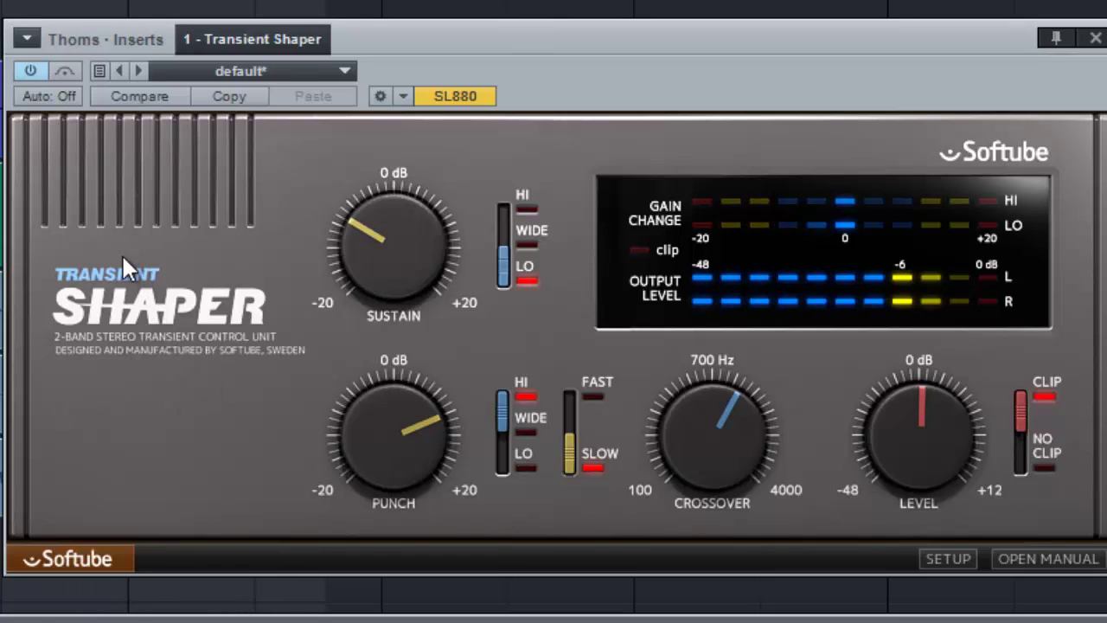
Compare the toms once more with the Transient Shaper bypassed and active, and close the plug-in and the channel's insert list.
{"action": "left_click", "coordinate": [62, 70]}
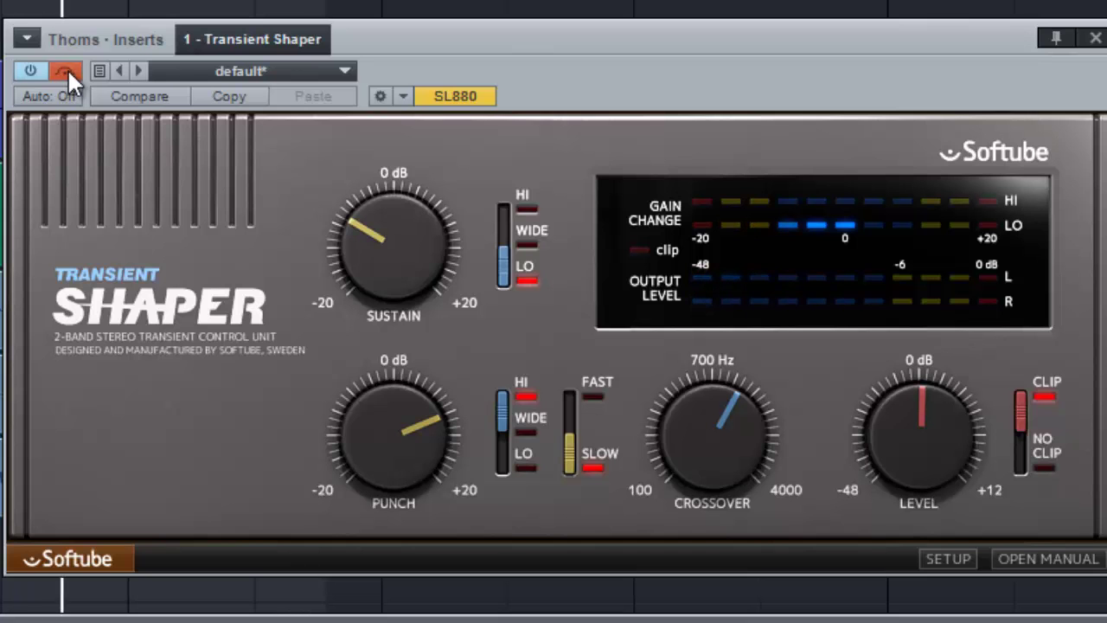
{"action": "left_click", "coordinate": [67, 70]}
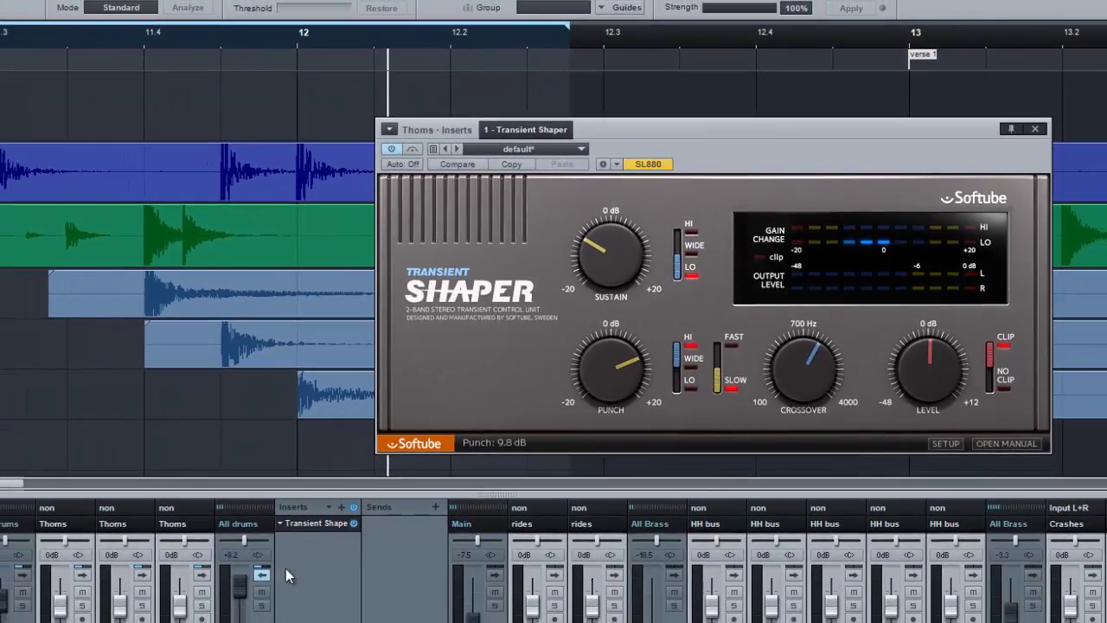
{"action": "left_click", "coordinate": [259, 575]}
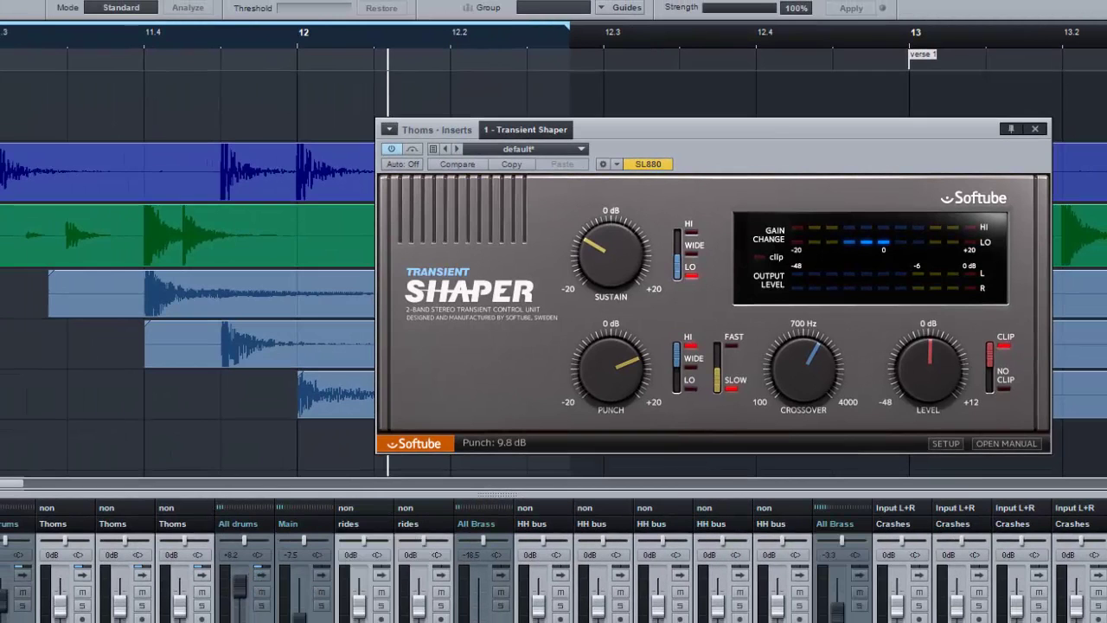
{"action": "left_click", "coordinate": [1035, 129]}
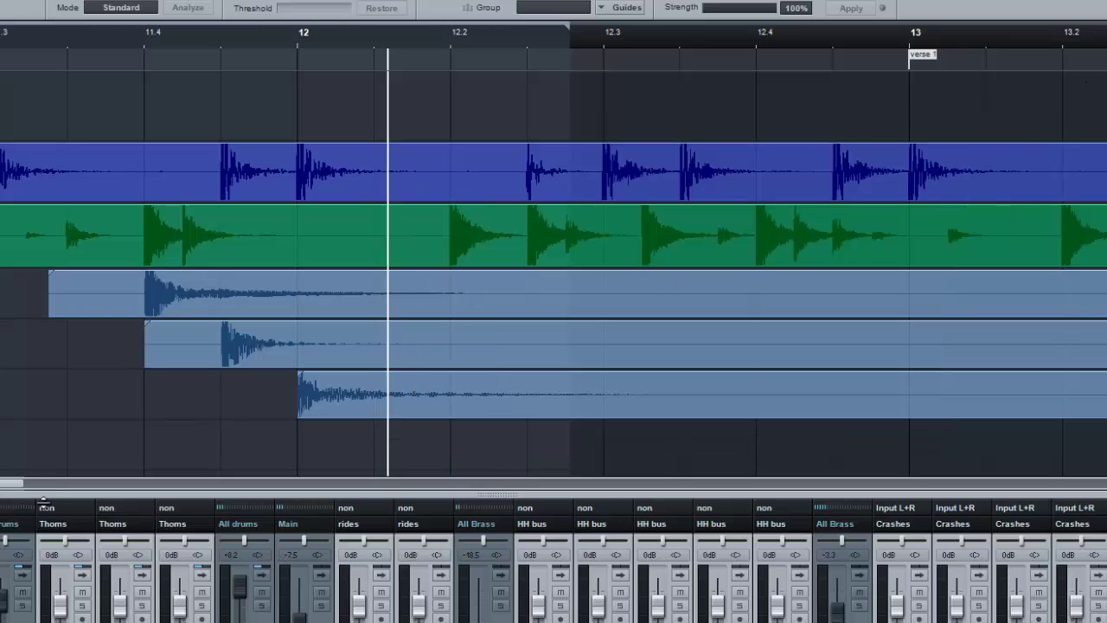
Expand the insert lists of the pick bus, strum bus and up pic bus channels in the mixer.
{"action": "scroll", "coordinate": [553, 562], "scroll_direction": "right", "scroll_amount": 10}
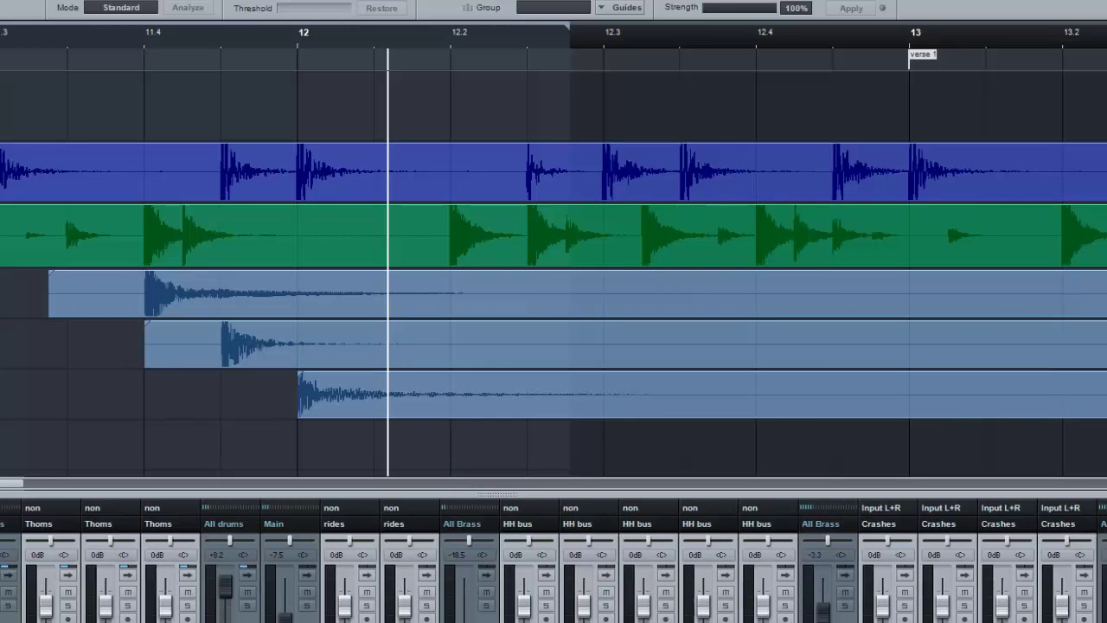
{"action": "scroll", "coordinate": [553, 562], "scroll_direction": "right", "scroll_amount": 5}
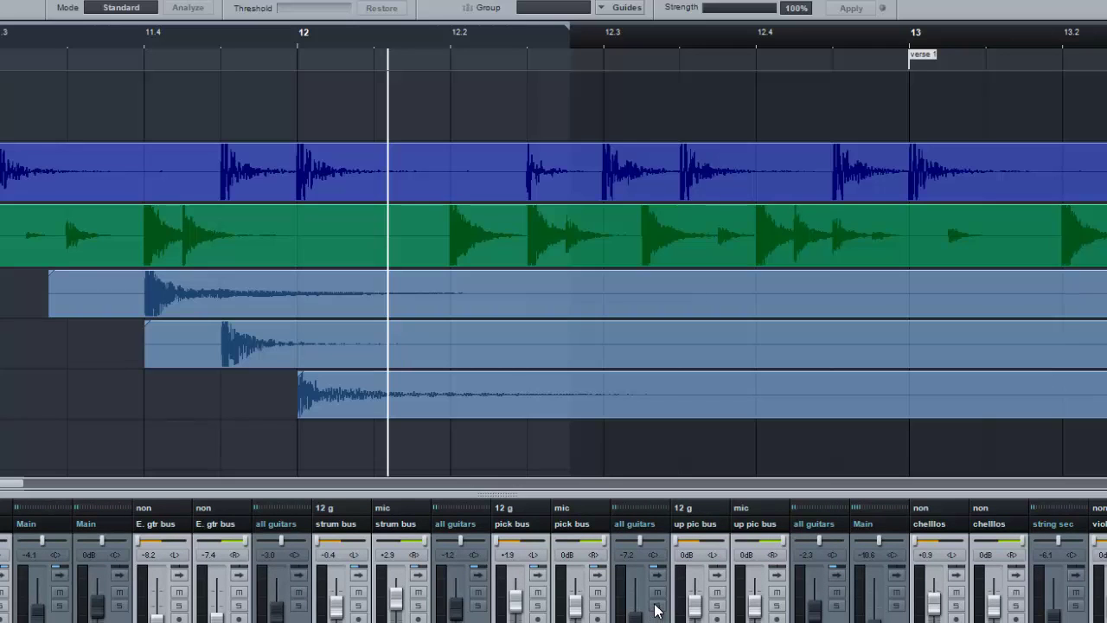
{"action": "left_click", "coordinate": [658, 576]}
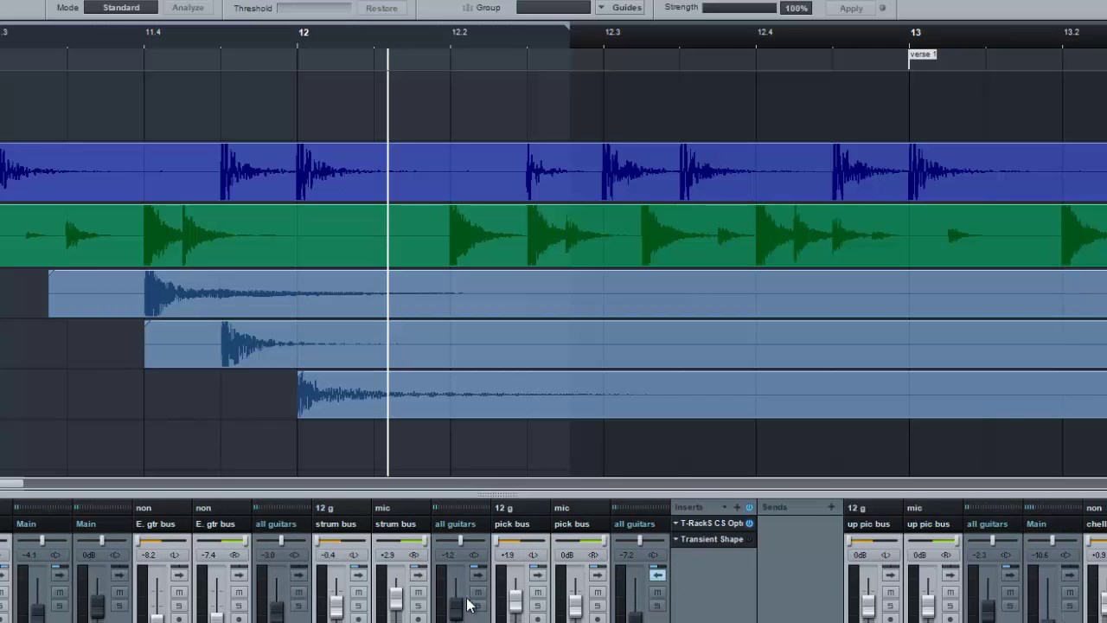
{"action": "left_click", "coordinate": [477, 574]}
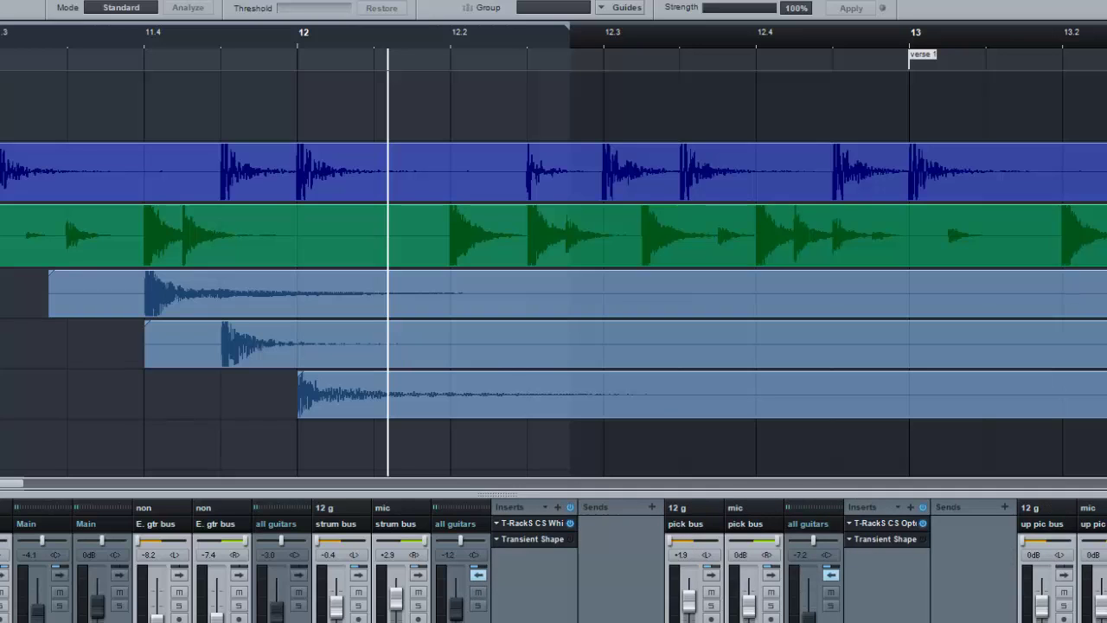
{"action": "scroll", "coordinate": [553, 560], "scroll_direction": "right", "scroll_amount": 5}
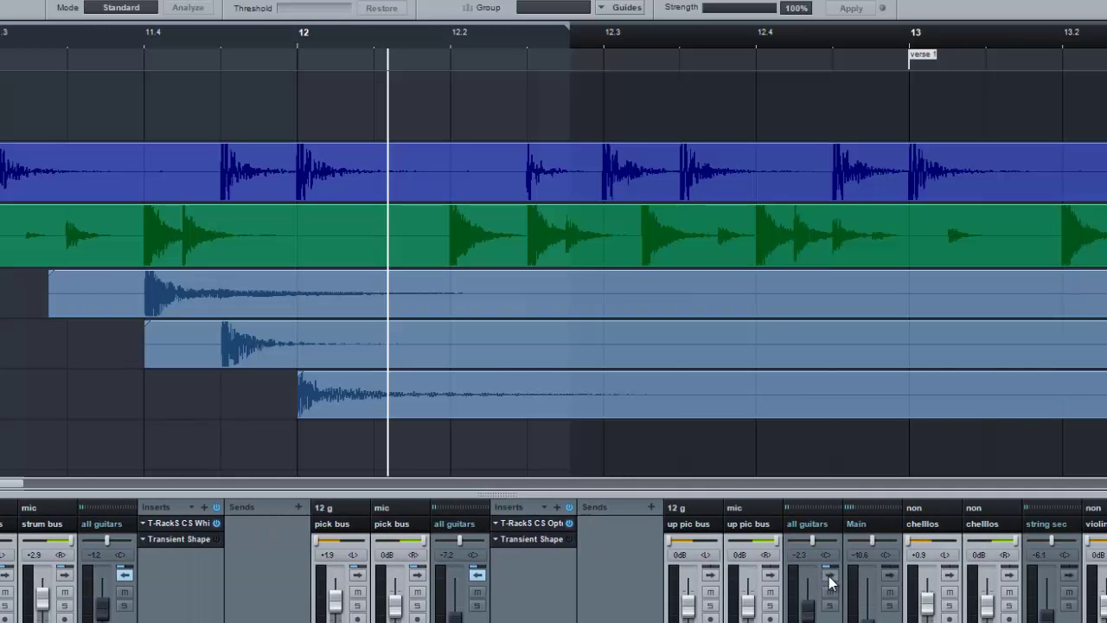
{"action": "left_click", "coordinate": [828, 574]}
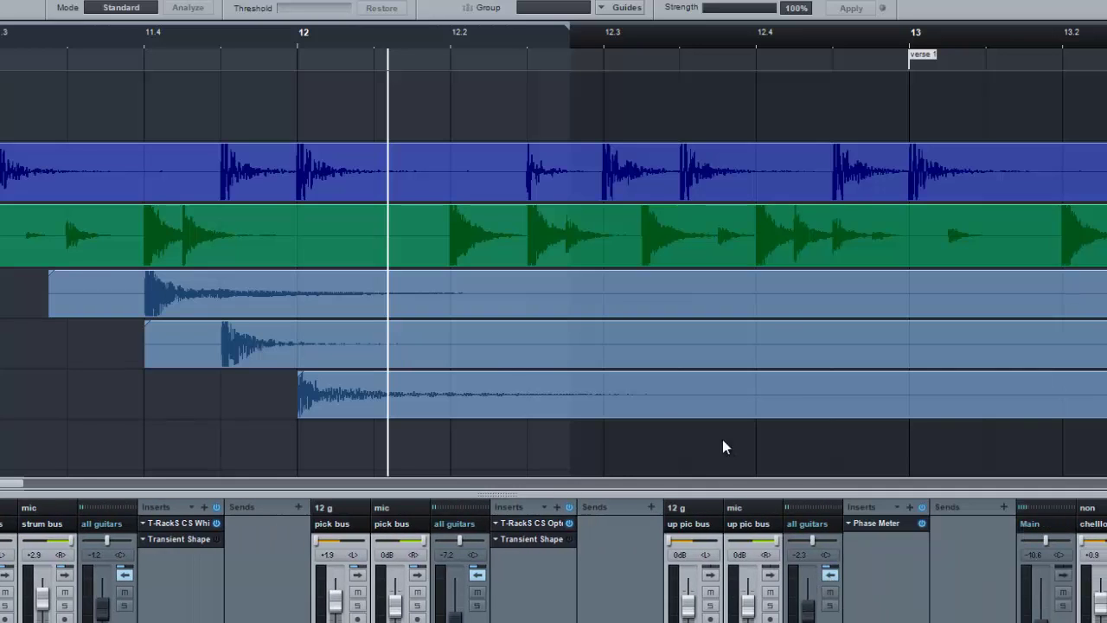
Add a Transient Shaper after the Phase Meter on the up pic bus and deactivate it.
{"action": "left_click", "coordinate": [910, 508]}
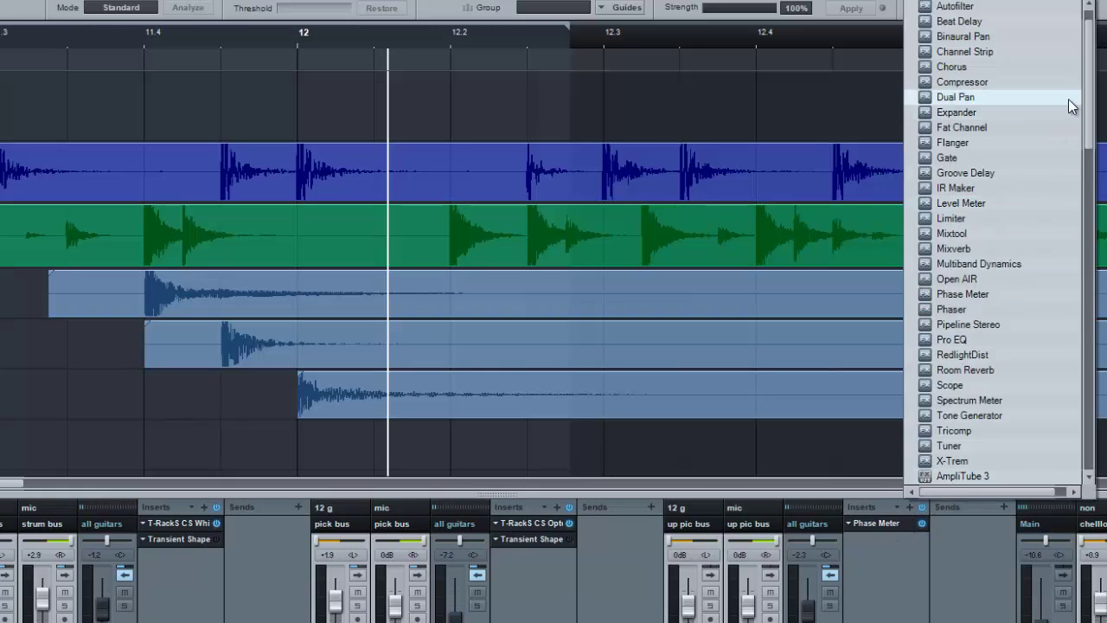
{"action": "left_click_drag", "start_coordinate": [1090, 109], "coordinate": [1087, 524]}
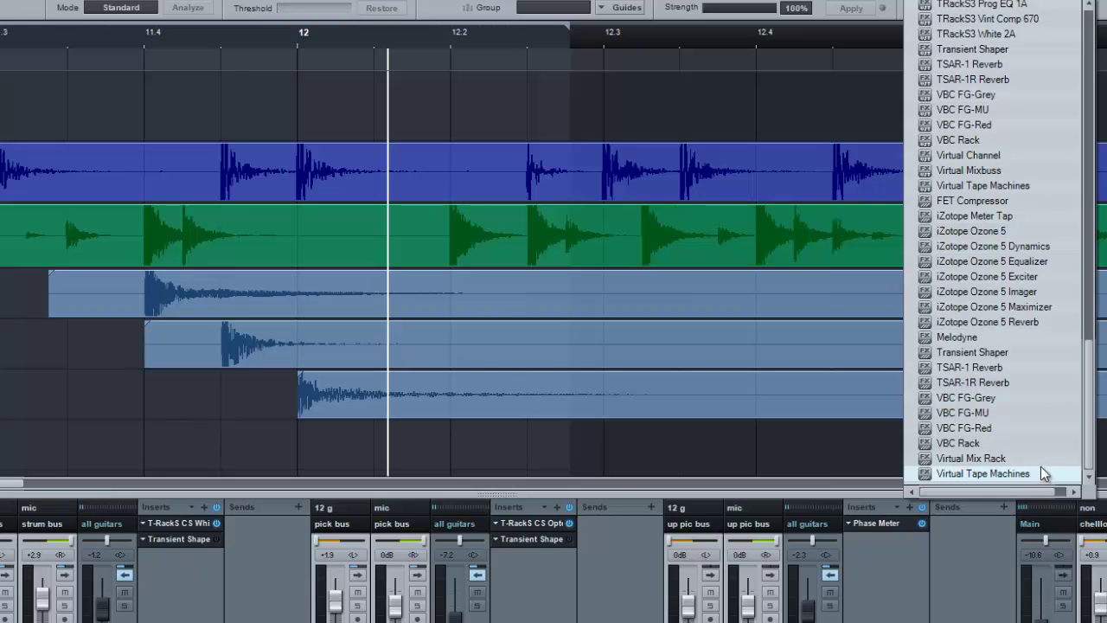
{"action": "left_click", "coordinate": [1049, 350]}
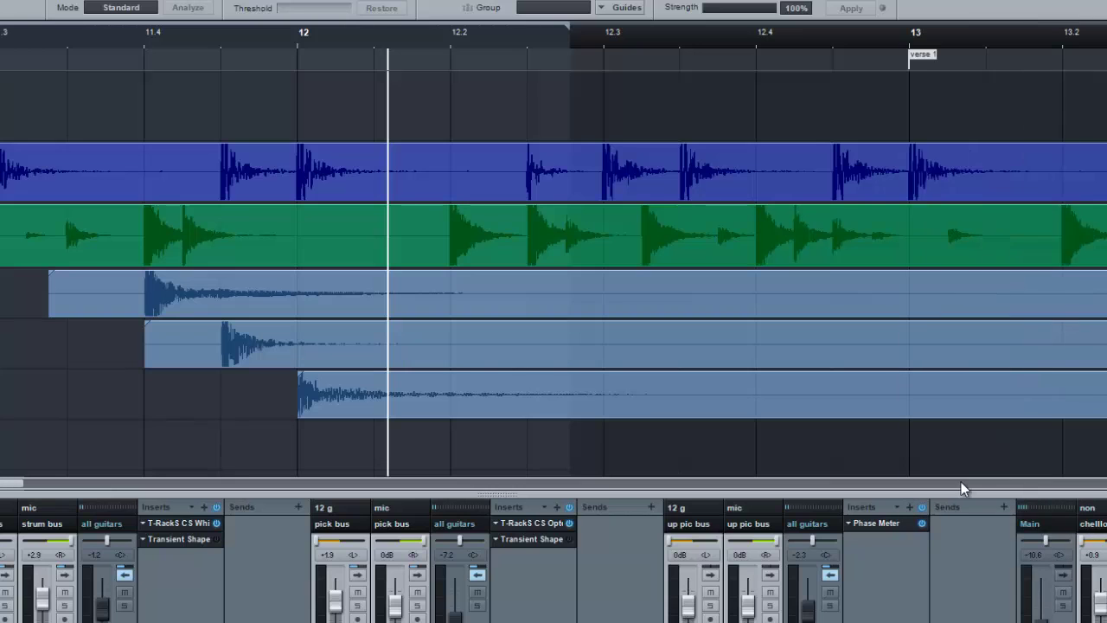
{"action": "left_click", "coordinate": [921, 539]}
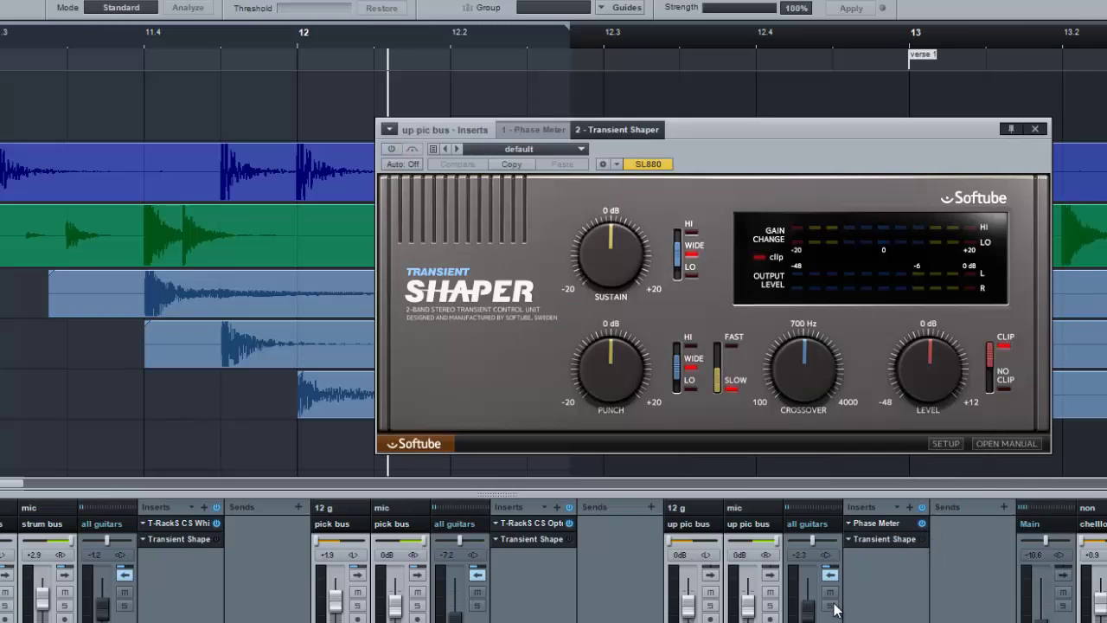
Collapse the inserts of the up pic bus and strum bus, and open the pick bus's Transient Shaper.
{"action": "left_click", "coordinate": [830, 576]}
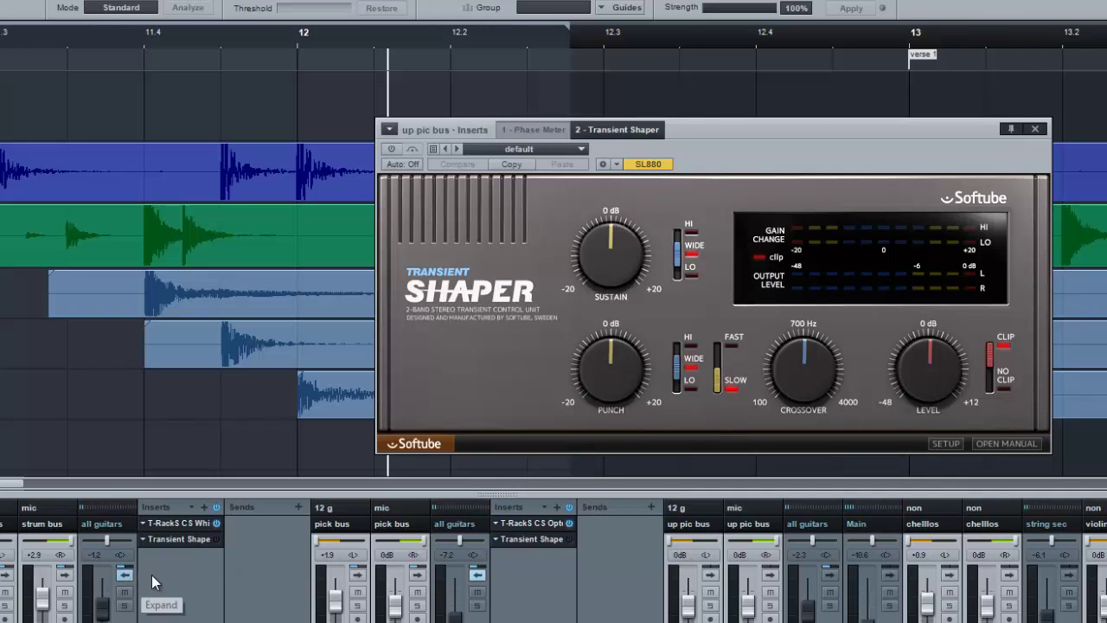
{"action": "left_click", "coordinate": [126, 576]}
{"action": "double_click", "coordinate": [396, 540]}
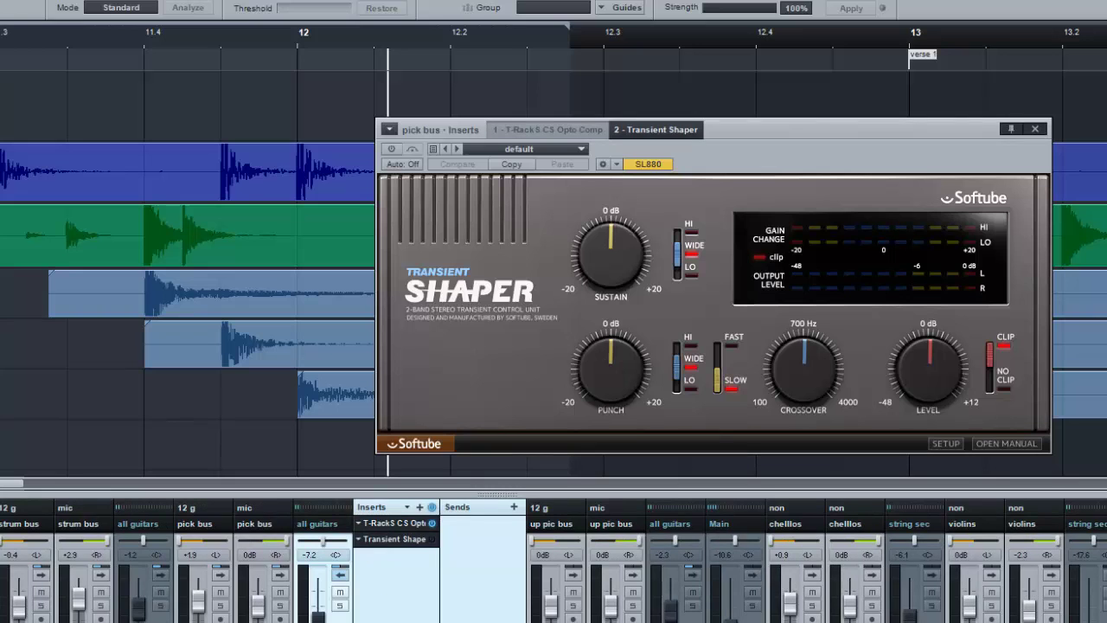
Find the pick bus channel in the mixer and solo it.
{"action": "scroll", "coordinate": [554, 562], "scroll_direction": "right", "scroll_amount": 10}
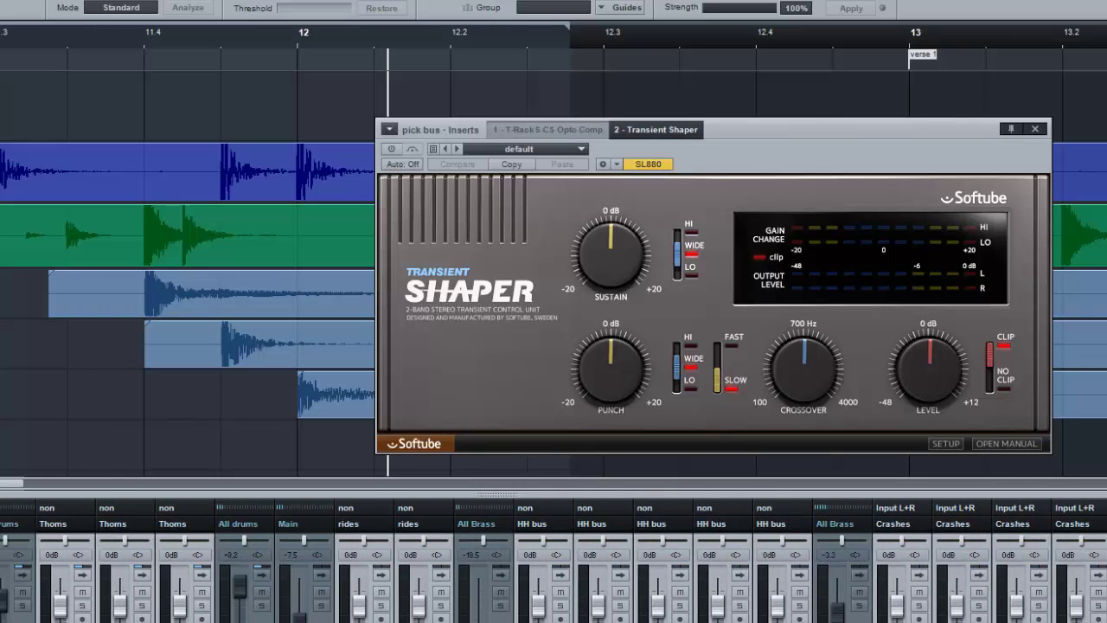
{"action": "scroll", "coordinate": [553, 562], "scroll_direction": "right", "scroll_amount": 10}
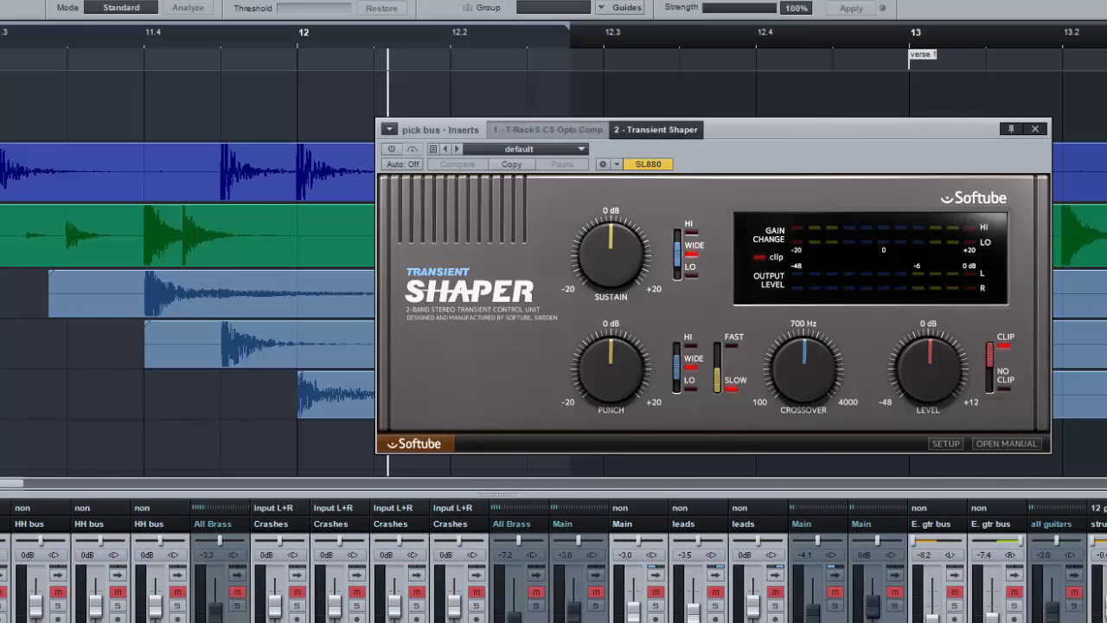
{"action": "scroll", "coordinate": [553, 562], "scroll_direction": "right", "scroll_amount": 3}
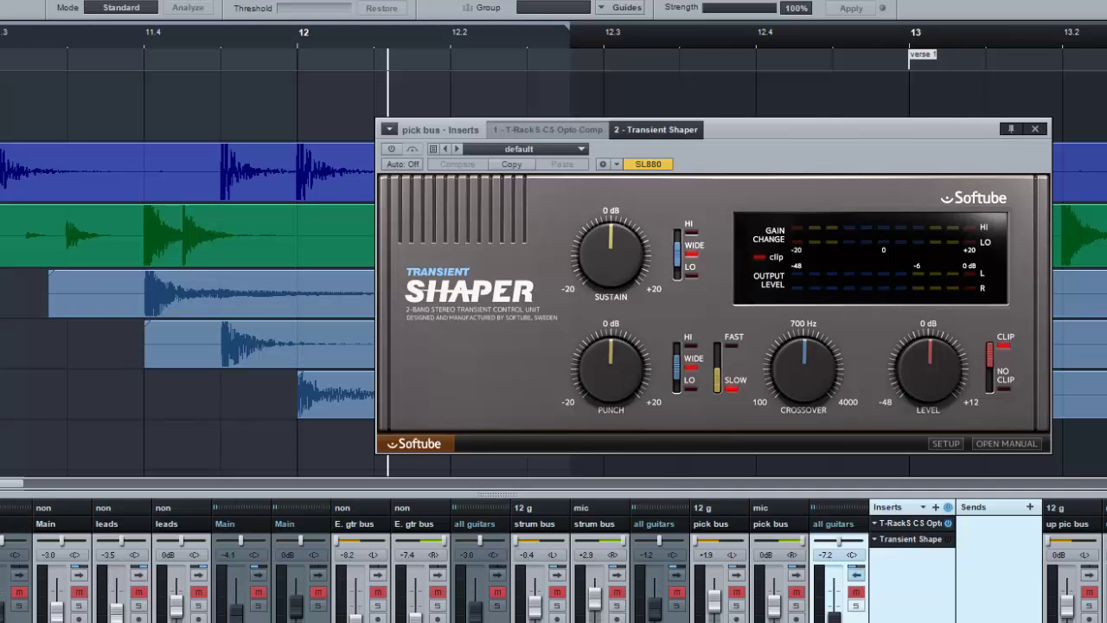
{"action": "left_click", "coordinate": [855, 604]}
{"action": "scroll", "coordinate": [553, 562], "scroll_direction": "right", "scroll_amount": 7}
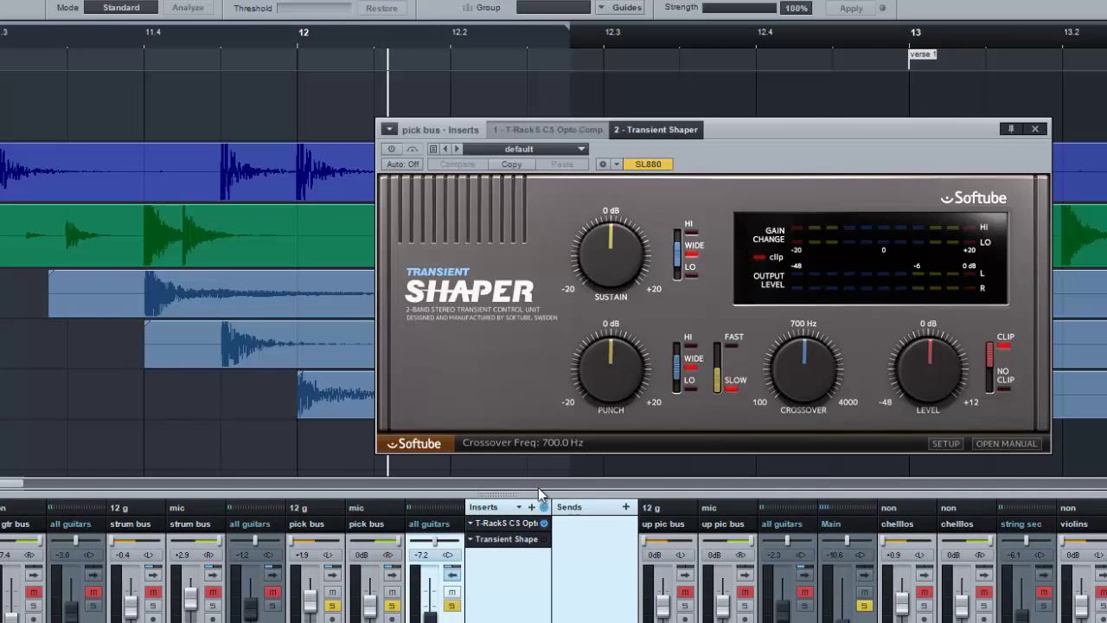
Raise the pick bus fader to -4.0 dB.
{"action": "left_click_drag", "start_coordinate": [19, 485], "coordinate": [5, 487]}
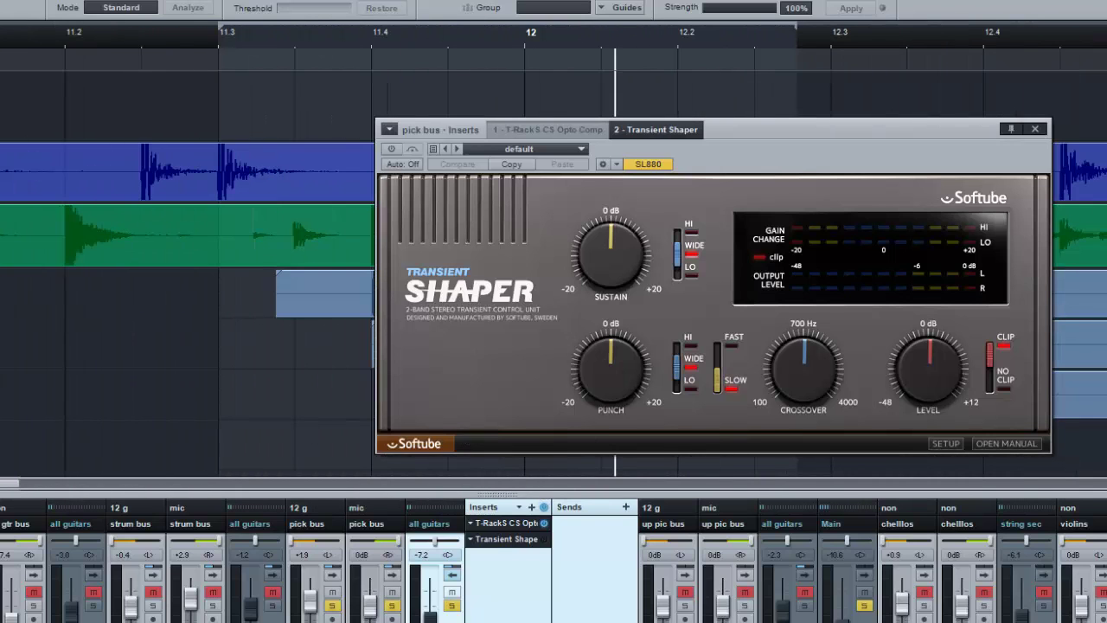
{"action": "key", "text": "w"}
{"action": "key", "text": "w"}
{"action": "key", "text": "w"}
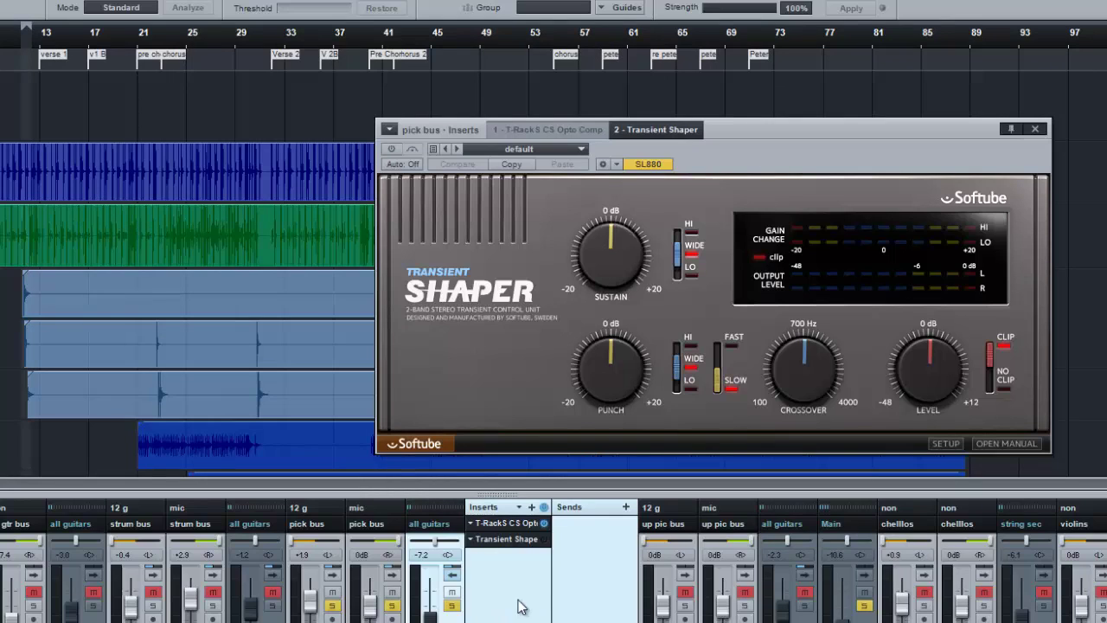
{"action": "left_click_drag", "start_coordinate": [430, 615], "coordinate": [430, 608]}
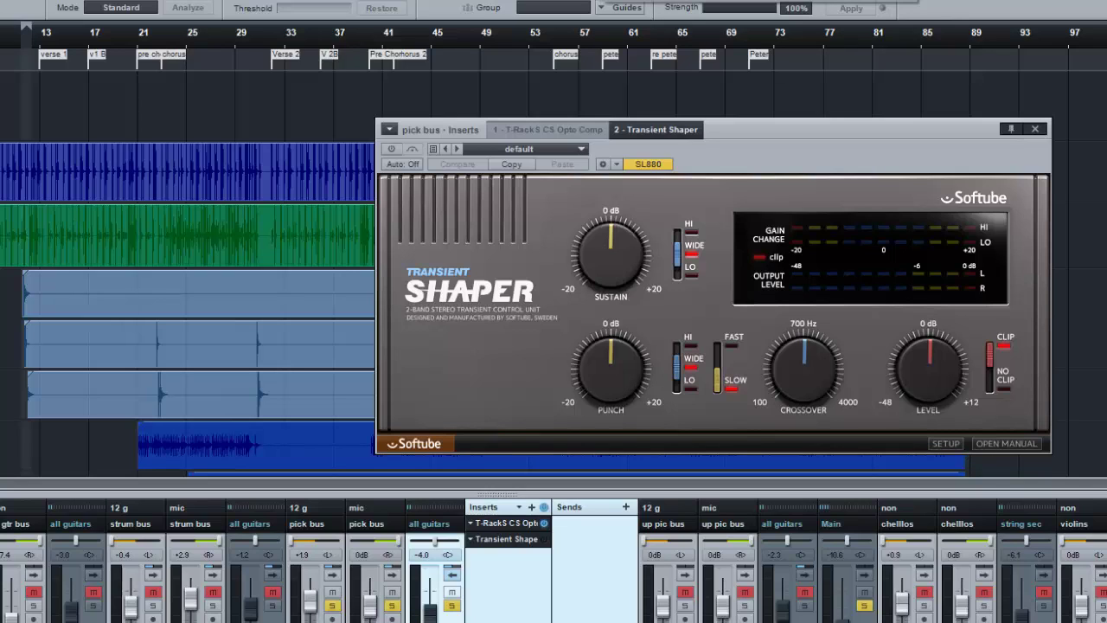
Zoom the arrangement timeline to show the looped section around bars 5 to 11 during playback.
{"action": "key", "text": "e"}
{"action": "key", "text": "e"}
{"action": "key", "text": "e"}
{"action": "key", "text": "e"}
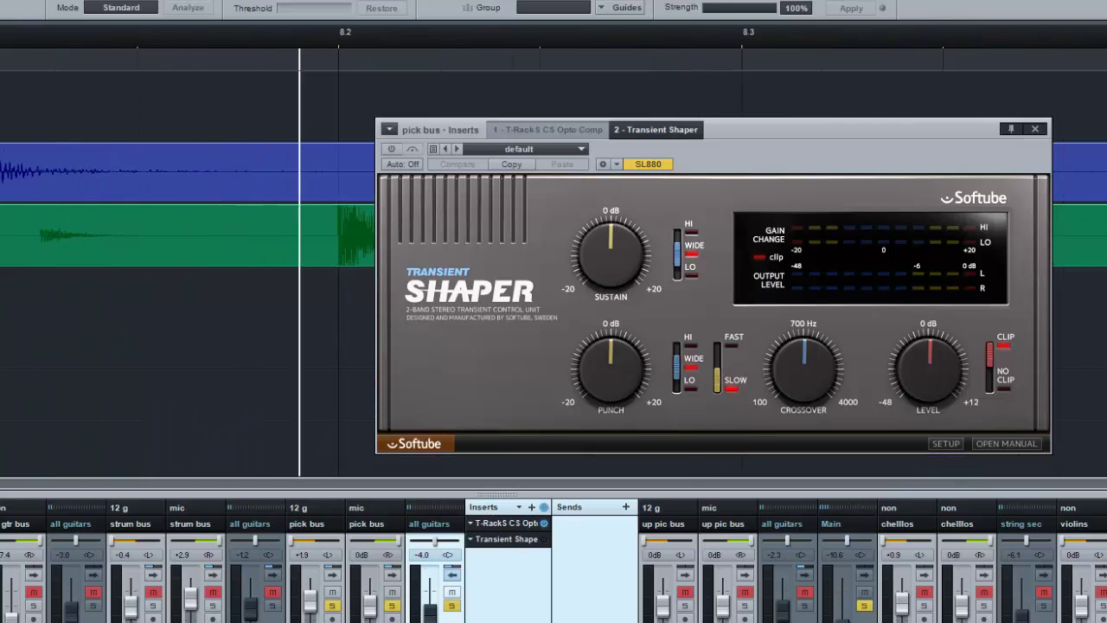
{"action": "key", "text": "w"}
{"action": "key", "text": "w"}
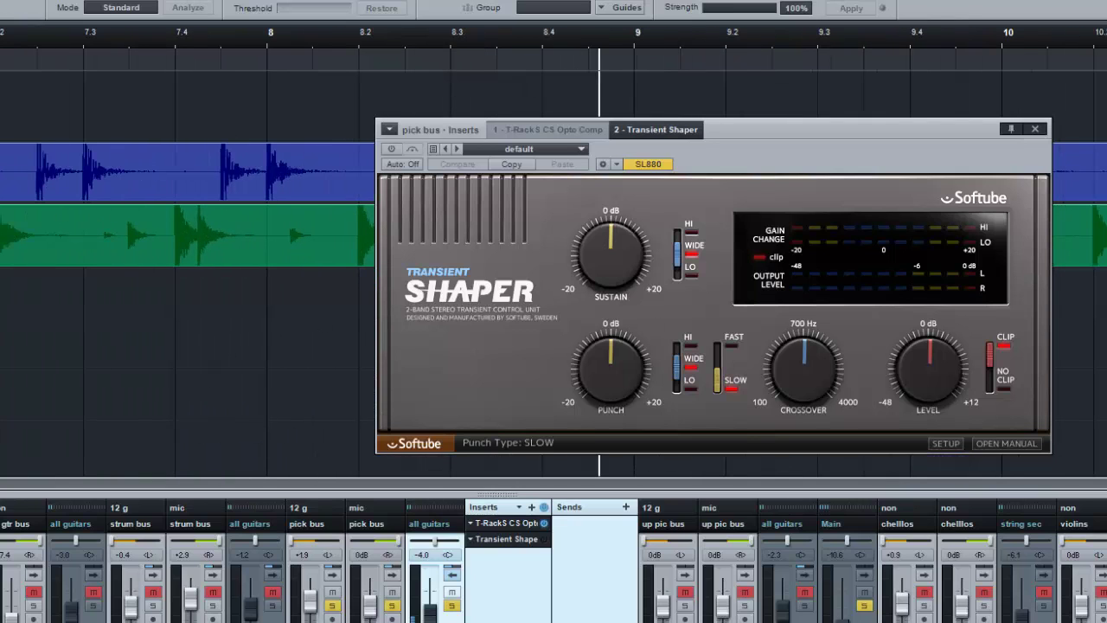
{"action": "key", "text": "w"}
{"action": "key", "text": "w"}
{"action": "key", "text": "w"}
{"action": "key", "text": "w"}
{"action": "key", "text": "w"}
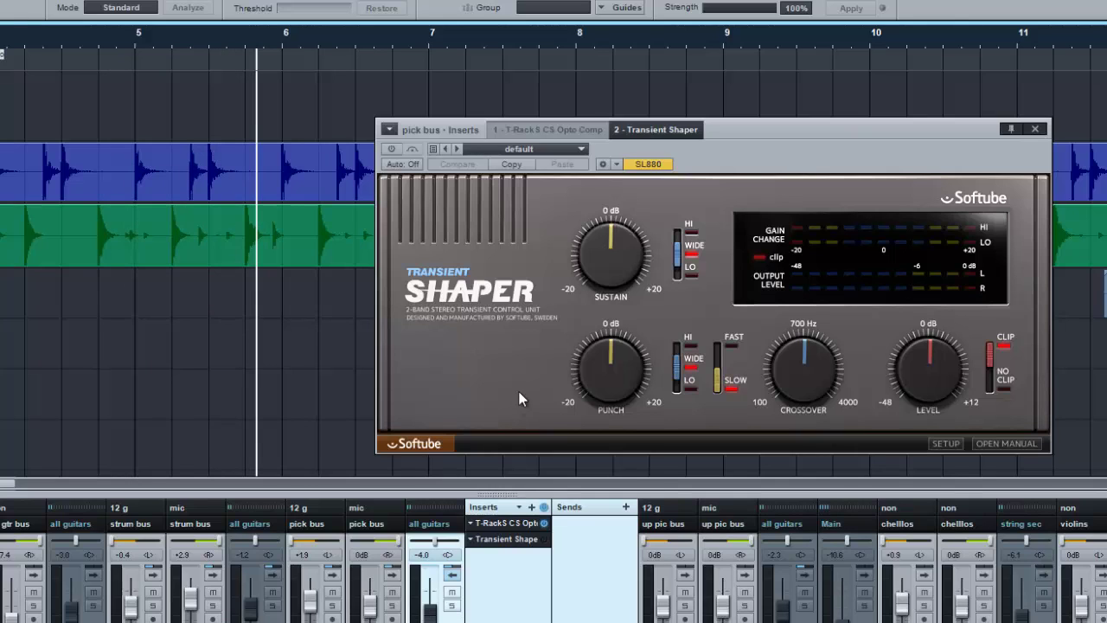
Set the Punch band of the pick bus's Transient Shaper to HI and solo the channel again.
{"action": "mouse_move", "coordinate": [616, 355]}
{"action": "left_click_drag", "start_coordinate": [673, 370], "coordinate": [684, 340]}
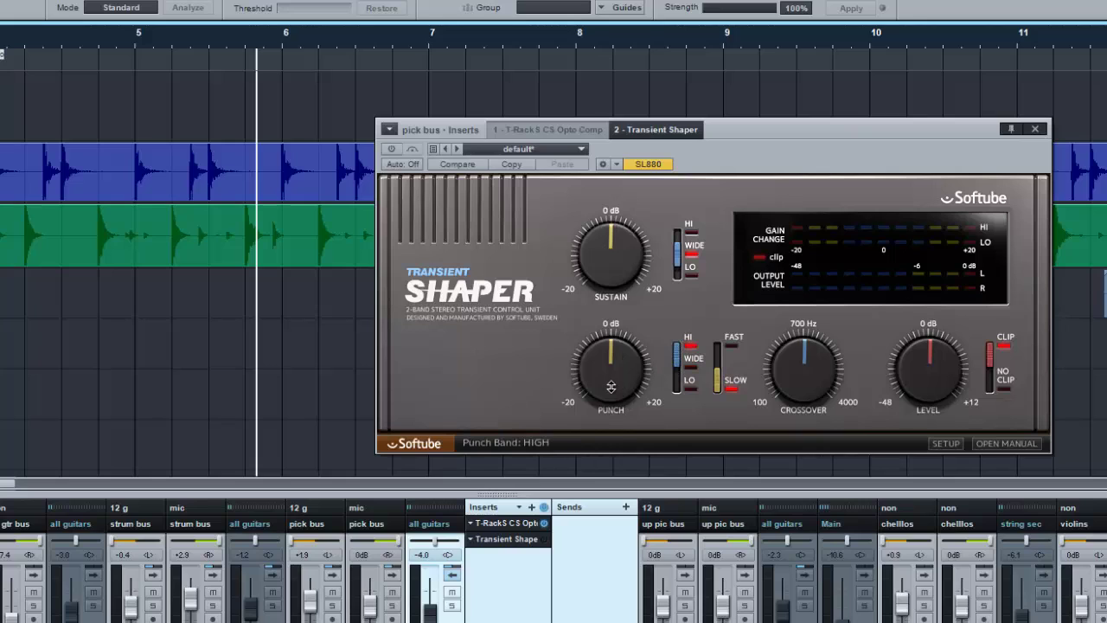
{"action": "left_click_drag", "start_coordinate": [611, 387], "coordinate": [544, 468]}
{"action": "key", "text": "s"}
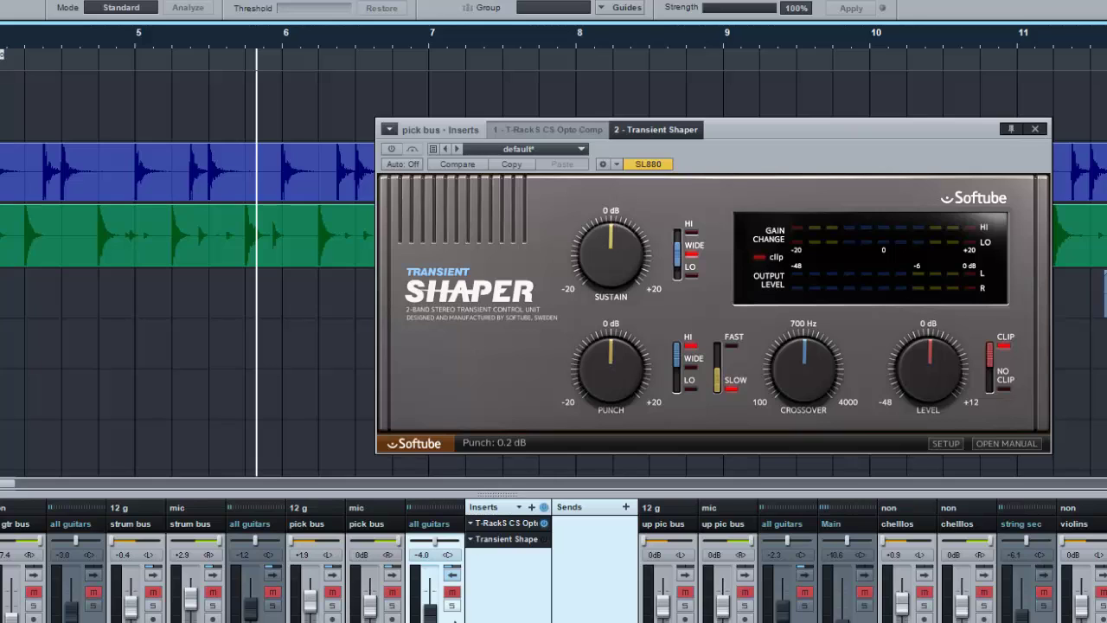
{"action": "left_click", "coordinate": [452, 605]}
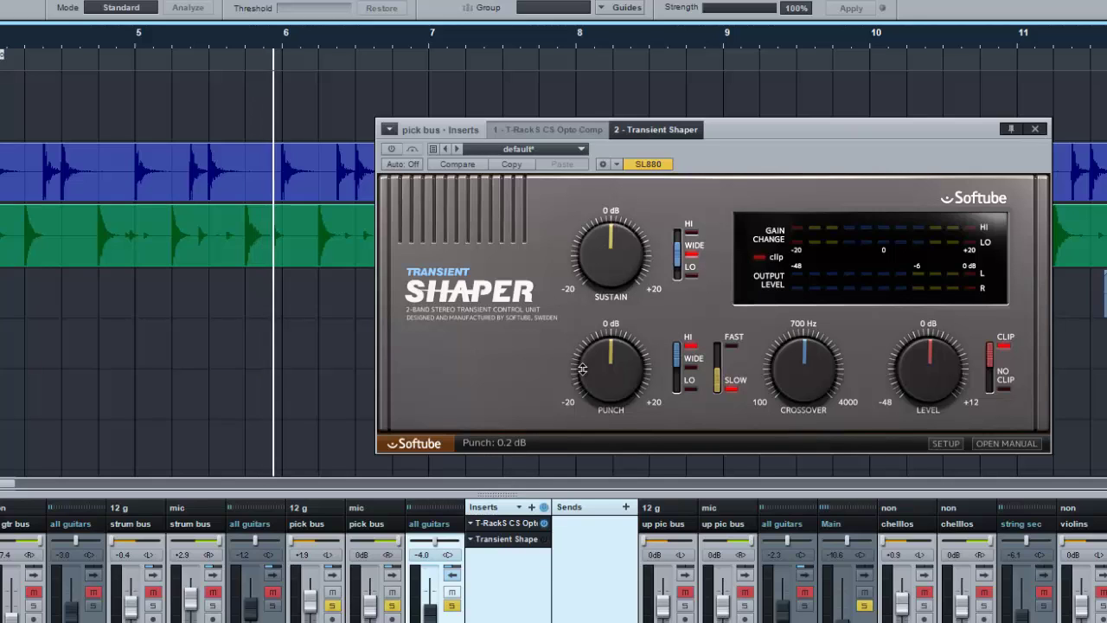
Set the pick bus's Punch to 5.6 dB, and try a lower Sustain before resetting it to 0 dB.
{"action": "left_click_drag", "start_coordinate": [607, 386], "coordinate": [610, 371]}
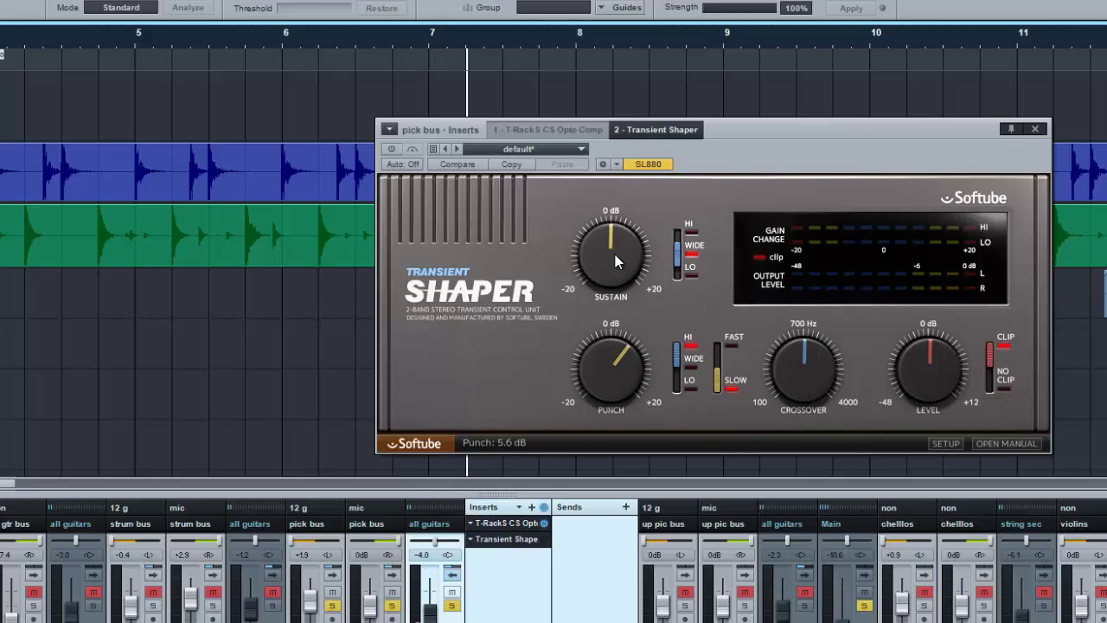
{"action": "left_click_drag", "start_coordinate": [620, 243], "coordinate": [614, 299]}
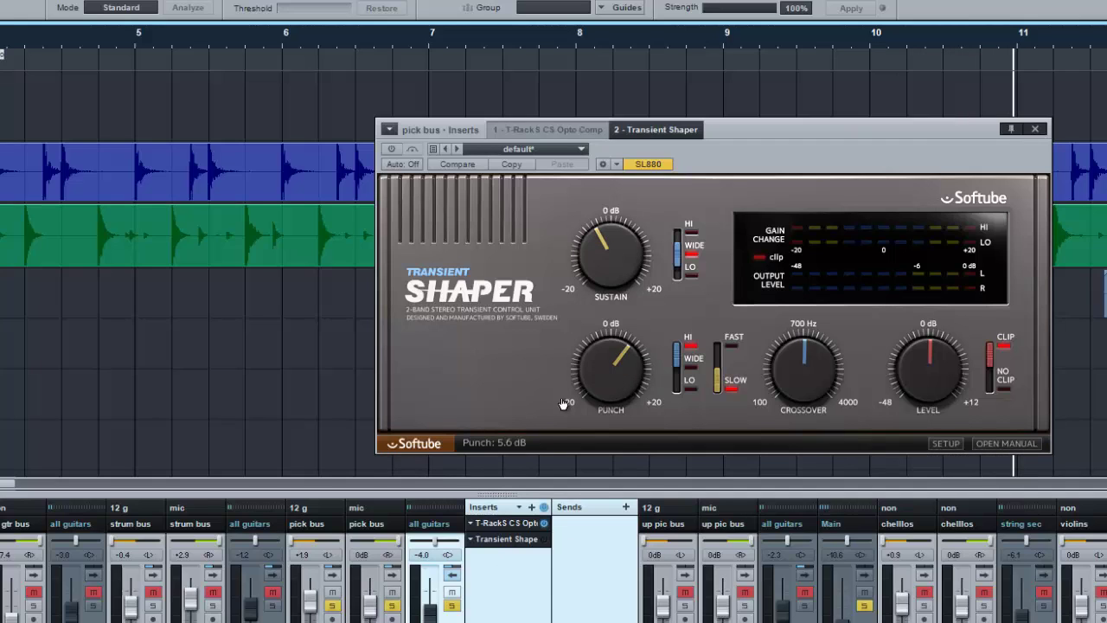
{"action": "double_click", "coordinate": [608, 300]}
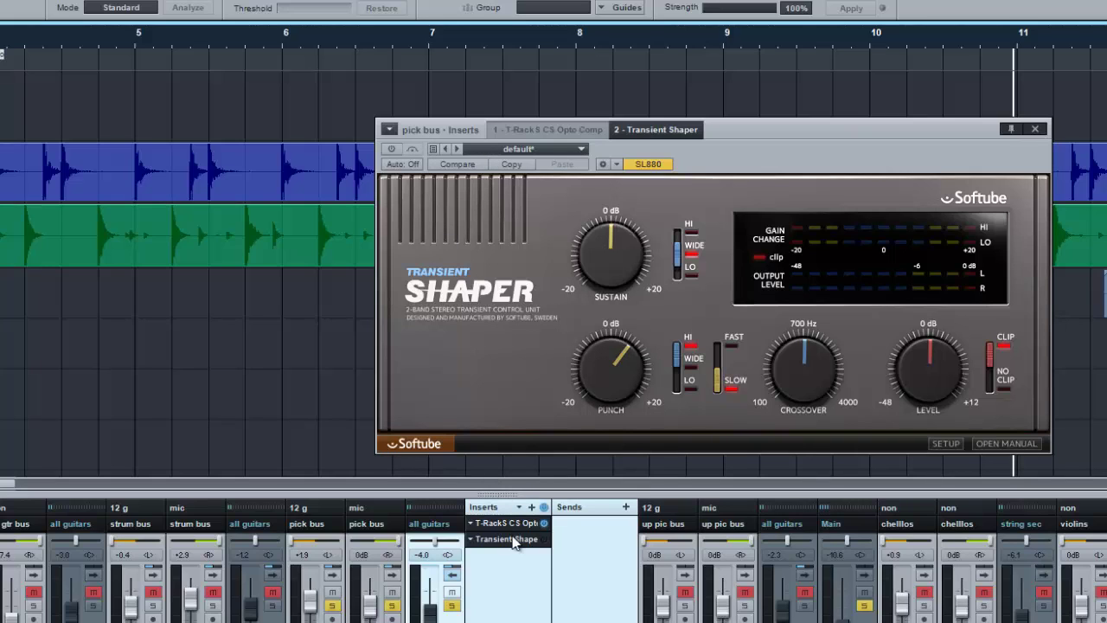
Activate the pick bus's Transient Shaper and compare it bypassed and active with the channel unsoloed in the mix.
{"action": "left_click", "coordinate": [542, 539]}
{"action": "left_click", "coordinate": [534, 548]}
{"action": "left_click", "coordinate": [531, 542]}
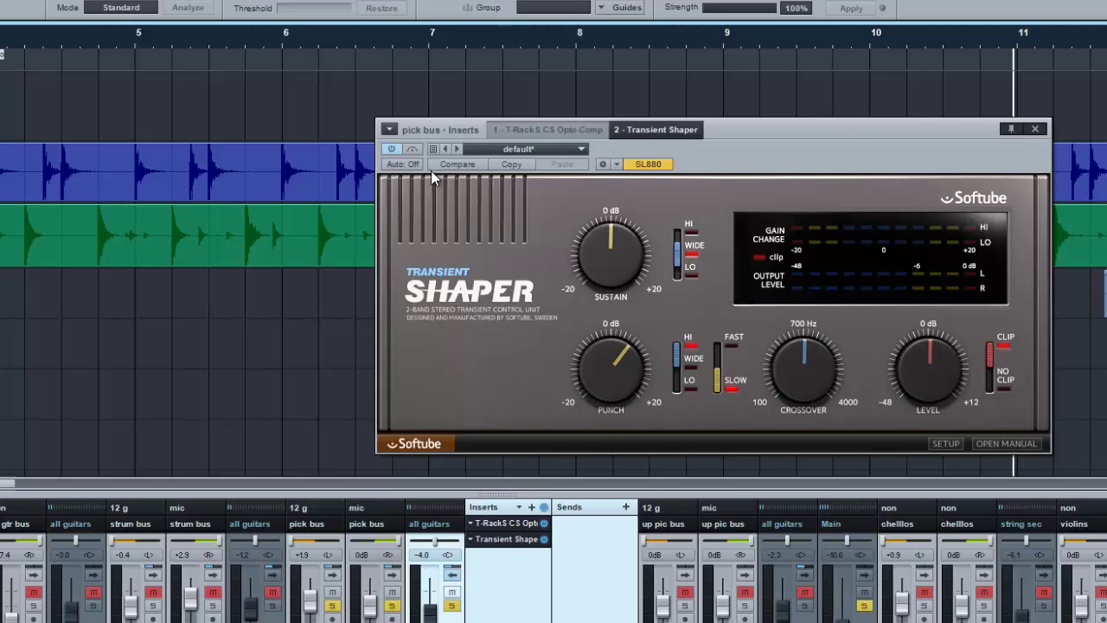
{"action": "left_click", "coordinate": [415, 151]}
{"action": "key", "text": "s"}
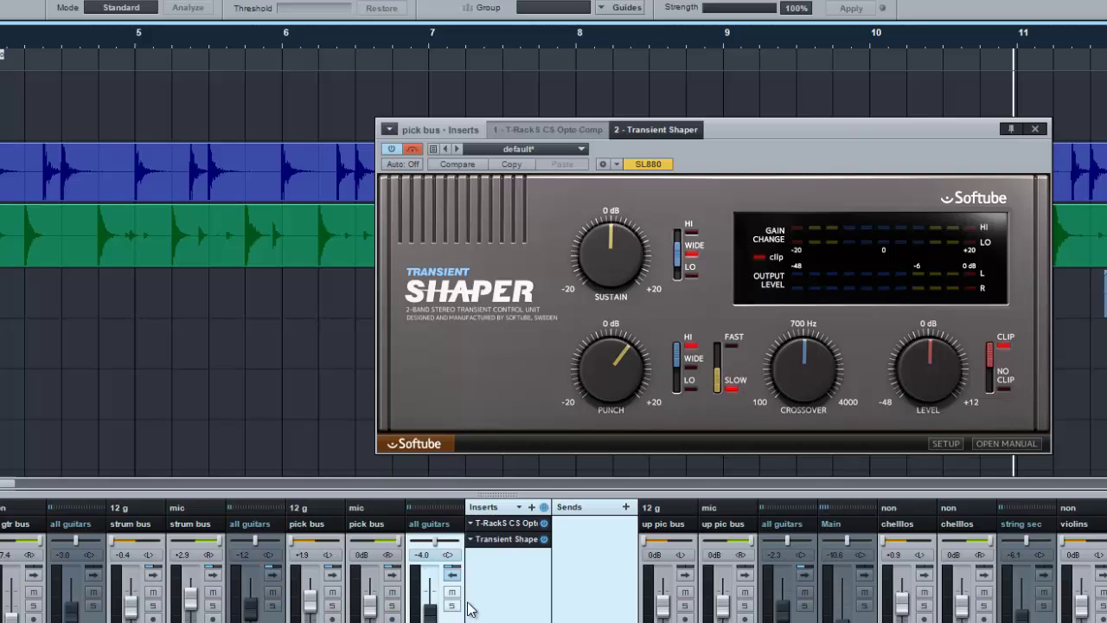
{"action": "left_click", "coordinate": [411, 152]}
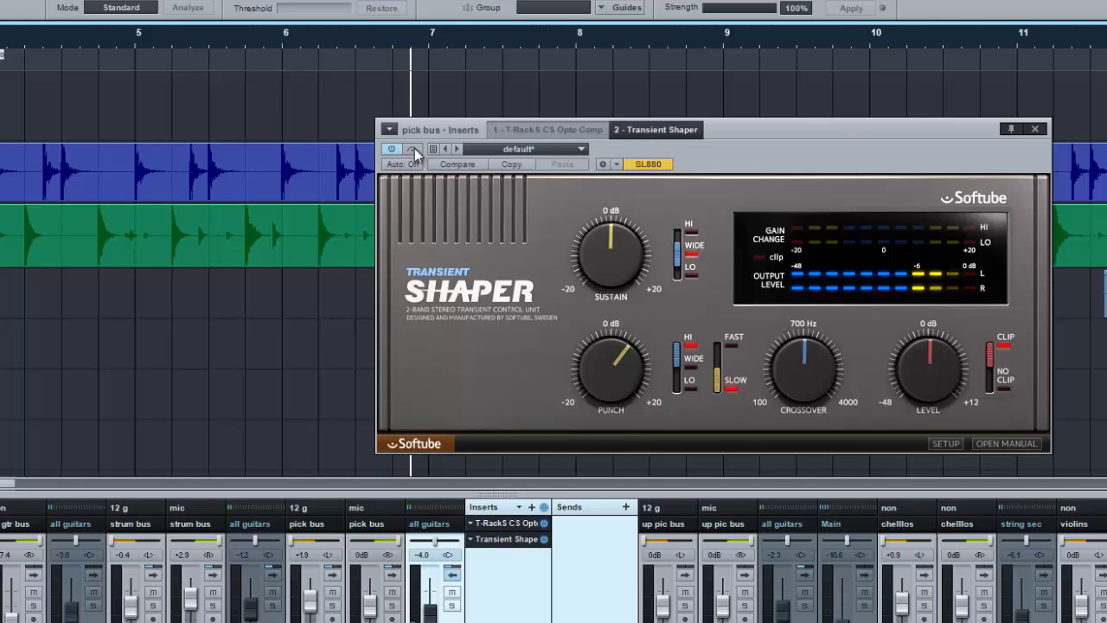
Compare the unsoloed pick bus with its Transient Shaper repeatedly bypassed and active, and stop playback.
{"action": "left_click", "coordinate": [414, 148]}
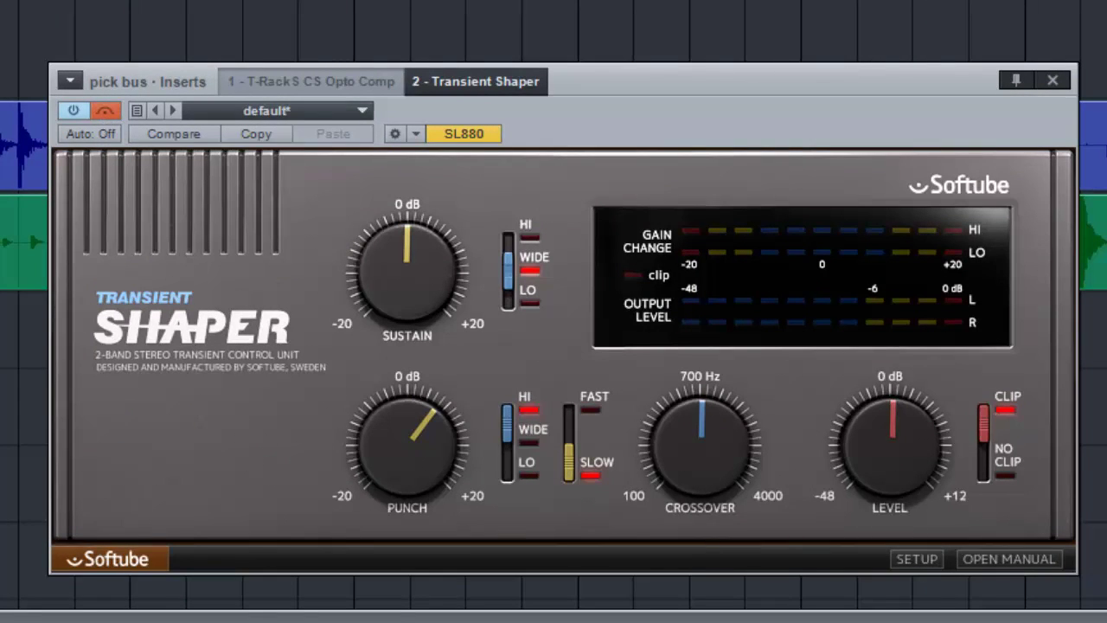
{"action": "left_click", "coordinate": [109, 110]}
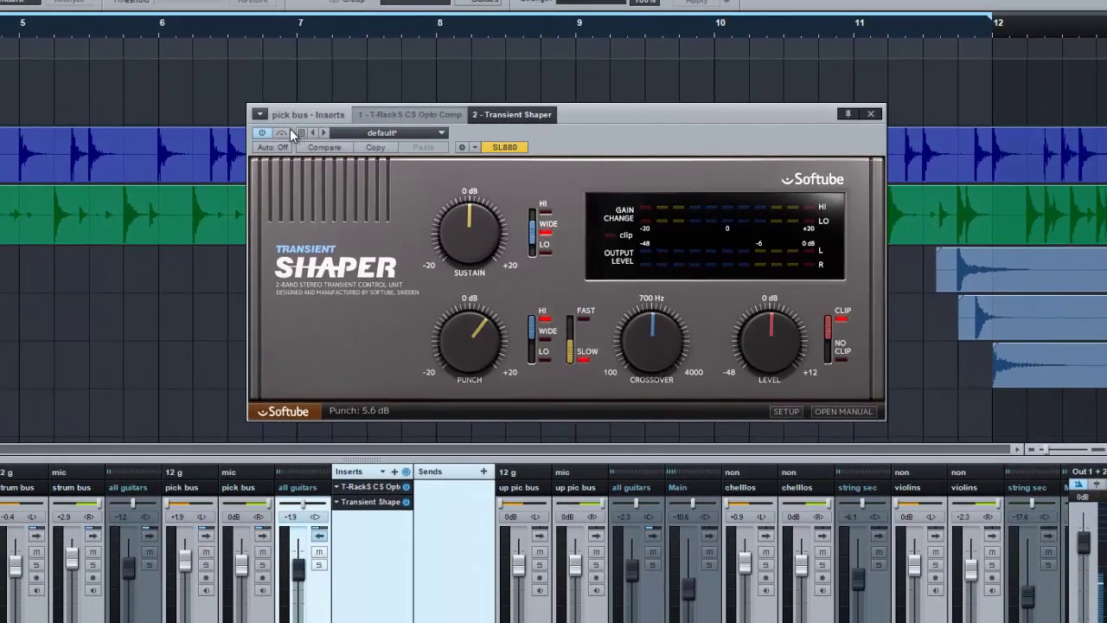
{"action": "left_click", "coordinate": [278, 132]}
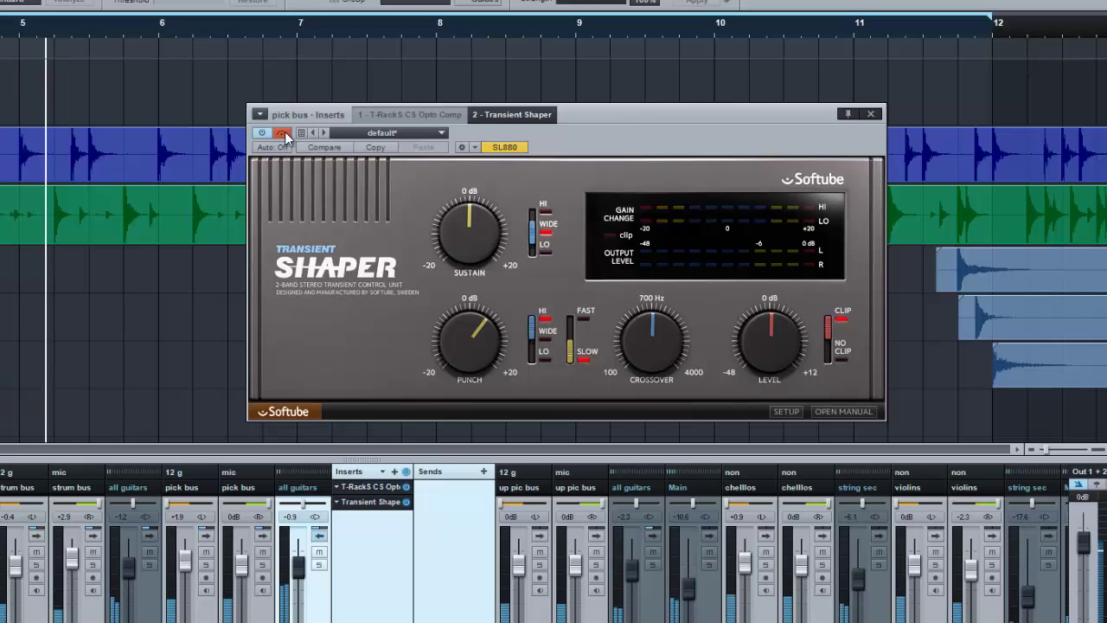
{"action": "left_click", "coordinate": [282, 133]}
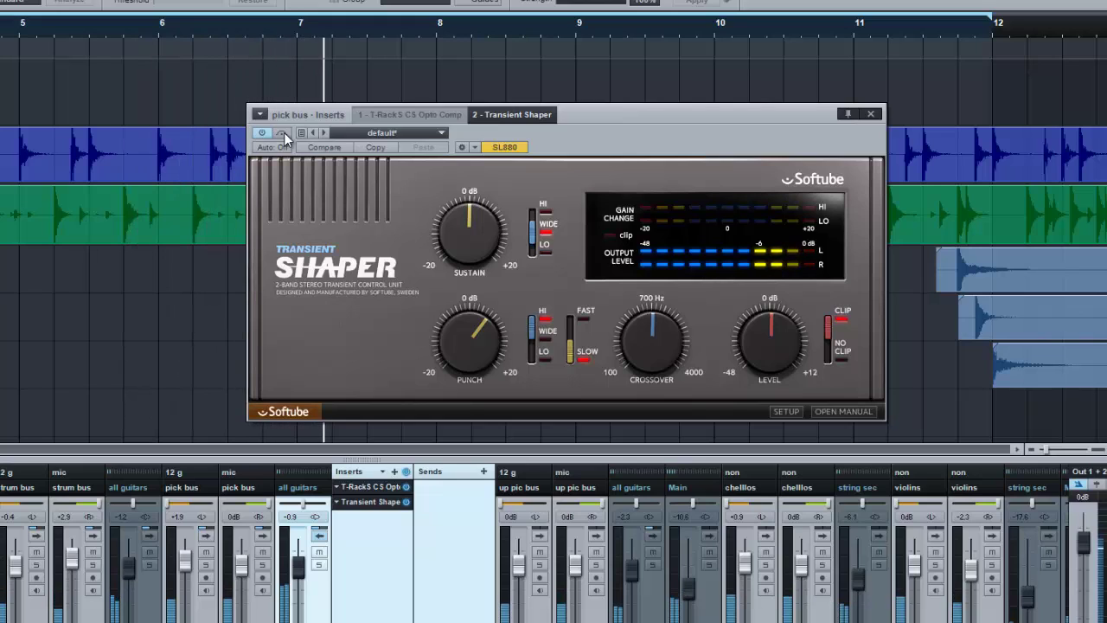
{"action": "key", "text": "space"}
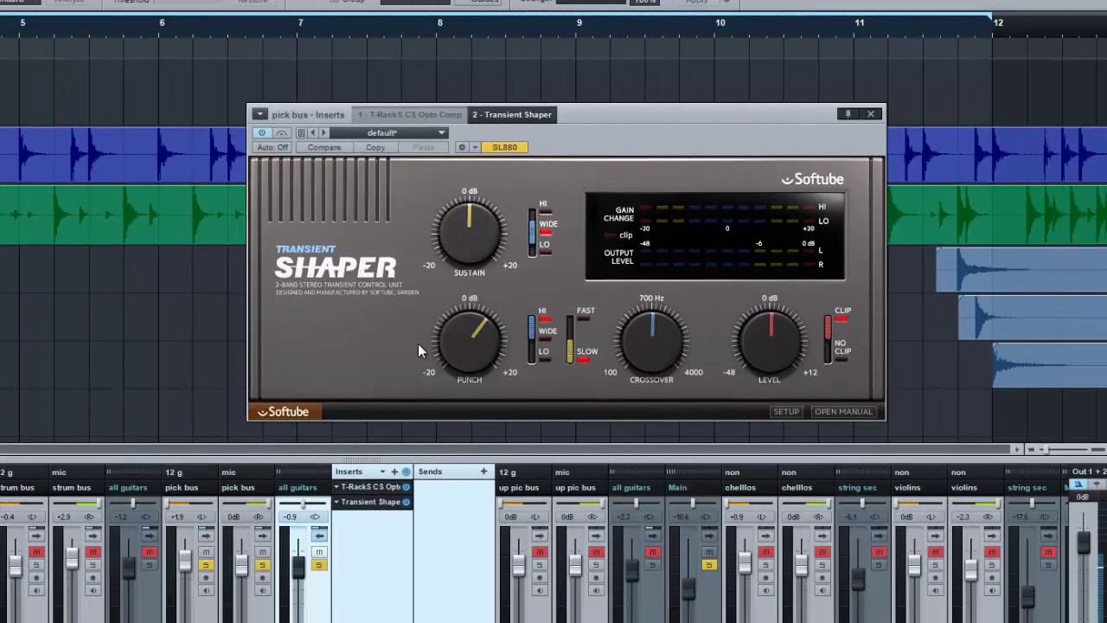
Try a Punch of -10.0 dB on the soloed pick bus and compare the shaper bypassed and active.
{"action": "mouse_move", "coordinate": [504, 335]}
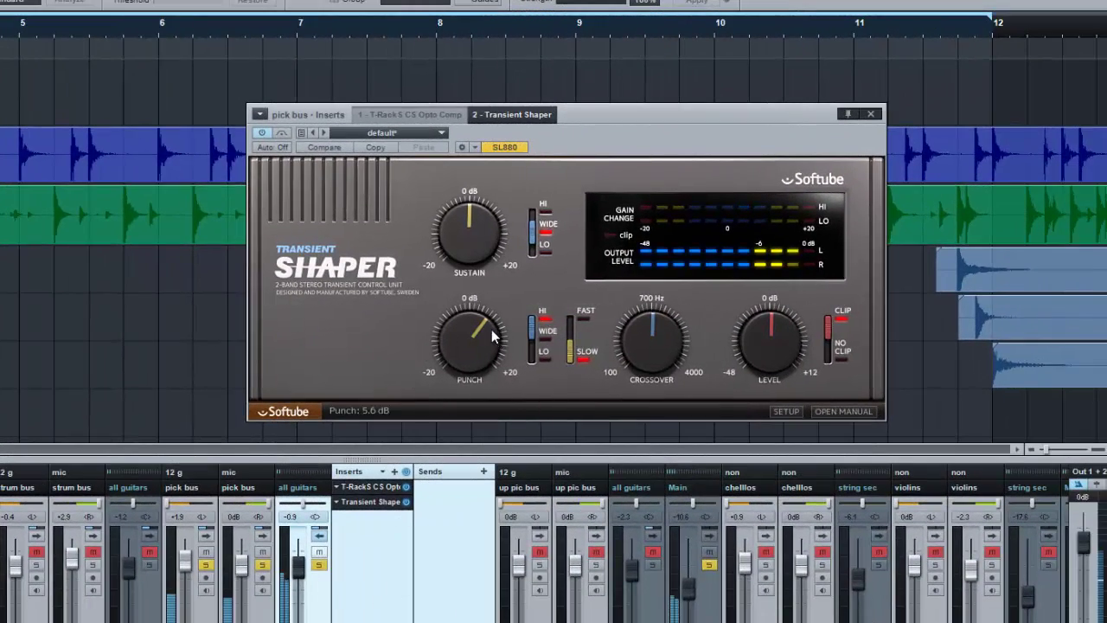
{"action": "left_click_drag", "start_coordinate": [496, 334], "coordinate": [474, 378]}
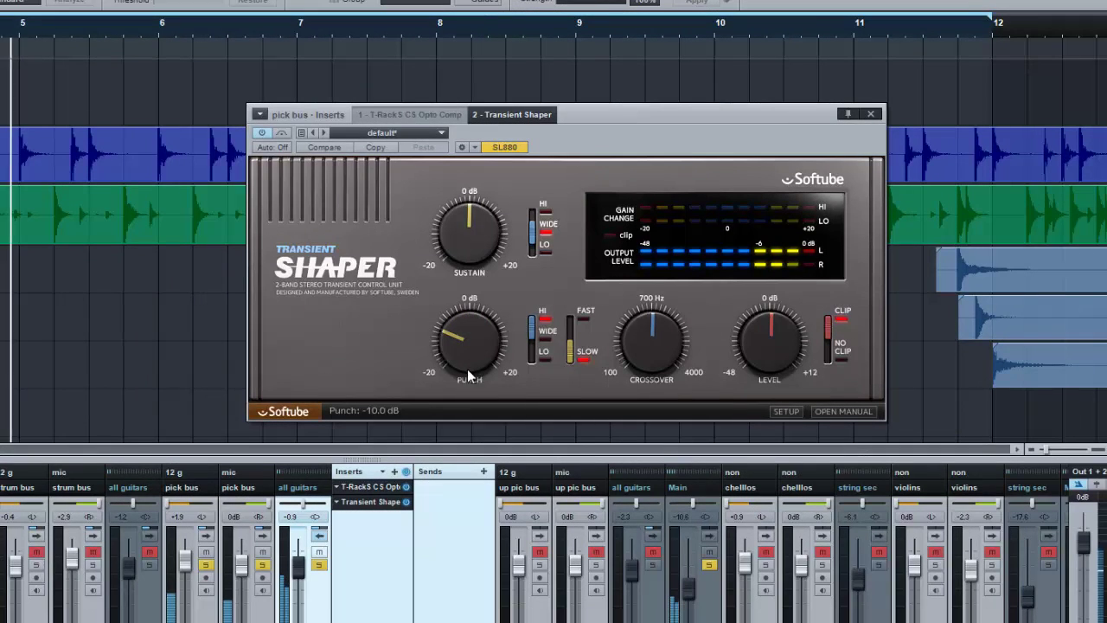
{"action": "left_click", "coordinate": [281, 134]}
{"action": "left_click", "coordinate": [281, 134]}
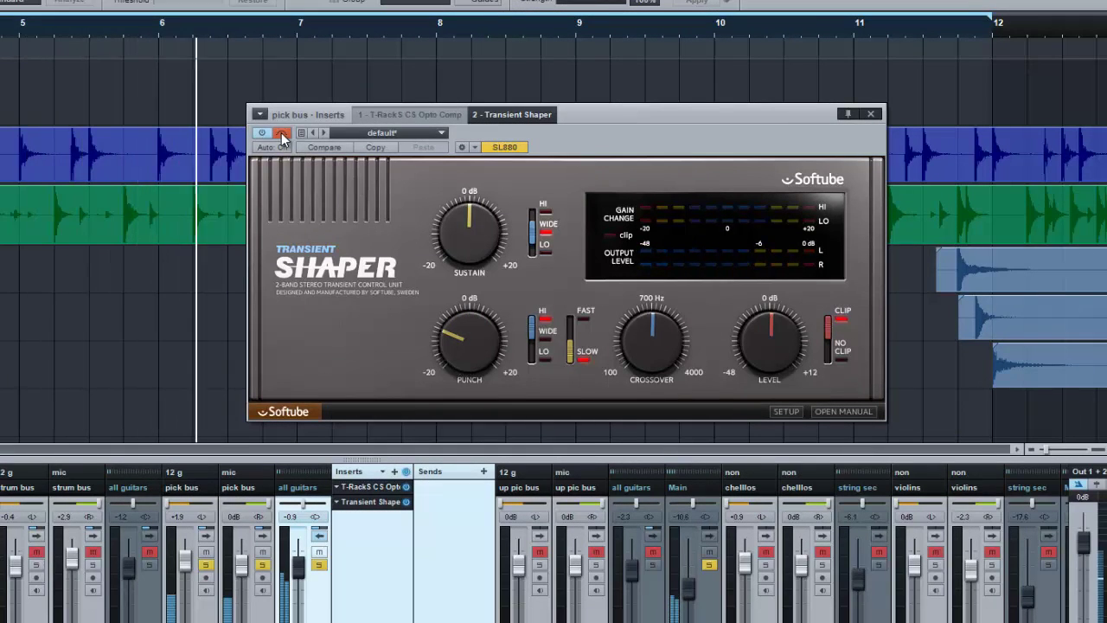
Set the pick bus's Punch to 4.0 dB and collapse the channel's inserts and sends view.
{"action": "mouse_move", "coordinate": [470, 368]}
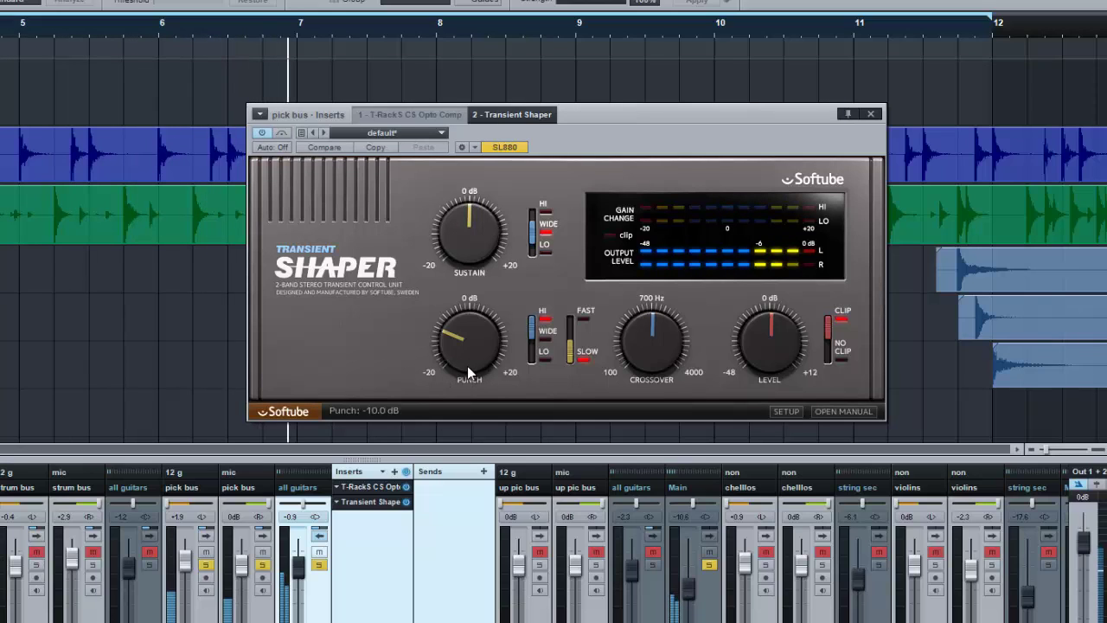
{"action": "left_click_drag", "start_coordinate": [466, 350], "coordinate": [476, 319]}
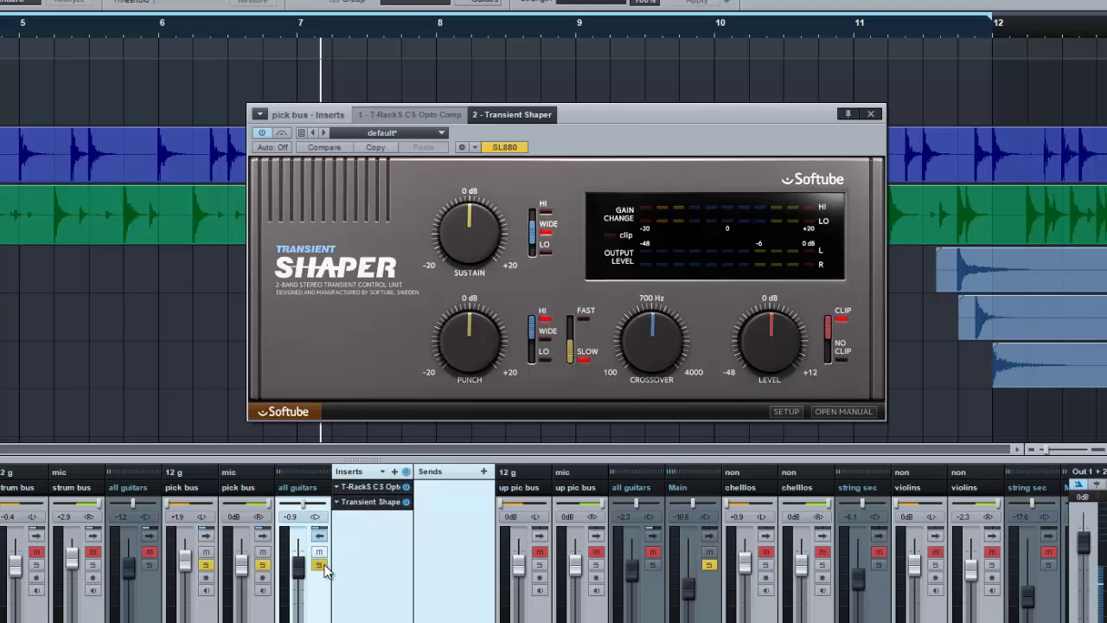
{"action": "left_click_drag", "start_coordinate": [481, 348], "coordinate": [481, 327]}
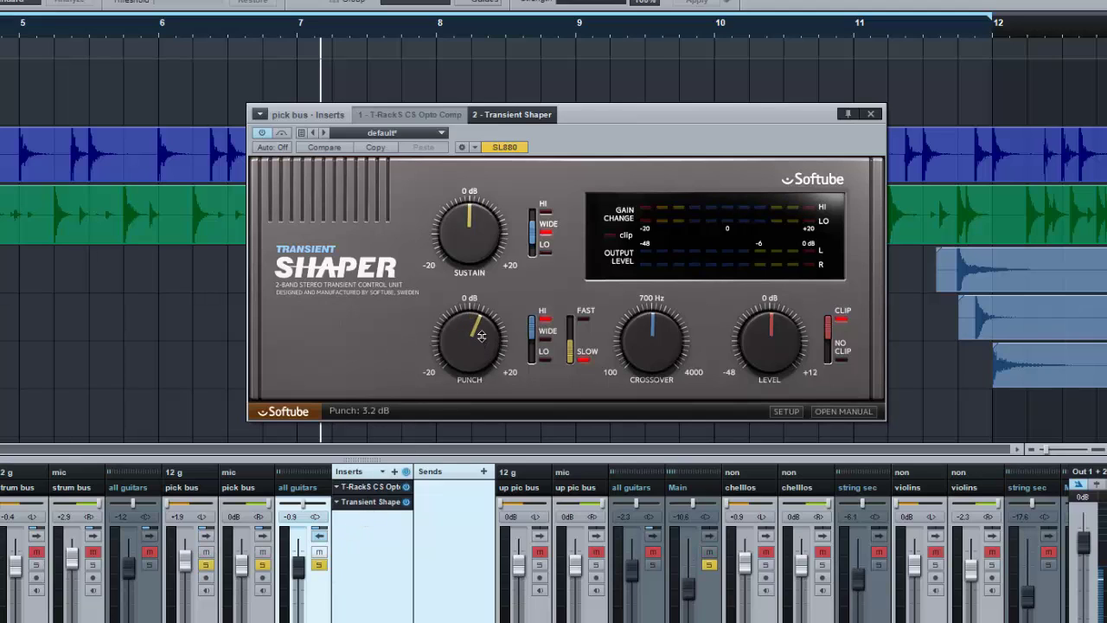
{"action": "left_click", "coordinate": [319, 535]}
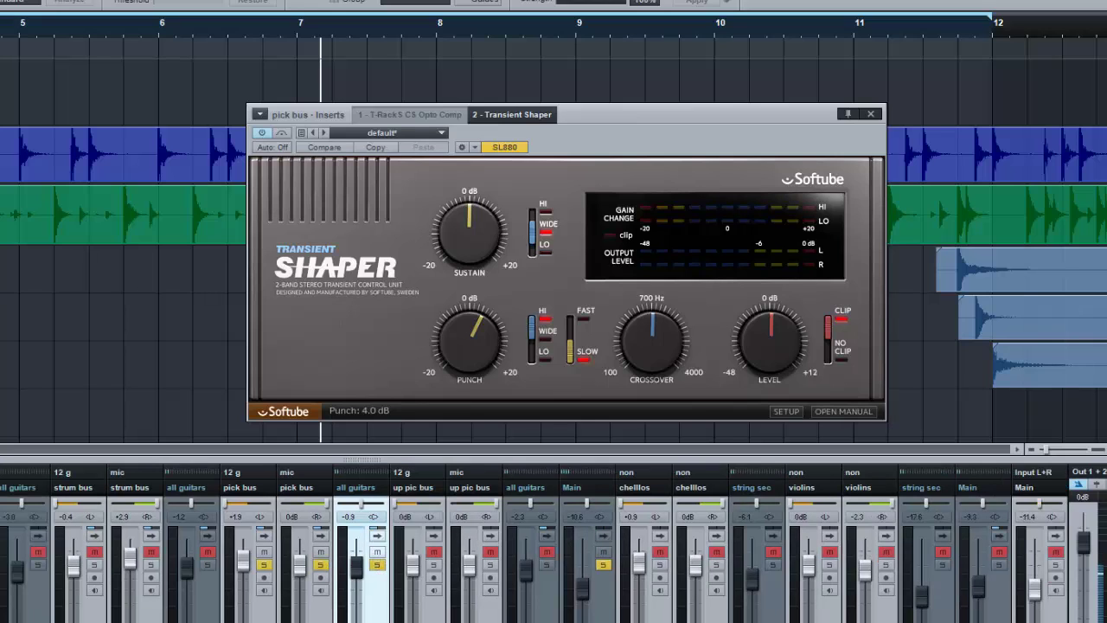
Solo the strum bus instead of the pick bus, and open and activate the strum bus's Transient Shaper.
{"action": "left_click", "coordinate": [208, 537]}
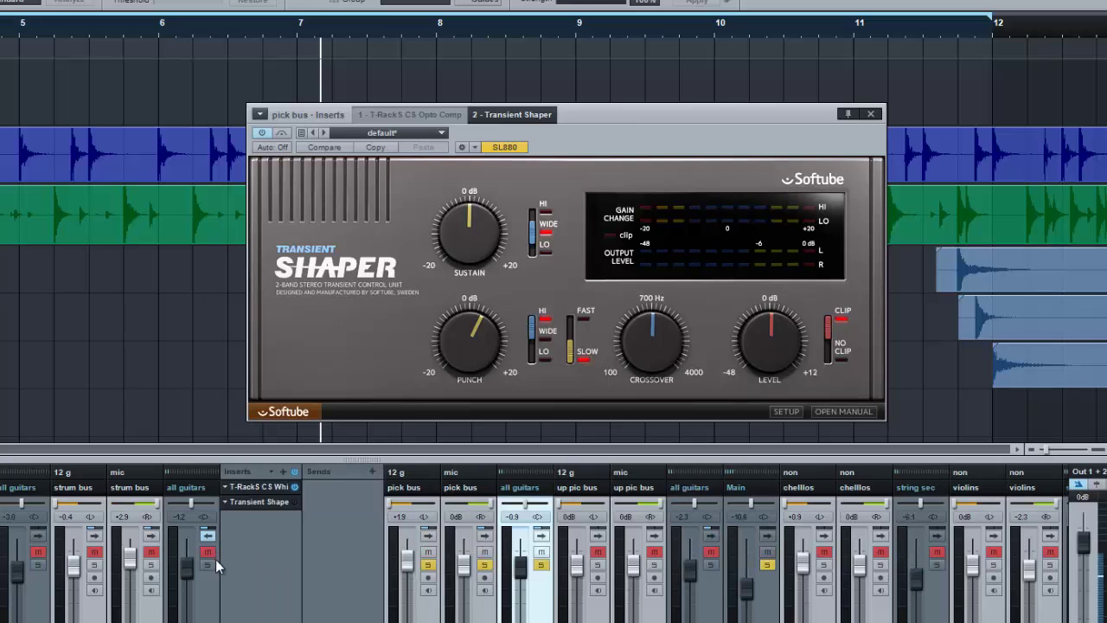
{"action": "left_click", "coordinate": [538, 565]}
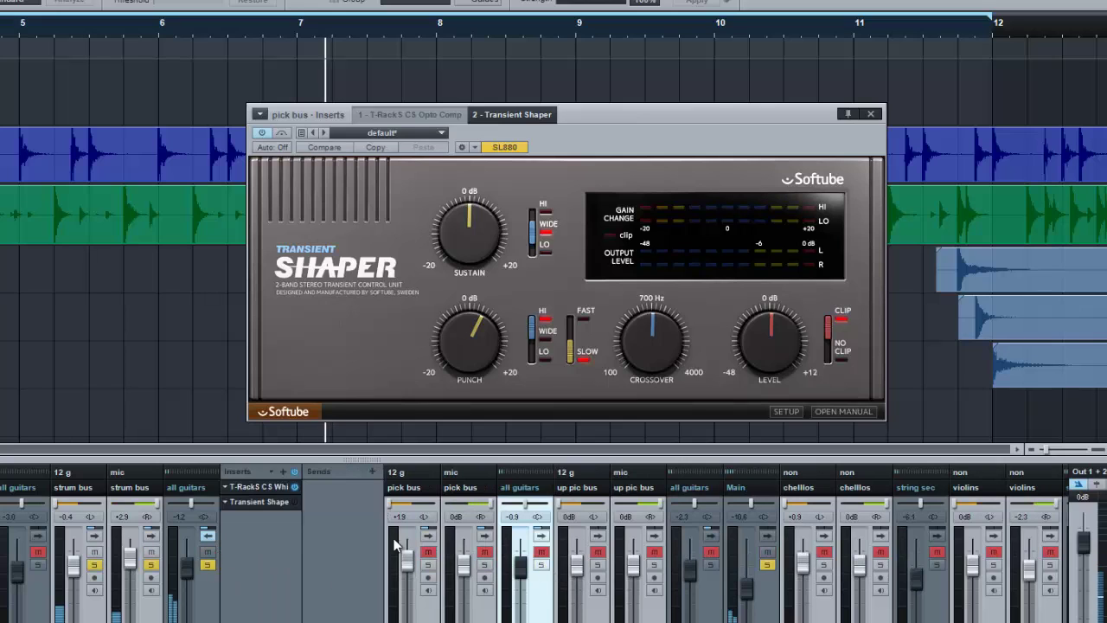
{"action": "left_click", "coordinate": [274, 502]}
{"action": "left_click", "coordinate": [293, 503]}
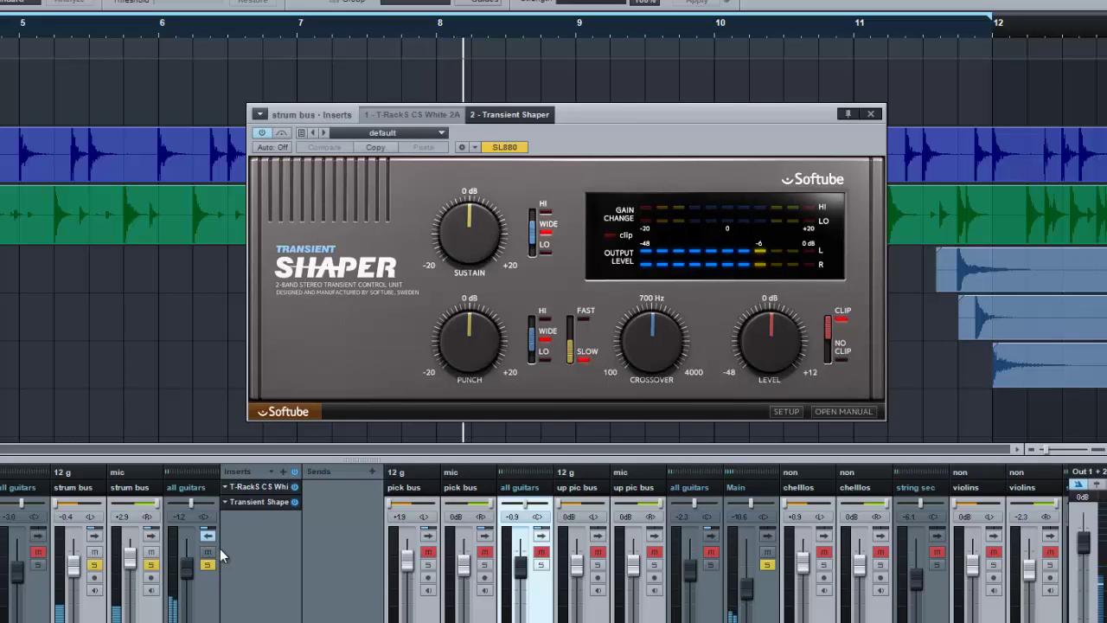
Raise the strum bus fader to +3.7 dB and lower the pick bus fader to -4.0 dB.
{"action": "scroll", "coordinate": [191, 566], "scroll_direction": "down", "scroll_amount": 3}
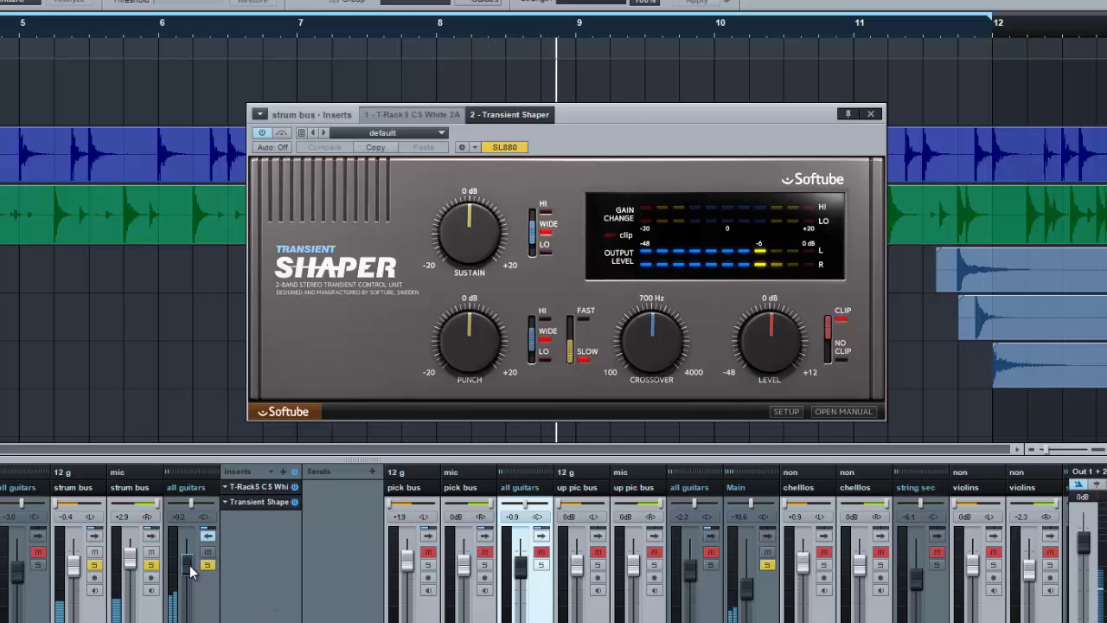
{"action": "scroll", "coordinate": [192, 566], "scroll_direction": "down", "scroll_amount": 2}
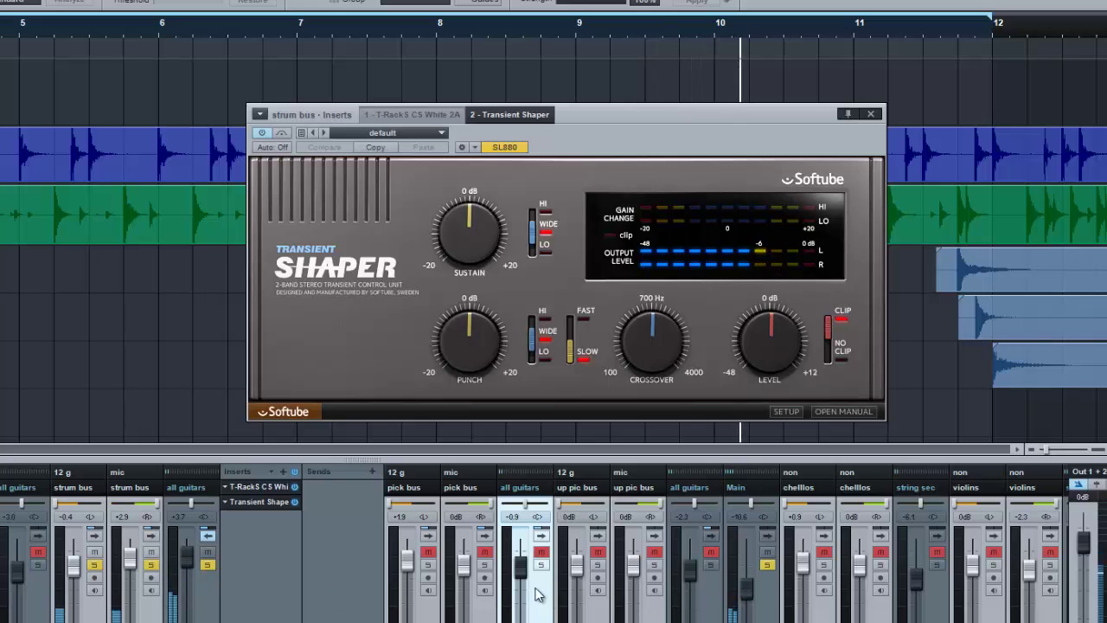
{"action": "scroll", "coordinate": [521, 578], "scroll_direction": "down", "scroll_amount": 4}
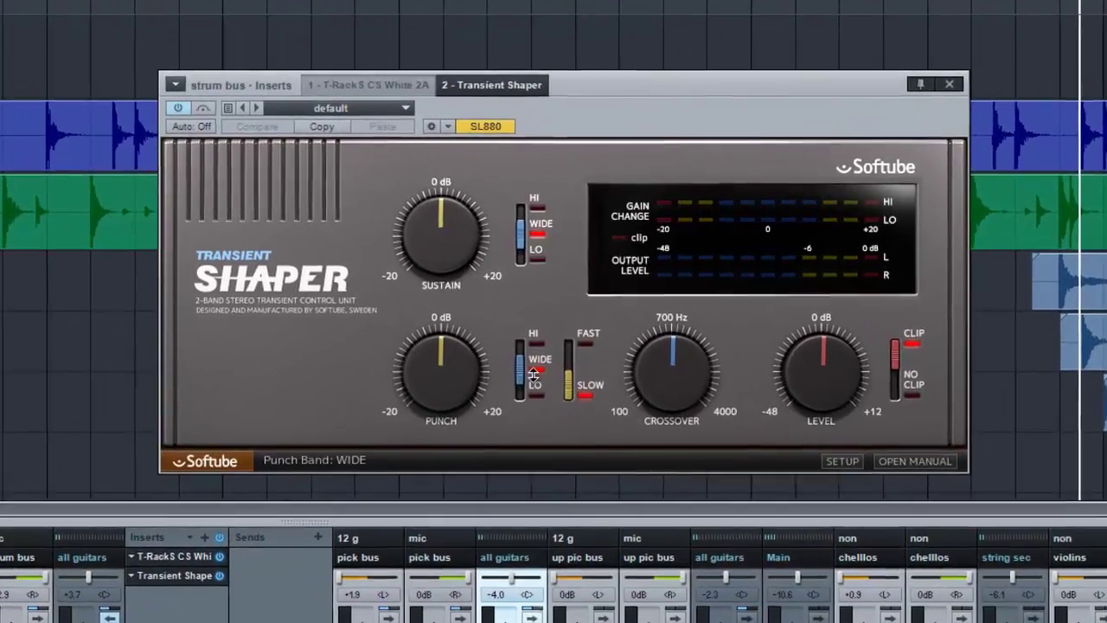
Set the strum bus's Punch band to HI and its Punch to 10.8 dB during playback.
{"action": "left_click", "coordinate": [522, 344]}
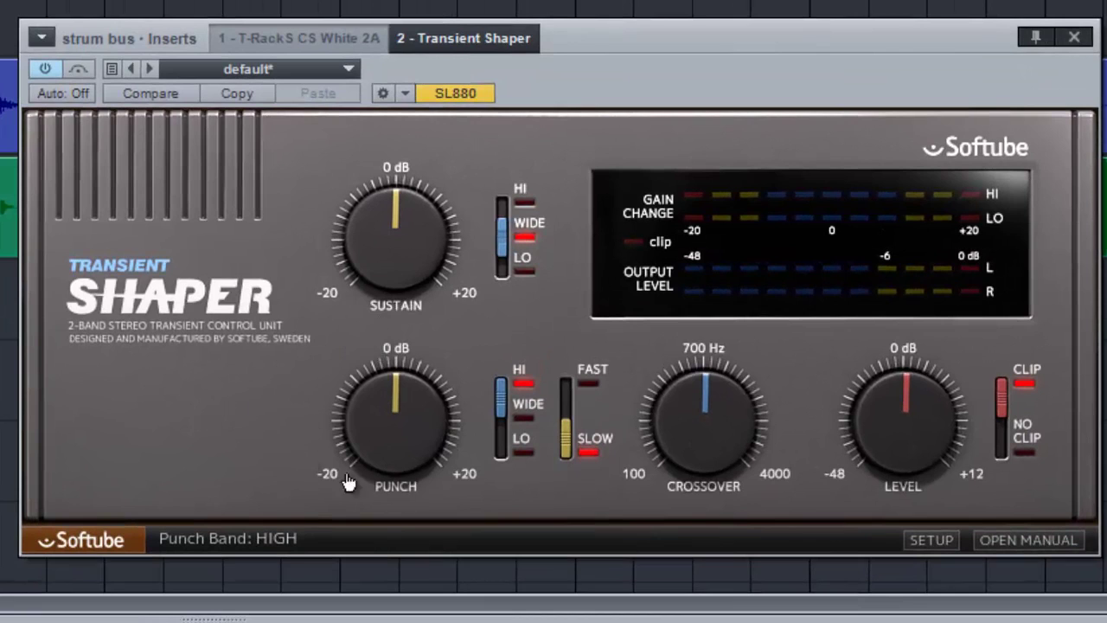
{"action": "key", "text": "space"}
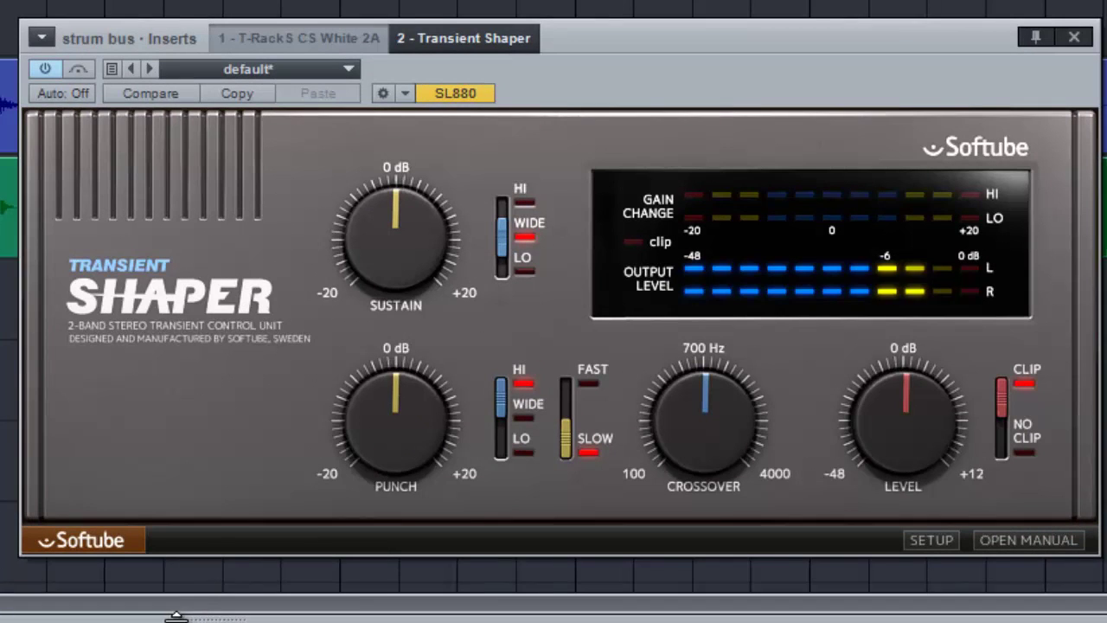
{"action": "left_click_drag", "start_coordinate": [388, 459], "coordinate": [390, 421]}
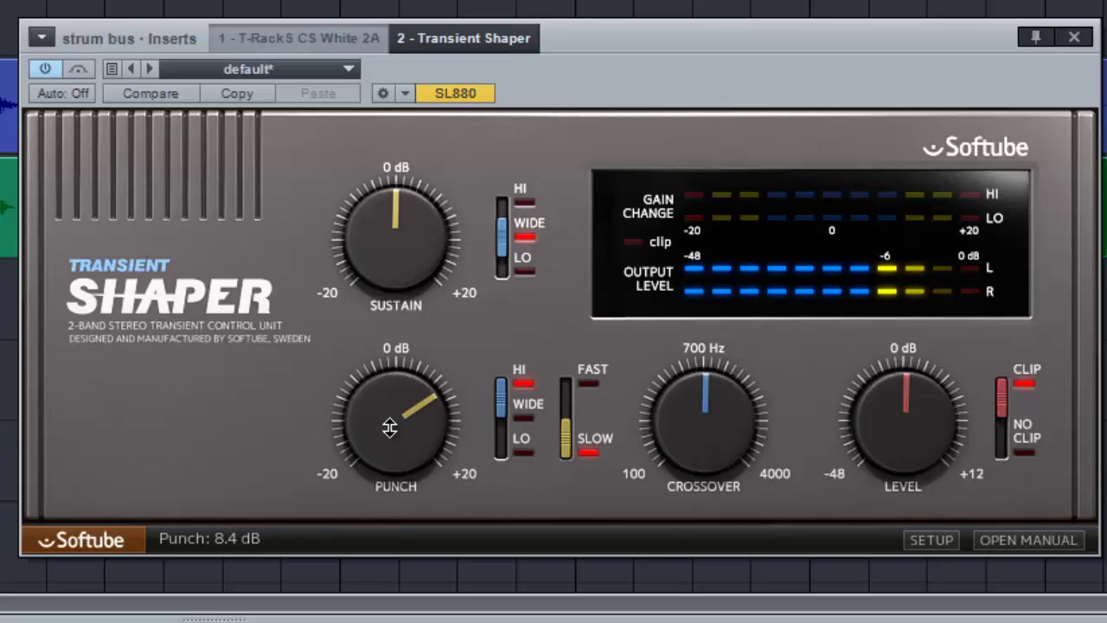
{"action": "left_click_drag", "start_coordinate": [389, 427], "coordinate": [384, 395]}
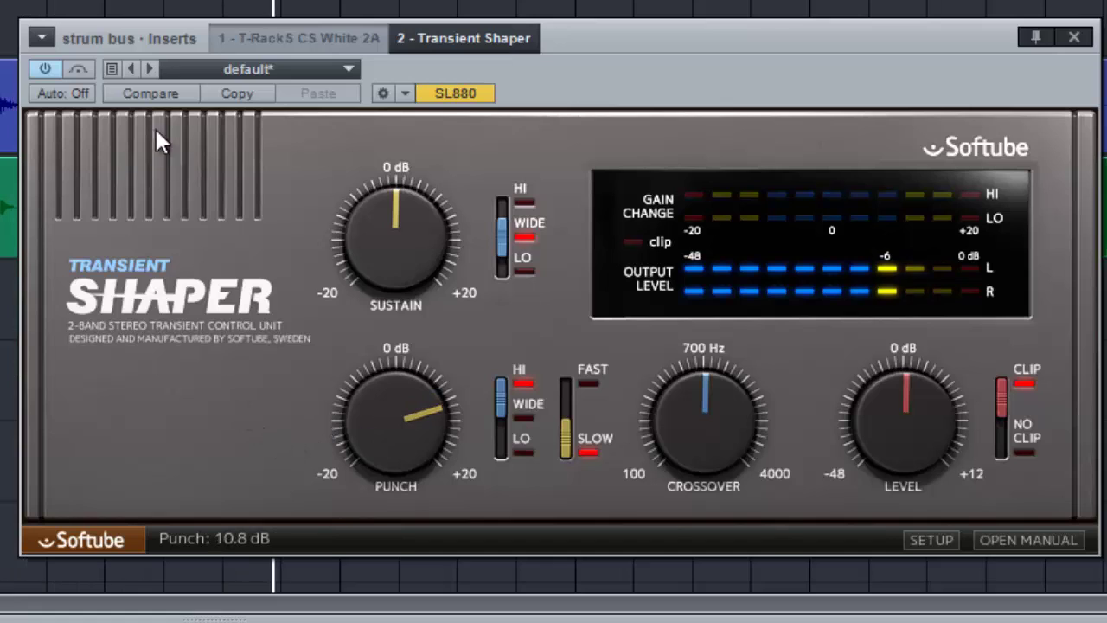
Compare the strum bus during playback with its Transient Shaper bypassed and active.
{"action": "left_click", "coordinate": [83, 68]}
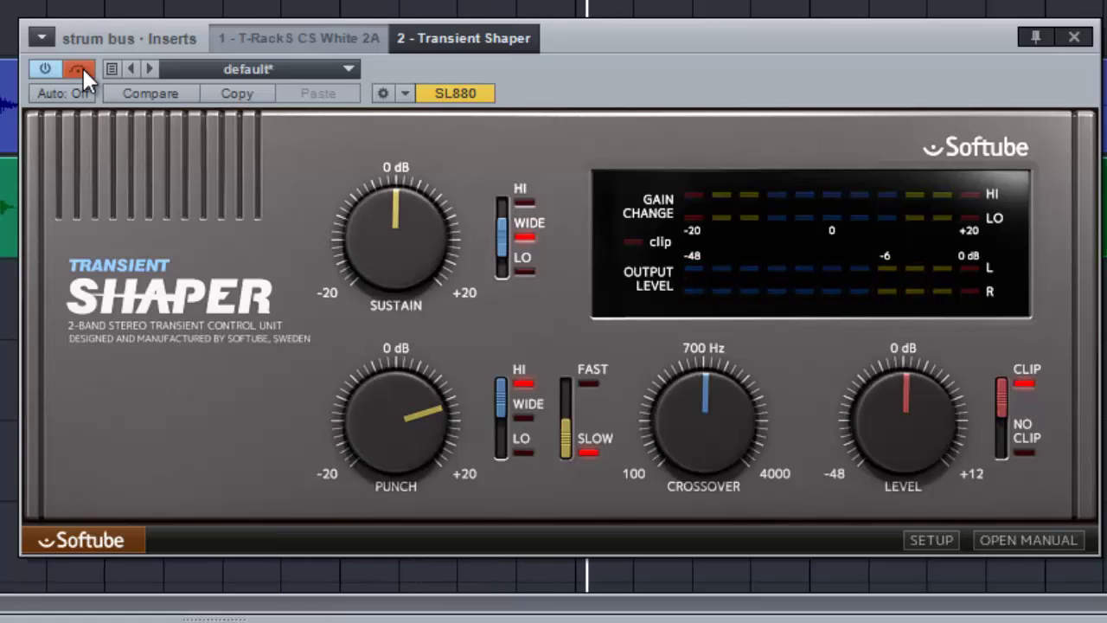
{"action": "left_click", "coordinate": [83, 68]}
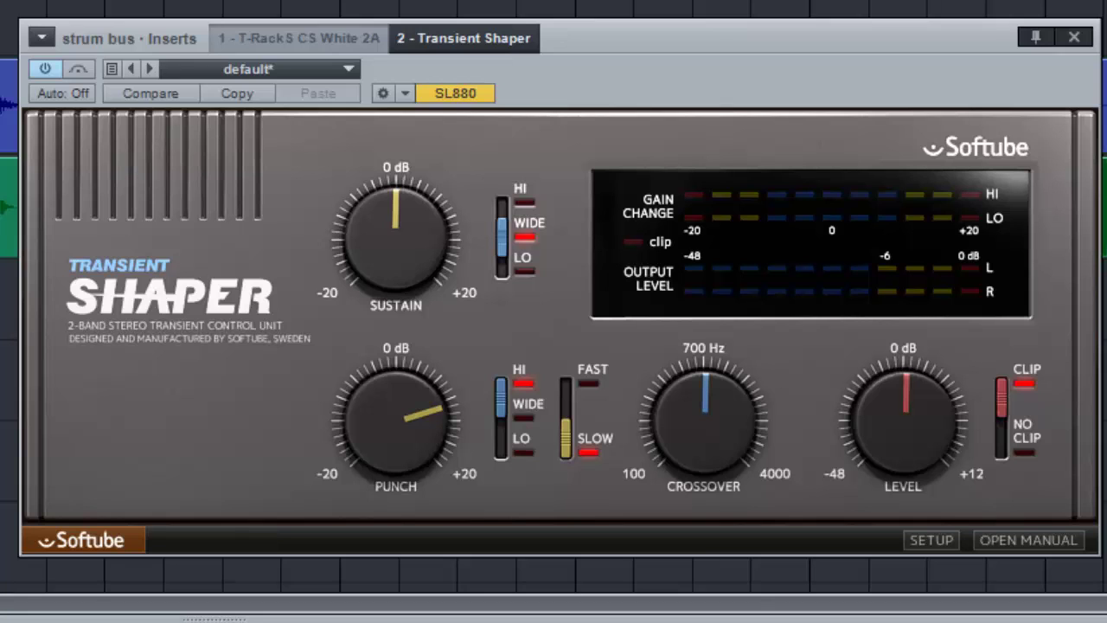
{"action": "key", "text": "space"}
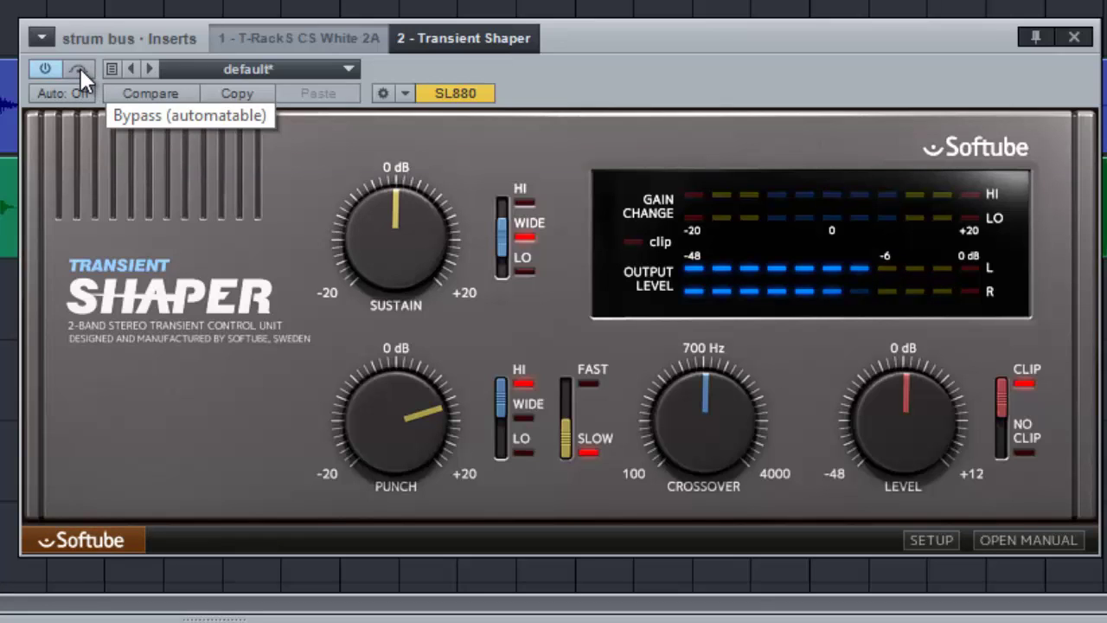
{"action": "left_click", "coordinate": [80, 69]}
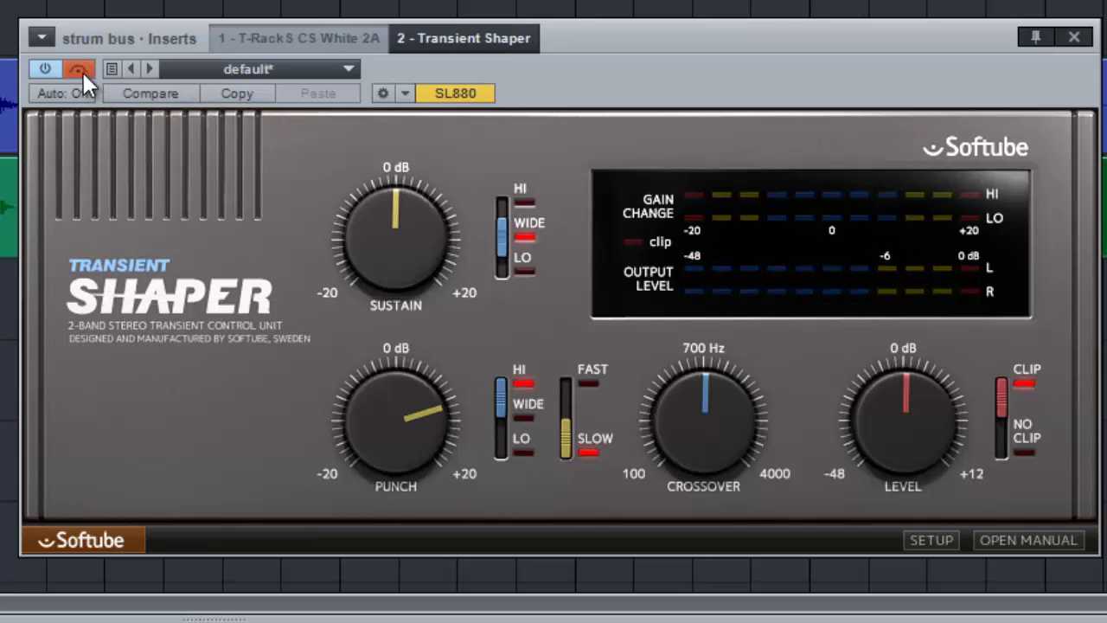
{"action": "left_click", "coordinate": [78, 66]}
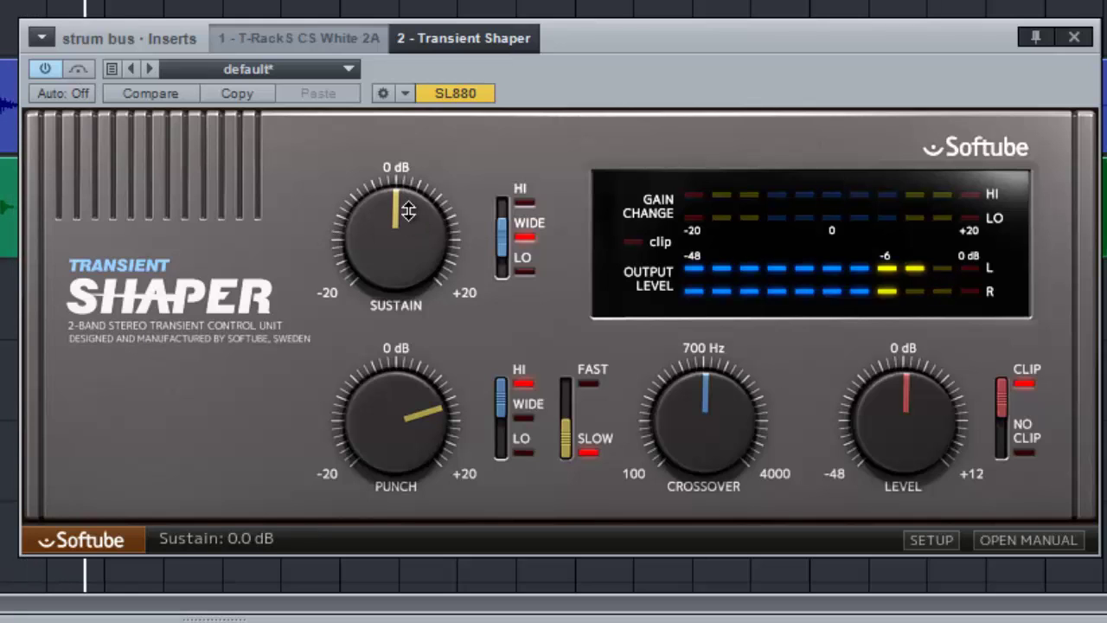
Try the strum bus's Sustain at 12.0 dB, settle it at -1.6 dB, and compare the shaper bypassed and active.
{"action": "left_click_drag", "start_coordinate": [403, 251], "coordinate": [403, 173]}
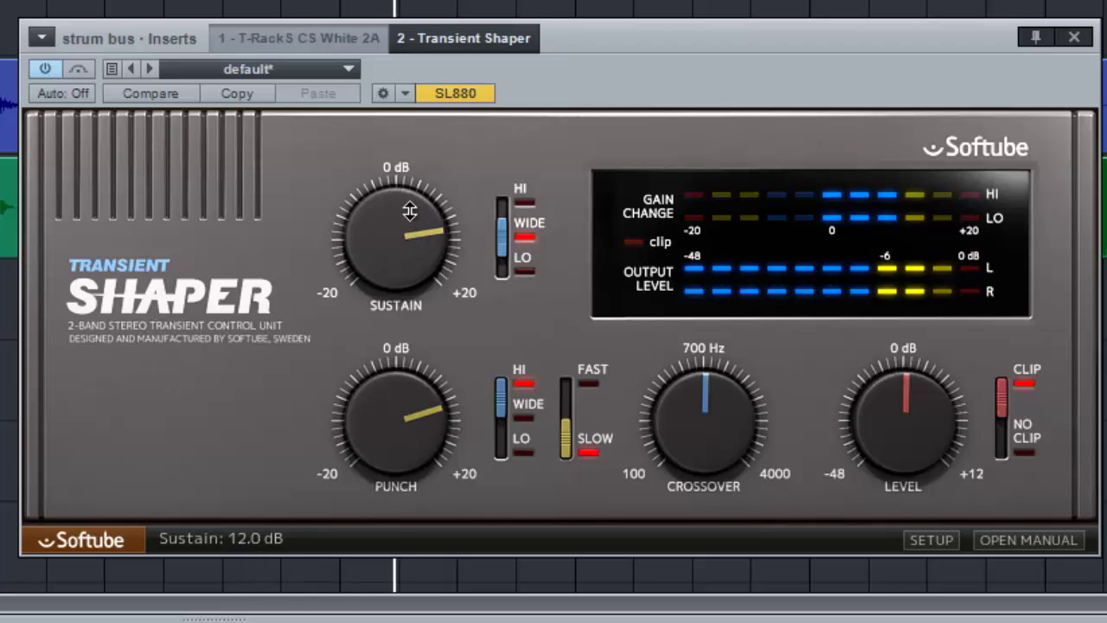
{"action": "left_click_drag", "start_coordinate": [372, 245], "coordinate": [404, 378]}
{"action": "left_click_drag", "start_coordinate": [387, 256], "coordinate": [382, 233]}
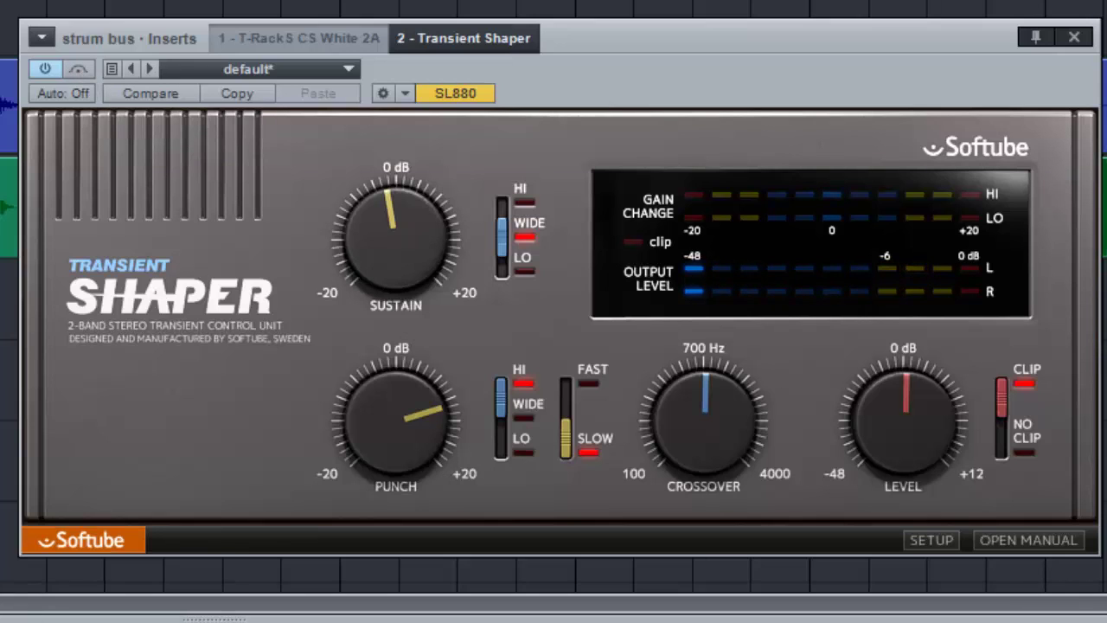
{"action": "mouse_move", "coordinate": [368, 263]}
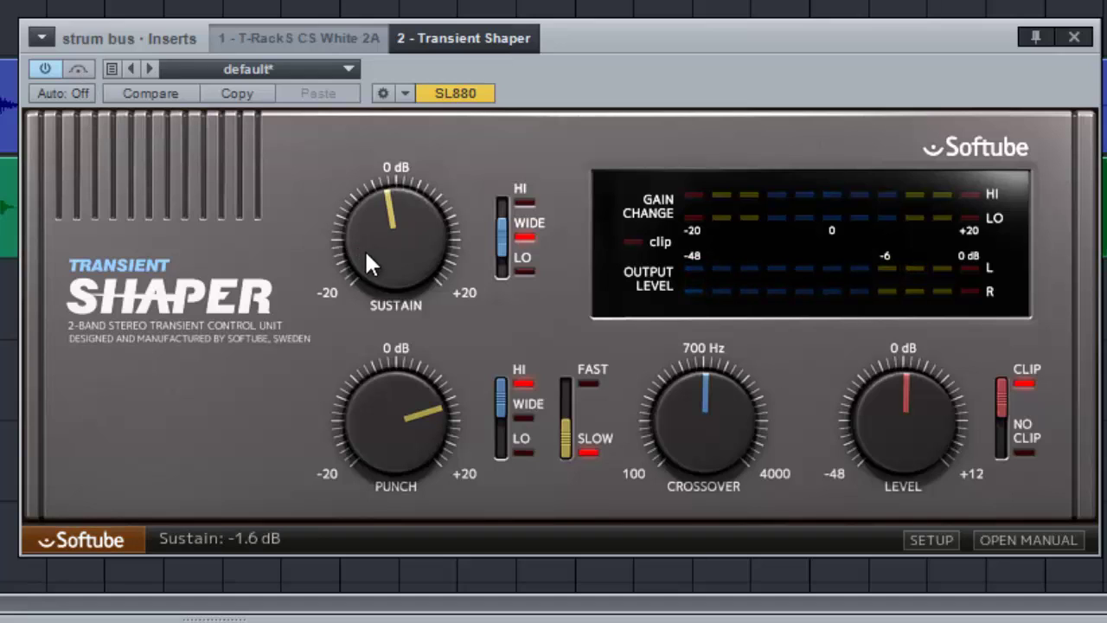
{"action": "left_click_drag", "start_coordinate": [387, 243], "coordinate": [388, 246]}
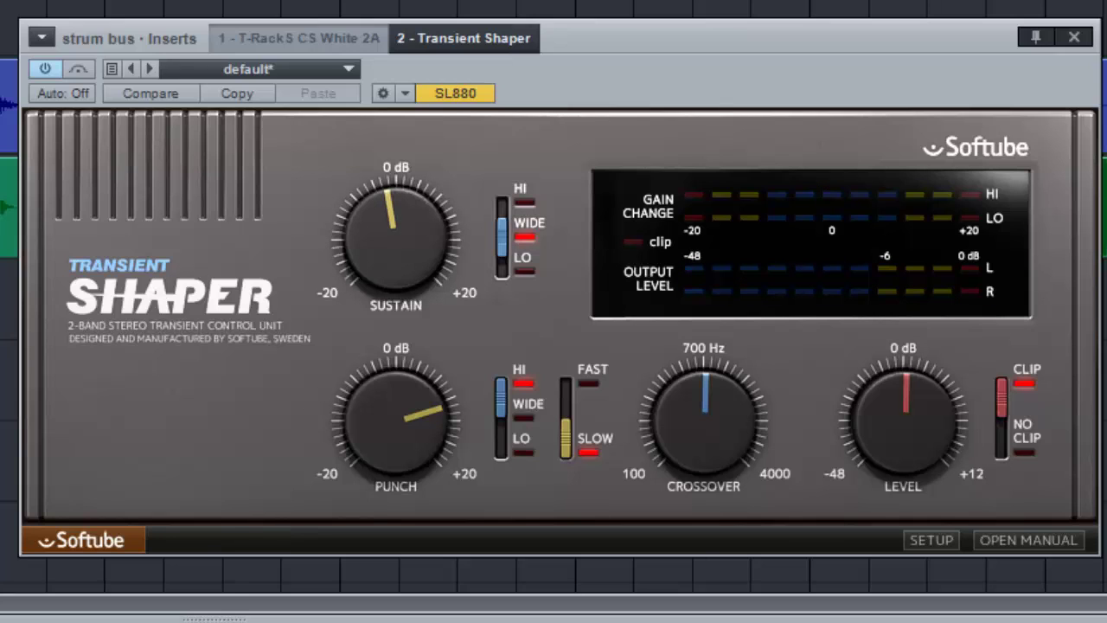
{"action": "left_click", "coordinate": [78, 69]}
{"action": "left_click", "coordinate": [76, 70]}
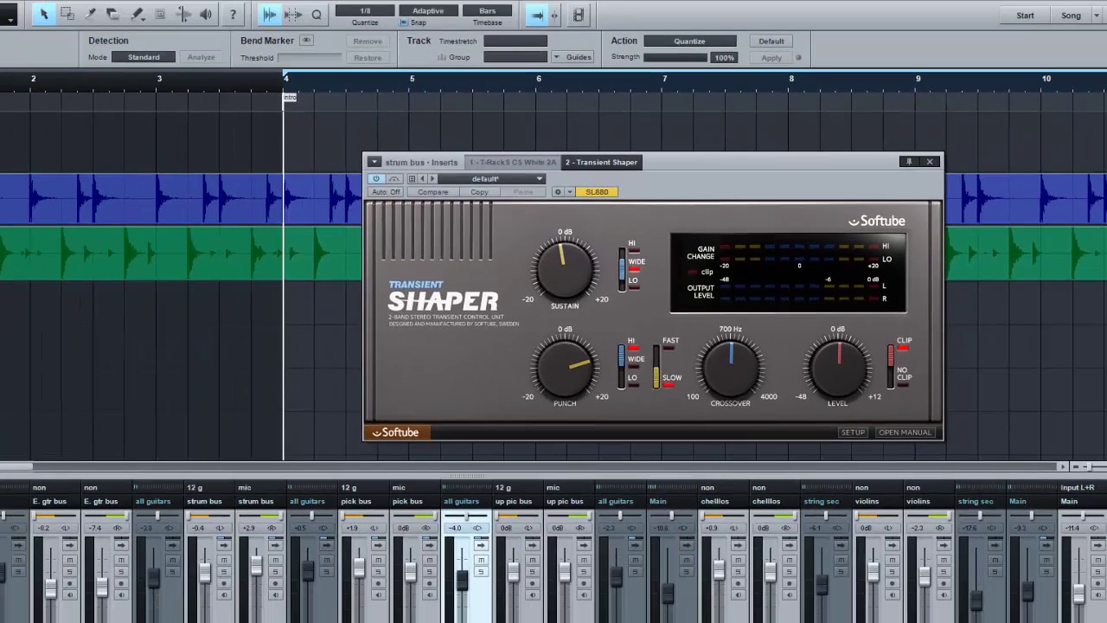
Expand the Bass 2 channel's inserts in the mixer, and open and activate its Transient Shaper.
{"action": "scroll", "coordinate": [294, 566], "scroll_direction": "left", "scroll_amount": 3}
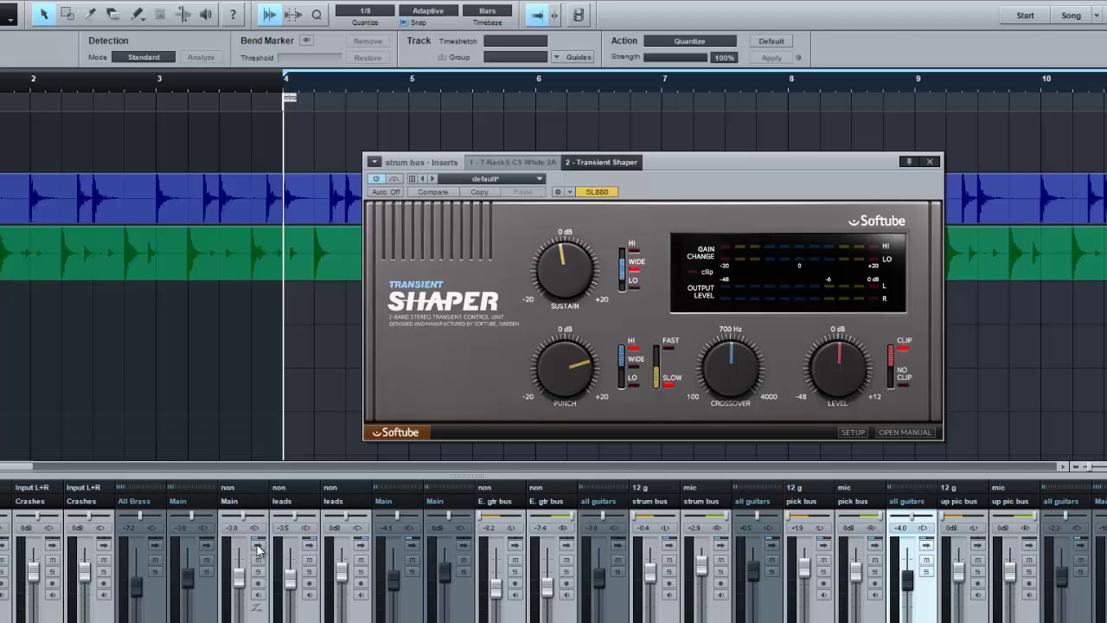
{"action": "left_click", "coordinate": [258, 545]}
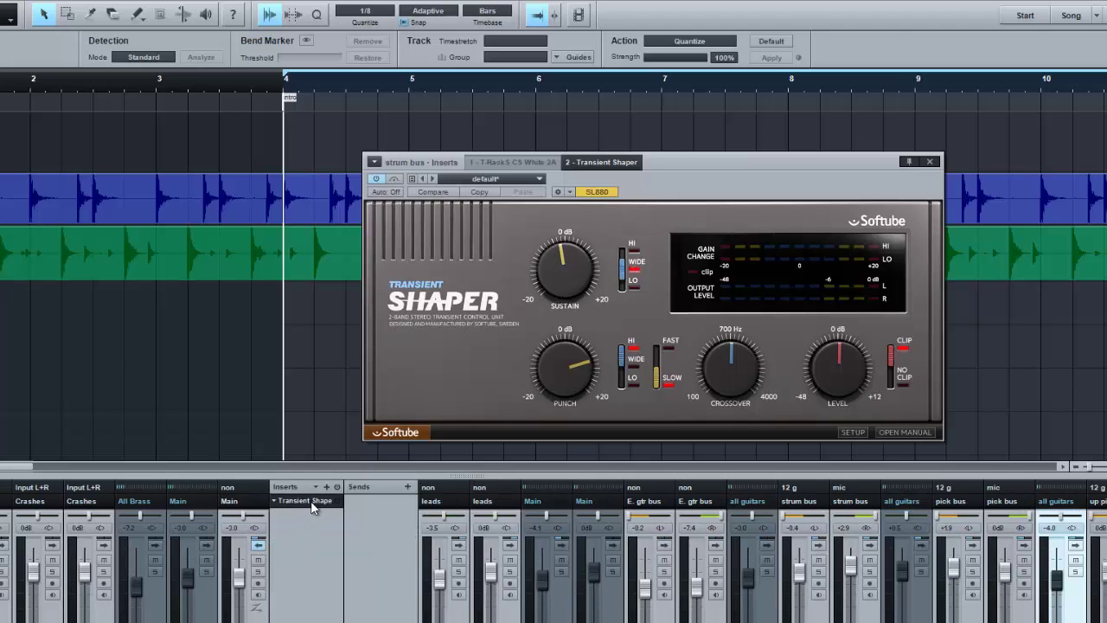
{"action": "left_click", "coordinate": [310, 500]}
{"action": "left_click", "coordinate": [337, 501]}
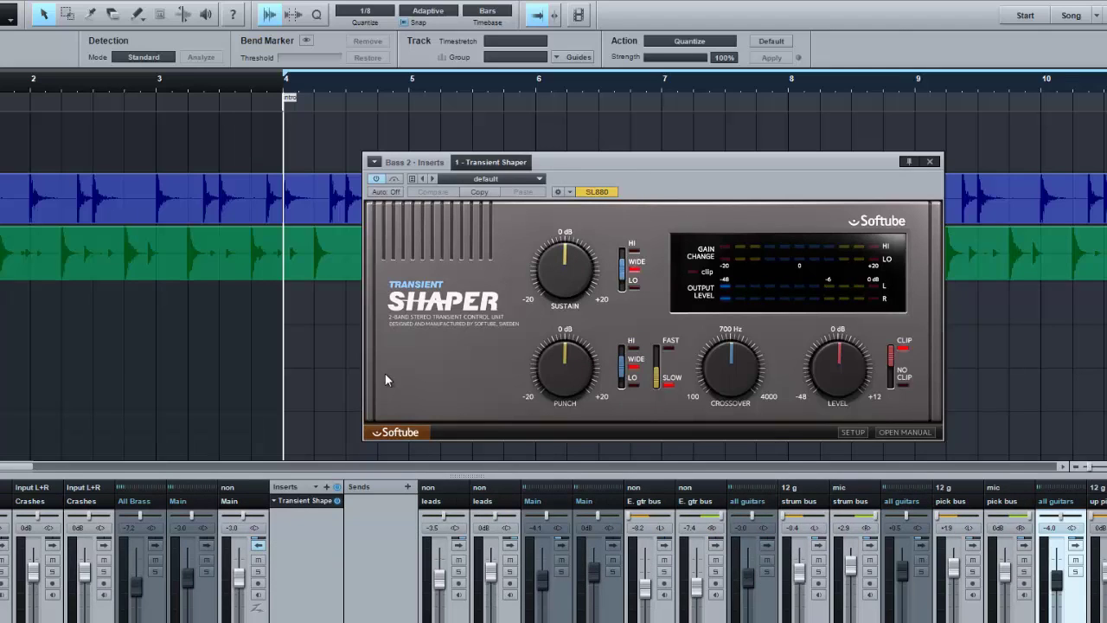
Audition the Bass 2 channel through its Transient Shaper at the default settings.
{"action": "left_click_drag", "start_coordinate": [719, 198], "coordinate": [636, 211]}
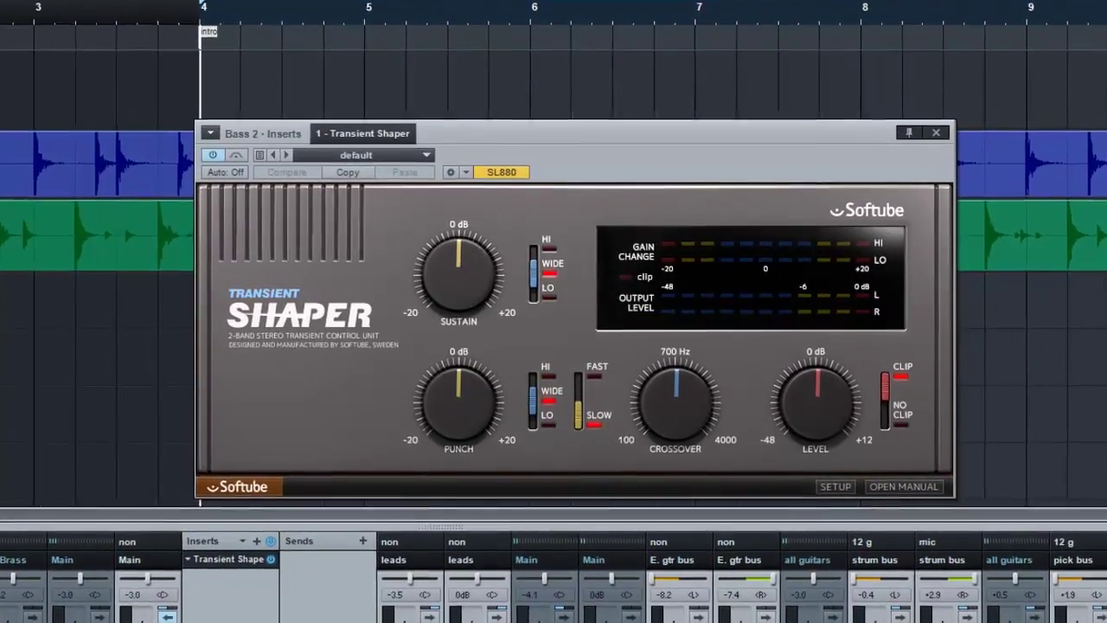
{"action": "key", "text": "space"}
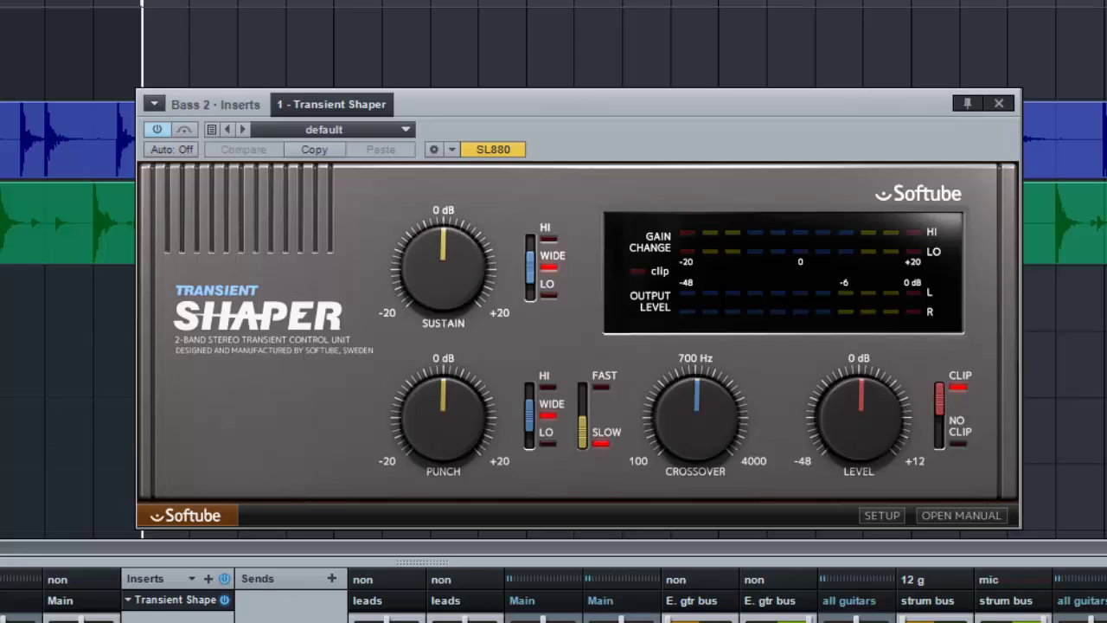
{"action": "key", "text": "space"}
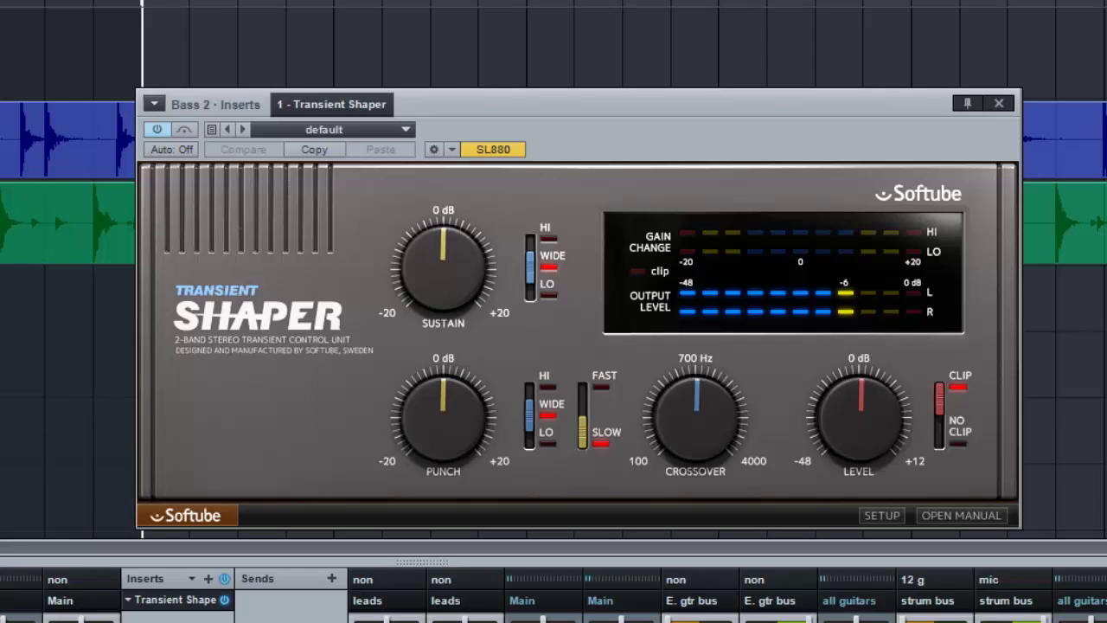
{"action": "key", "text": "space"}
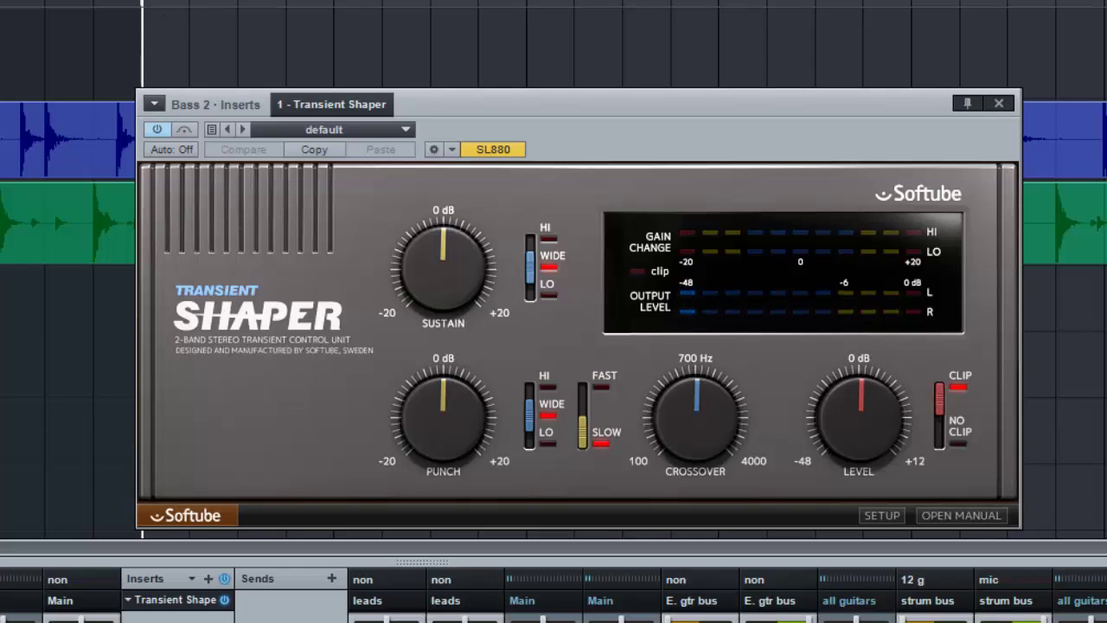
Set the bass shaper's Punch band to HI and Sustain band to LO, raise Punch, and lower Sustain to -5.8 dB.
{"action": "mouse_move", "coordinate": [443, 252]}
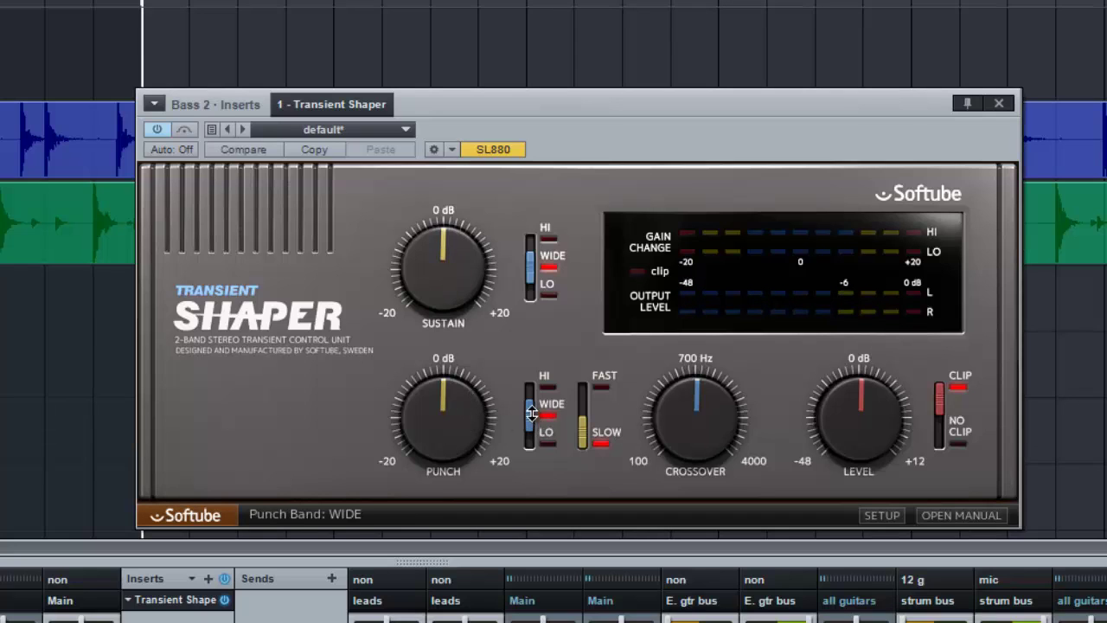
{"action": "left_click_drag", "start_coordinate": [532, 415], "coordinate": [531, 391]}
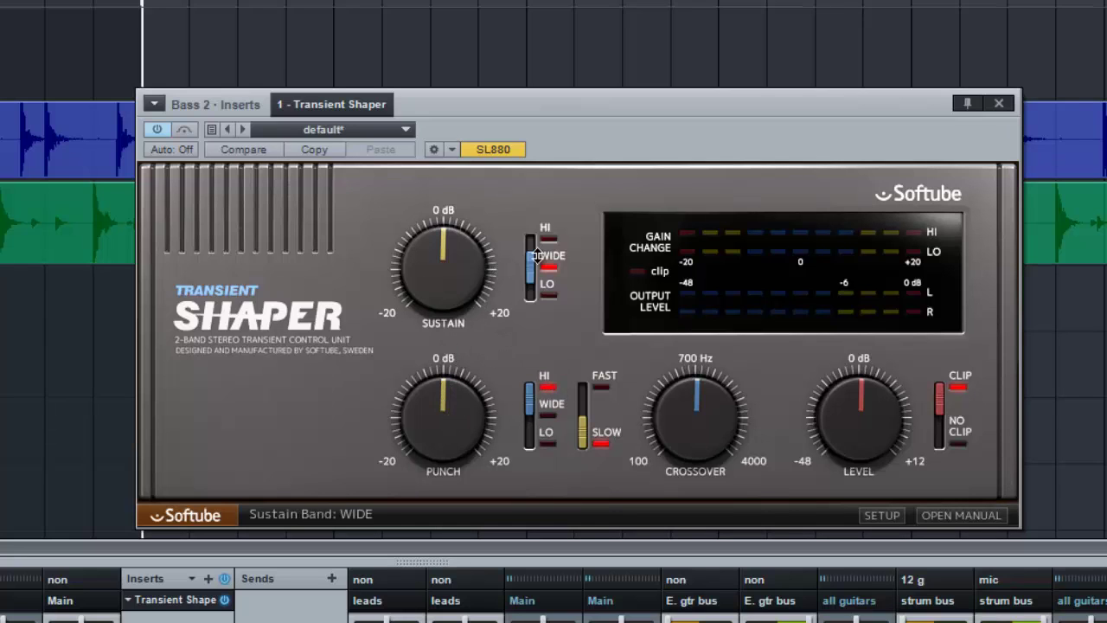
{"action": "left_click_drag", "start_coordinate": [531, 262], "coordinate": [530, 292]}
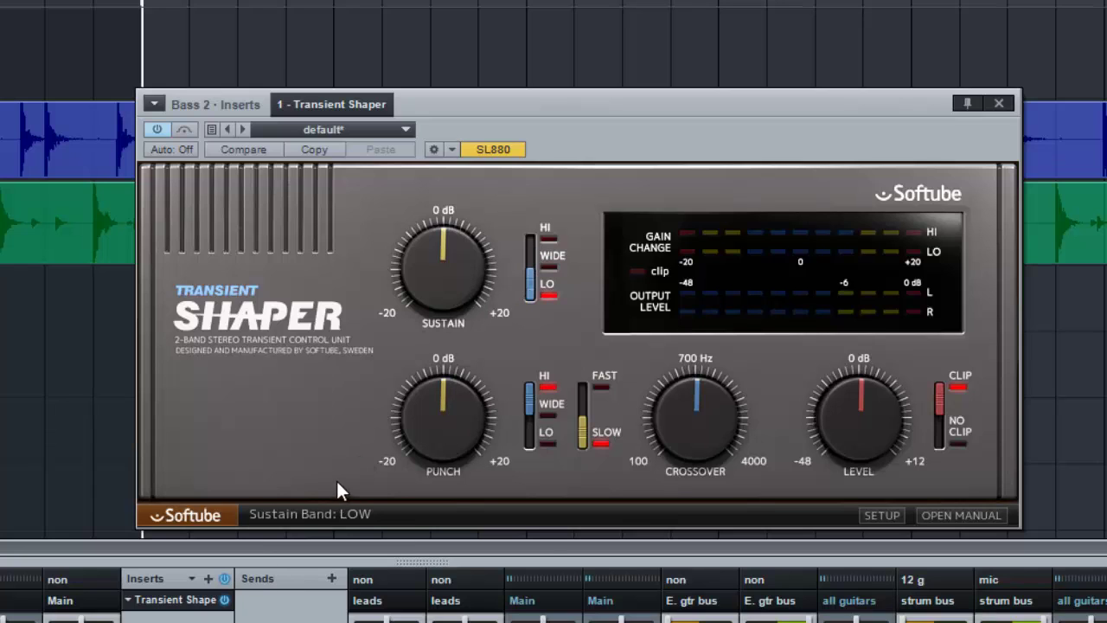
{"action": "left_click_drag", "start_coordinate": [440, 442], "coordinate": [448, 416]}
{"action": "left_click_drag", "start_coordinate": [456, 257], "coordinate": [456, 277]}
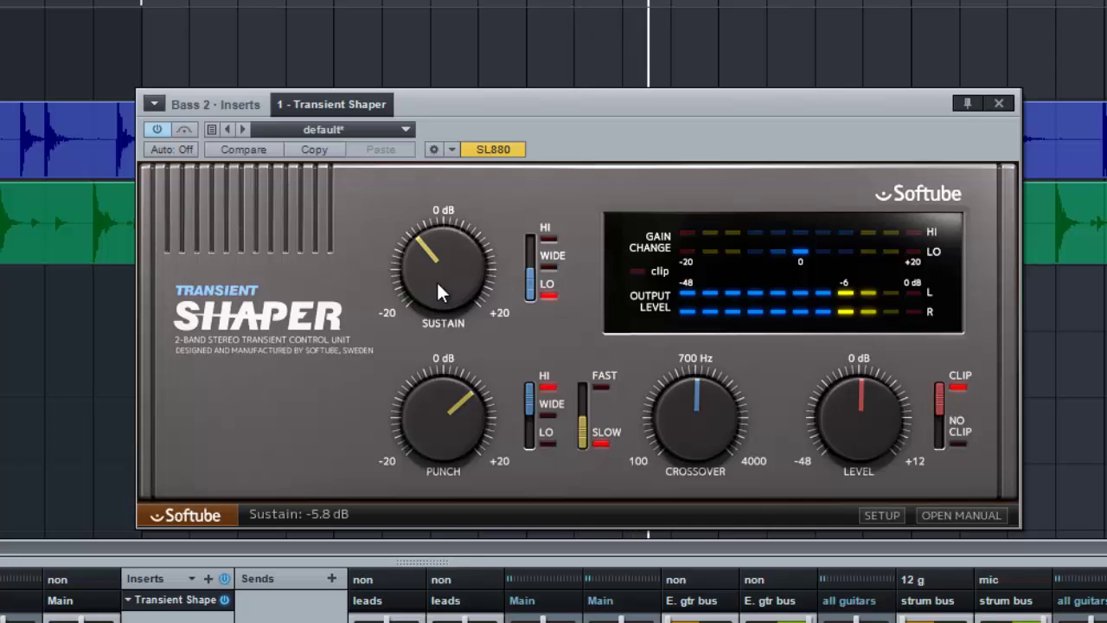
Compare the bass during playback with its Transient Shaper bypassed and active.
{"action": "left_click", "coordinate": [184, 129]}
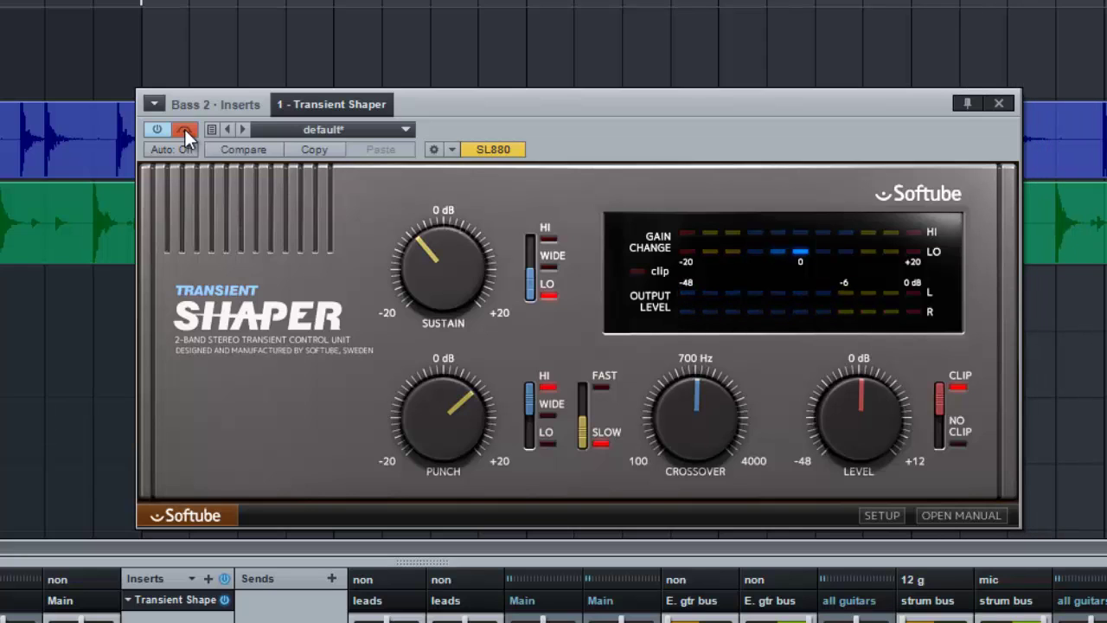
{"action": "left_click", "coordinate": [184, 129]}
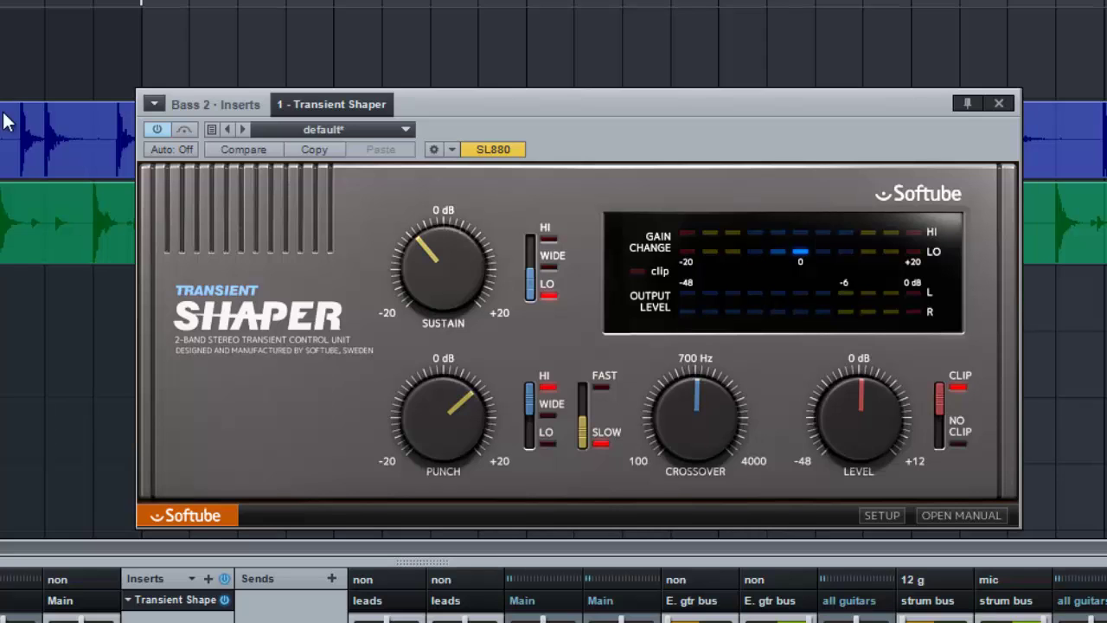
{"action": "left_click", "coordinate": [185, 129]}
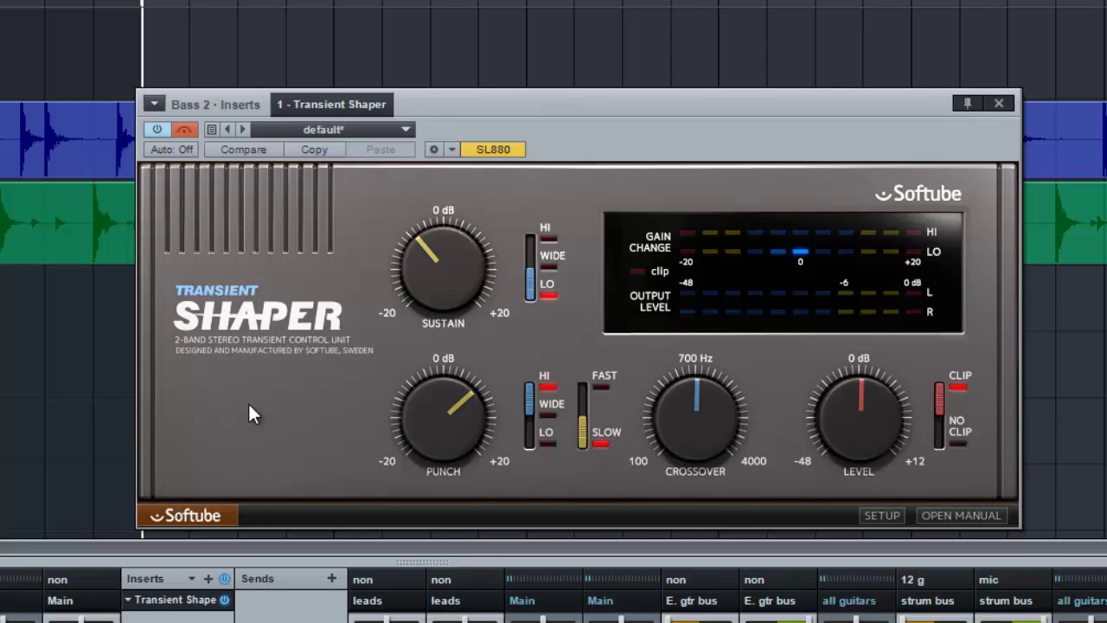
{"action": "left_click", "coordinate": [184, 129]}
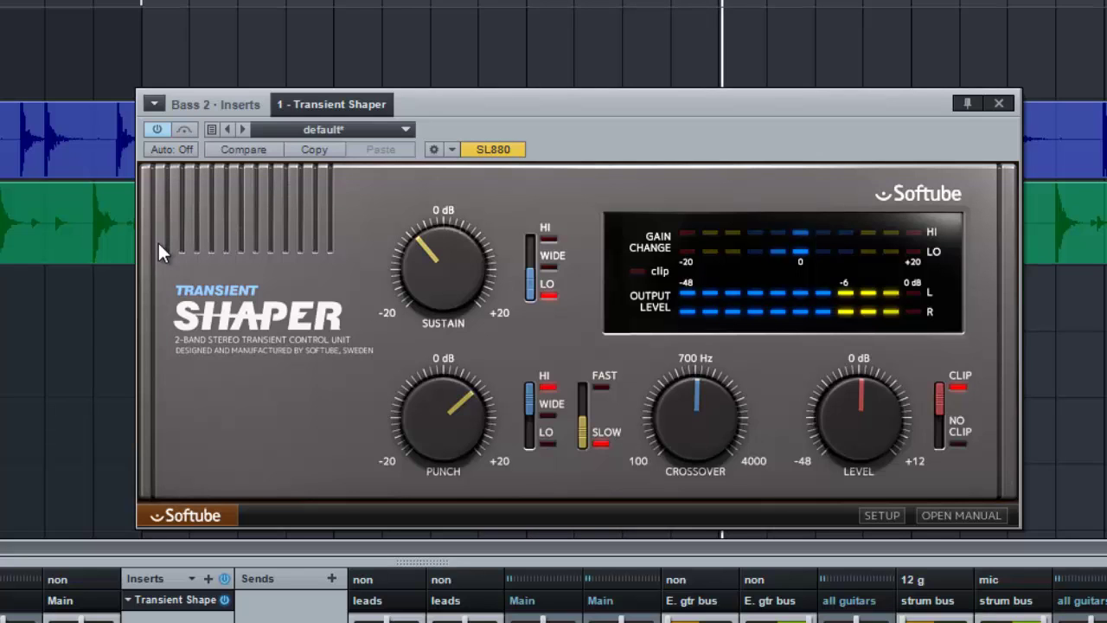
Set the bass shaper's Sustain to 3.2 dB and raise its Punch further.
{"action": "mouse_move", "coordinate": [438, 295]}
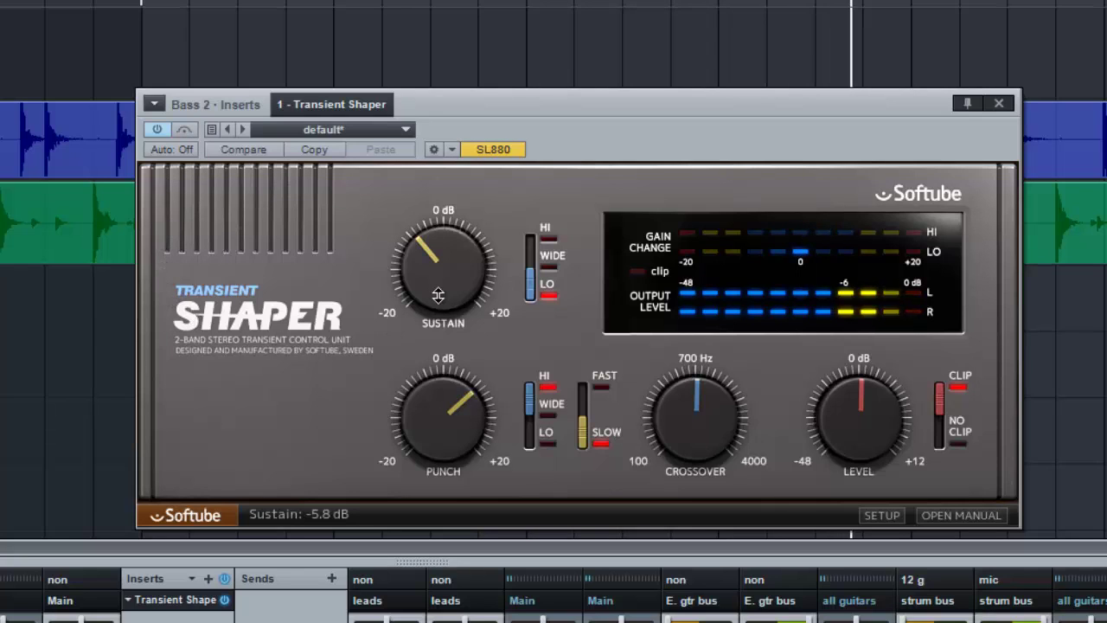
{"action": "left_click_drag", "start_coordinate": [438, 295], "coordinate": [441, 244]}
{"action": "mouse_move", "coordinate": [439, 424]}
{"action": "left_mouse_down"}
{"action": "mouse_move", "coordinate": [439, 407]}
{"action": "mouse_move", "coordinate": [444, 420]}
{"action": "left_mouse_up"}
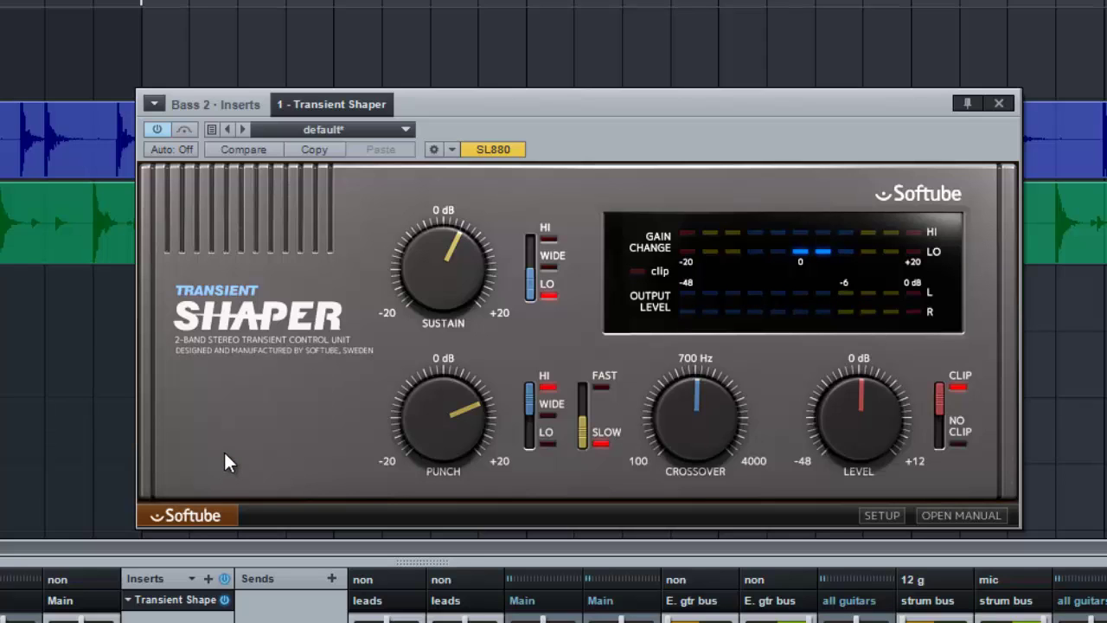
{"action": "mouse_move", "coordinate": [443, 259]}
{"action": "left_mouse_down"}
{"action": "mouse_move", "coordinate": [432, 275]}
{"action": "mouse_move", "coordinate": [441, 266]}
{"action": "left_mouse_up"}
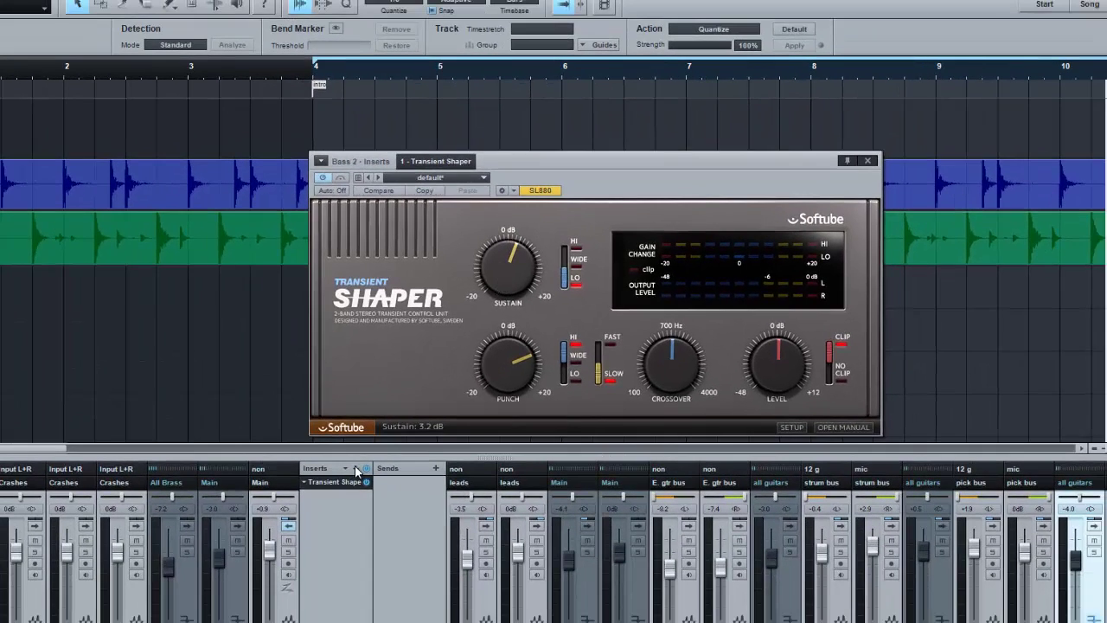
Close the bass shaper and collapse its inserts, and open the Transient Shaper on the string section channel routed to Main.
{"action": "left_click", "coordinate": [352, 483]}
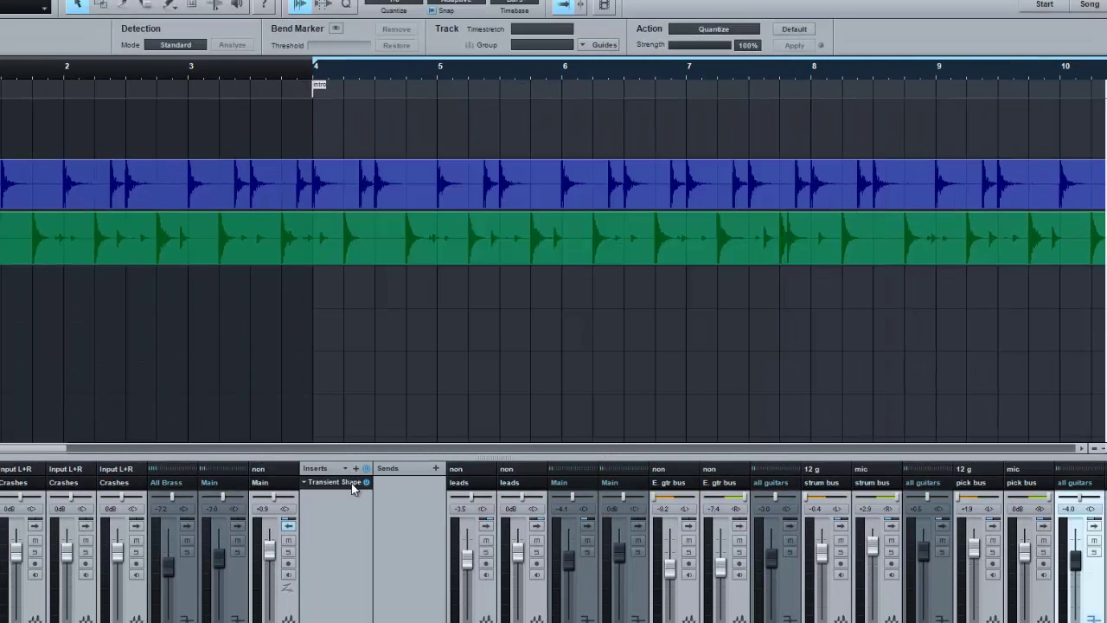
{"action": "left_click", "coordinate": [289, 527]}
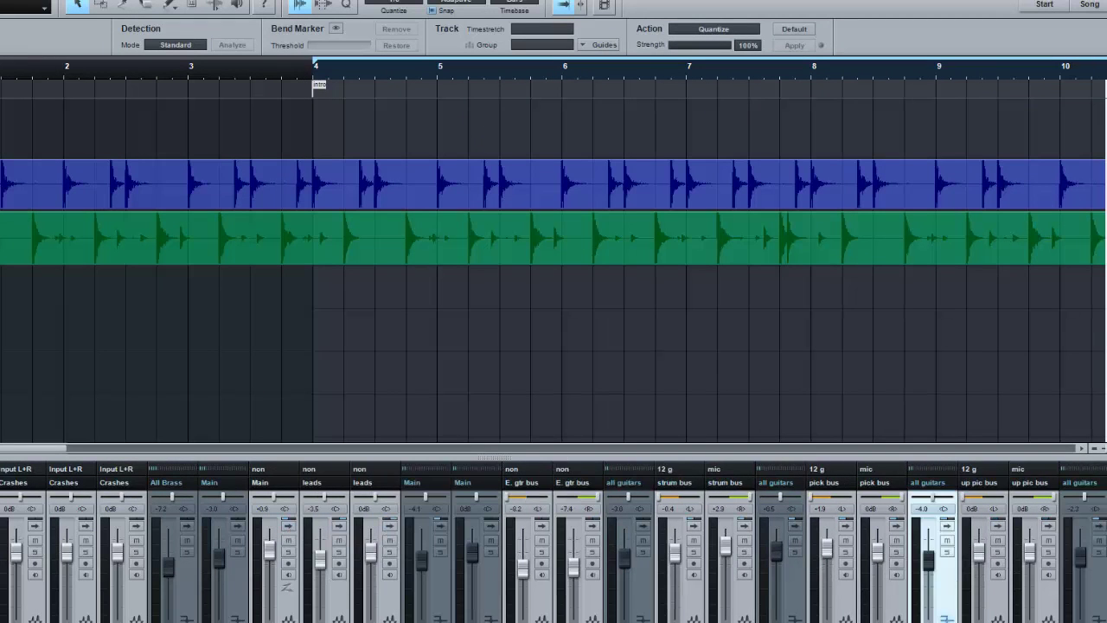
{"action": "scroll", "coordinate": [553, 542], "scroll_direction": "right", "scroll_amount": 5}
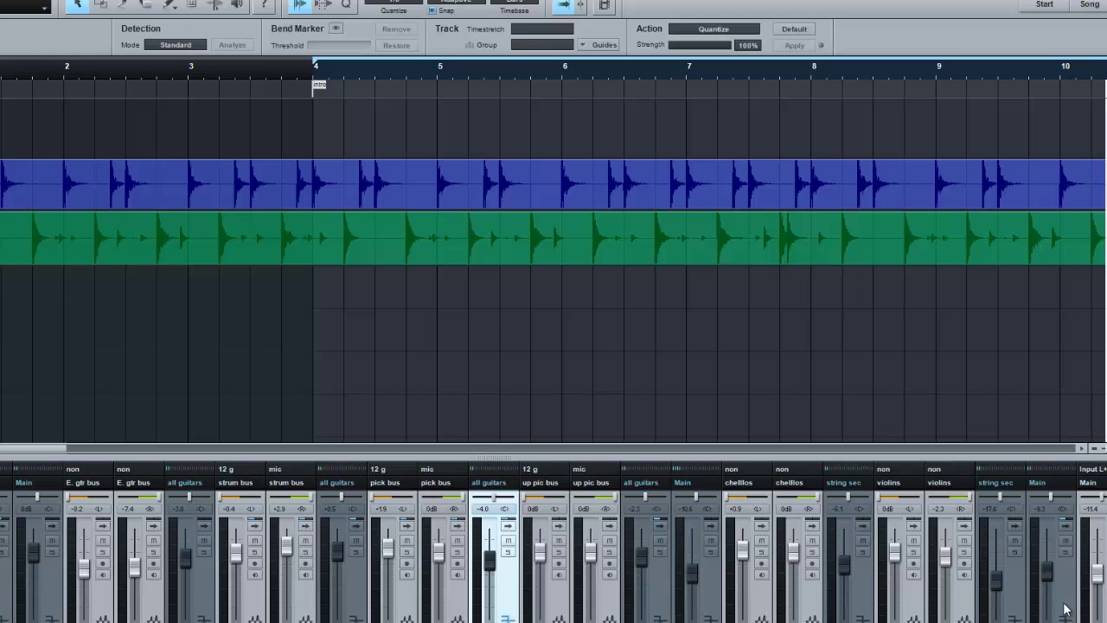
{"action": "left_click", "coordinate": [1064, 527]}
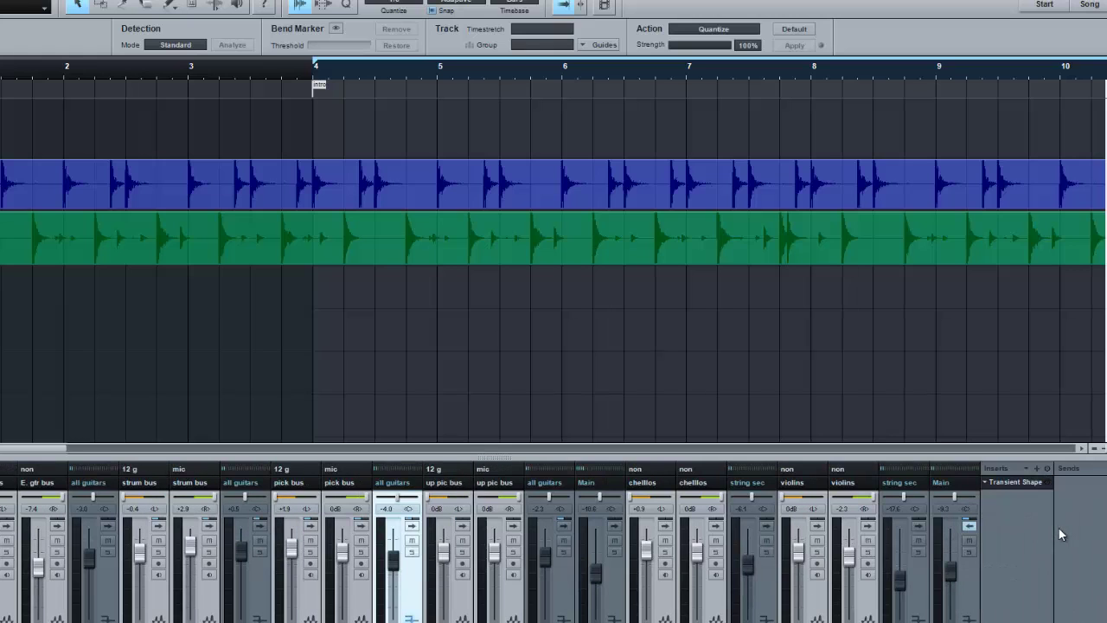
{"action": "left_click", "coordinate": [1022, 485]}
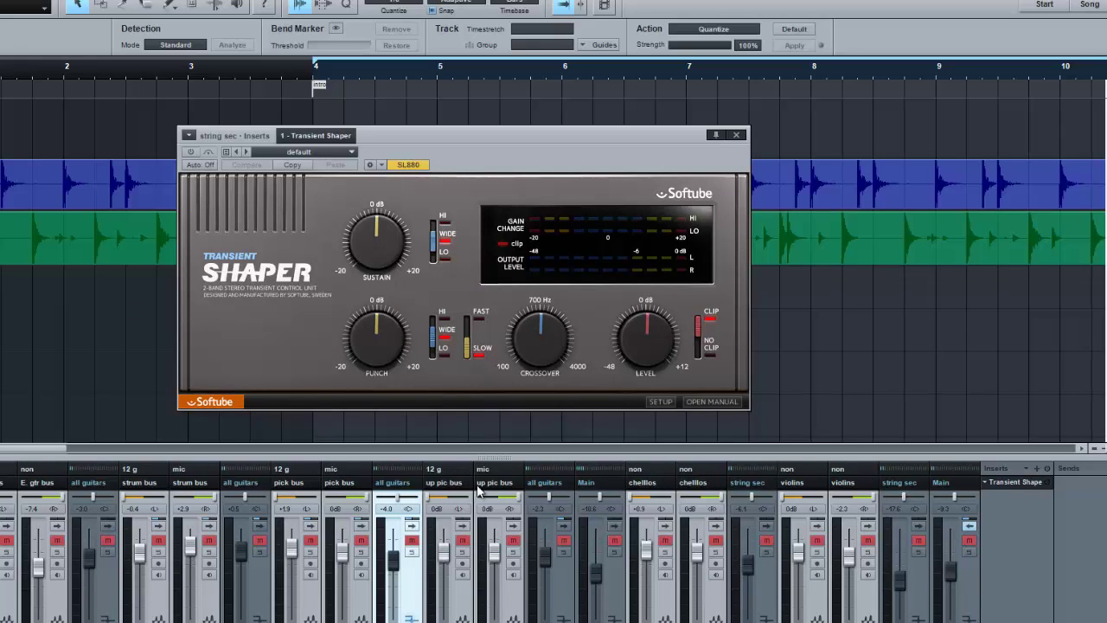
Solo the string section channel, activate its Transient Shaper, and audition it at the default settings.
{"action": "left_click", "coordinate": [970, 551]}
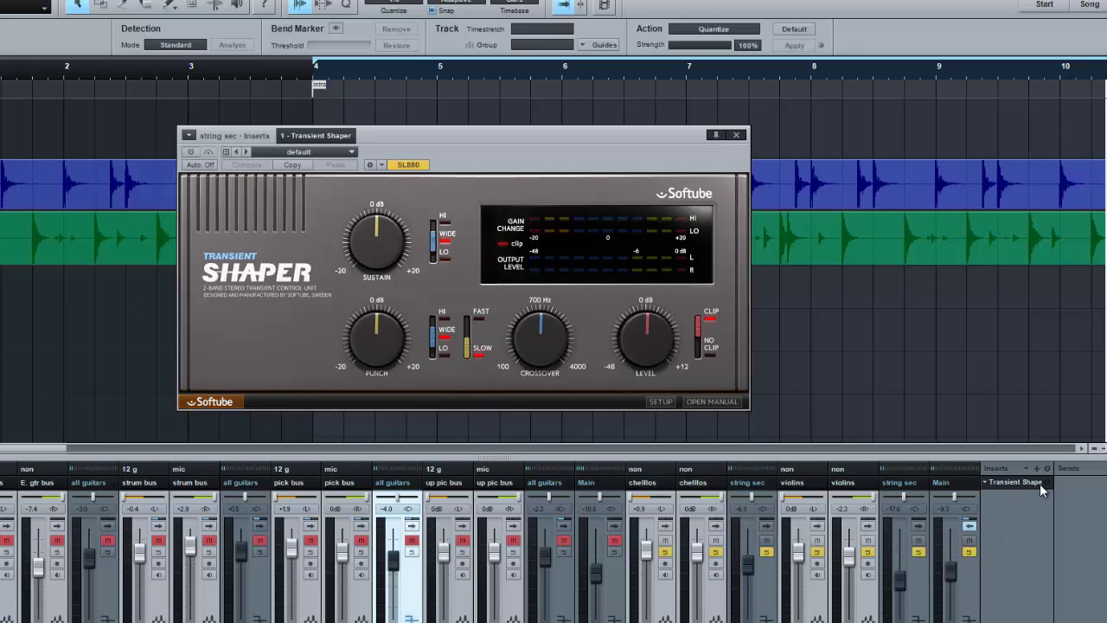
{"action": "left_click", "coordinate": [1040, 486]}
{"action": "left_click", "coordinate": [1040, 486]}
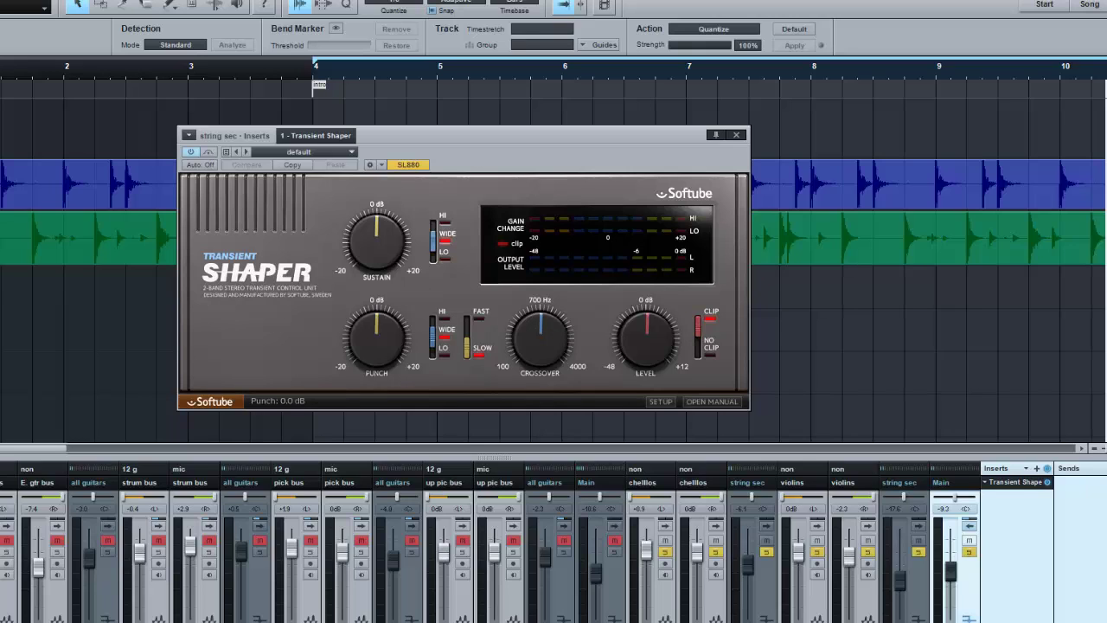
{"action": "key", "text": "space"}
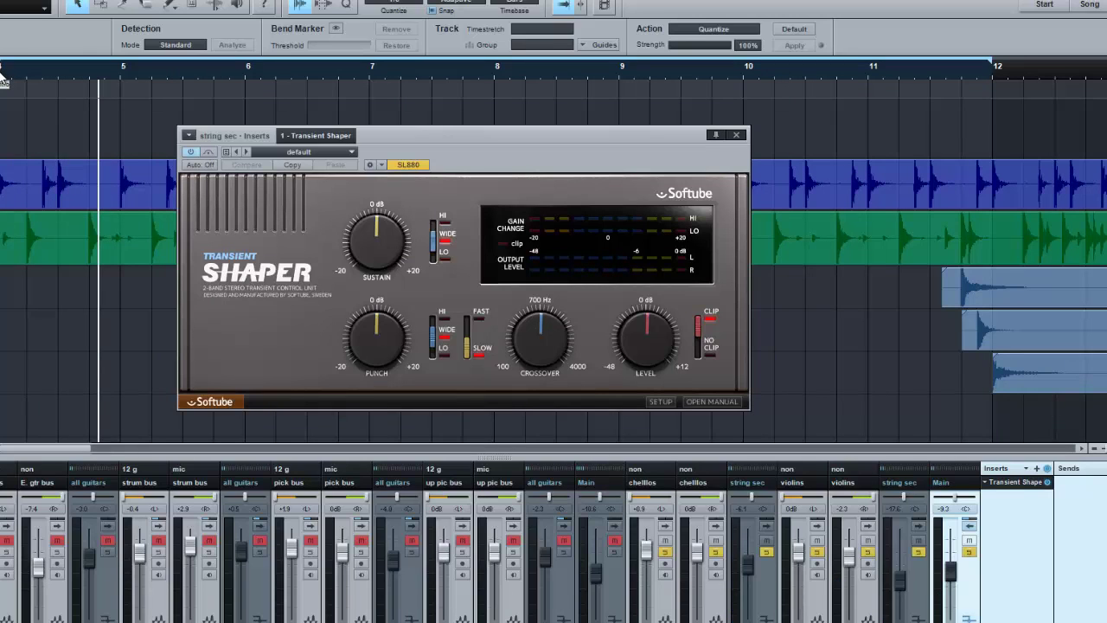
{"action": "key", "text": "space"}
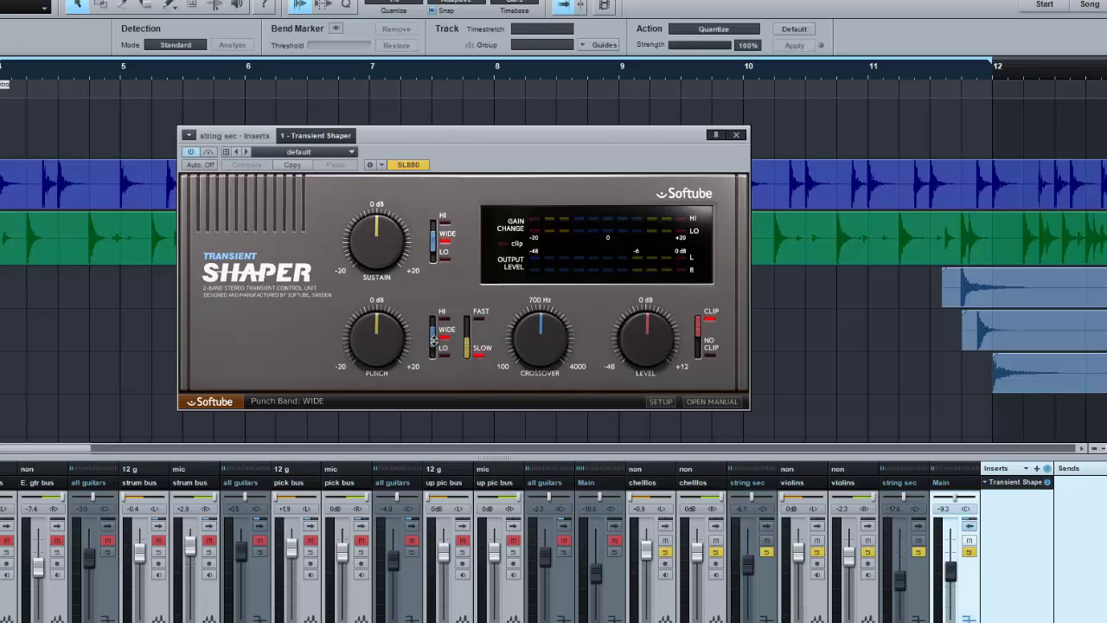
Set the string section shaper's Punch band to HI and its Punch to 12.4 dB during playback.
{"action": "left_click", "coordinate": [439, 311]}
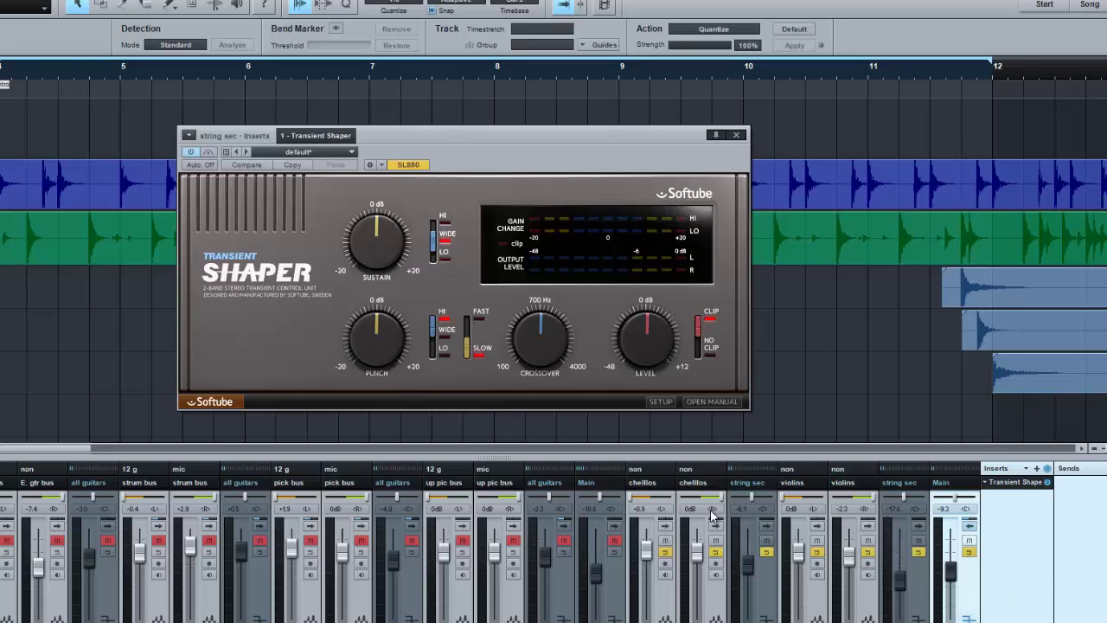
{"action": "key", "text": "space"}
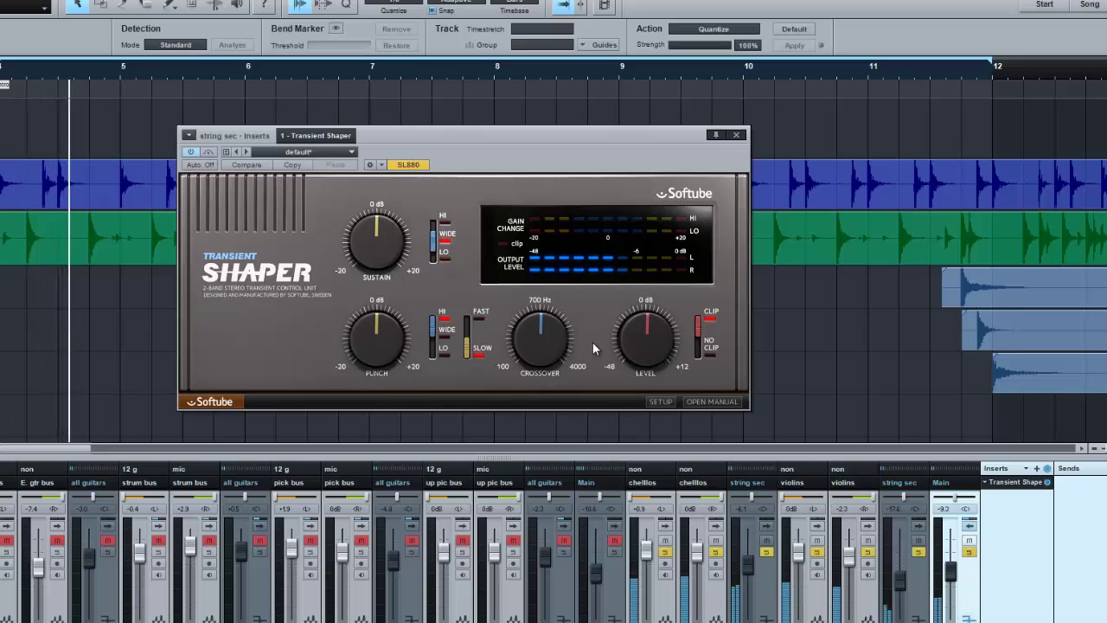
{"action": "left_click", "coordinate": [919, 527]}
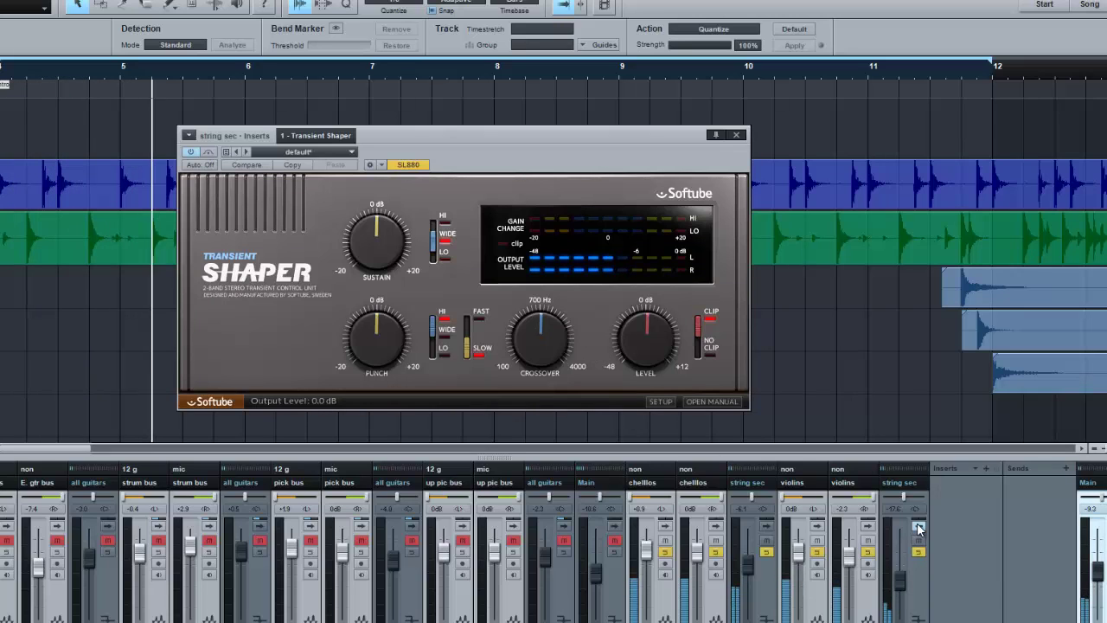
{"action": "left_click", "coordinate": [918, 527]}
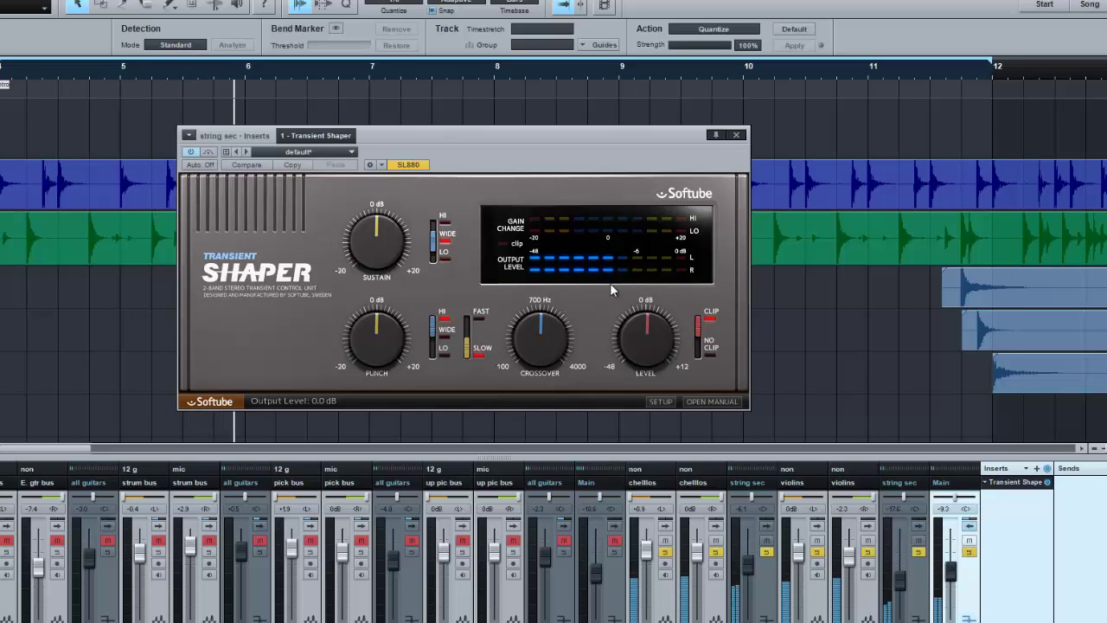
{"action": "left_click_drag", "start_coordinate": [382, 333], "coordinate": [388, 301]}
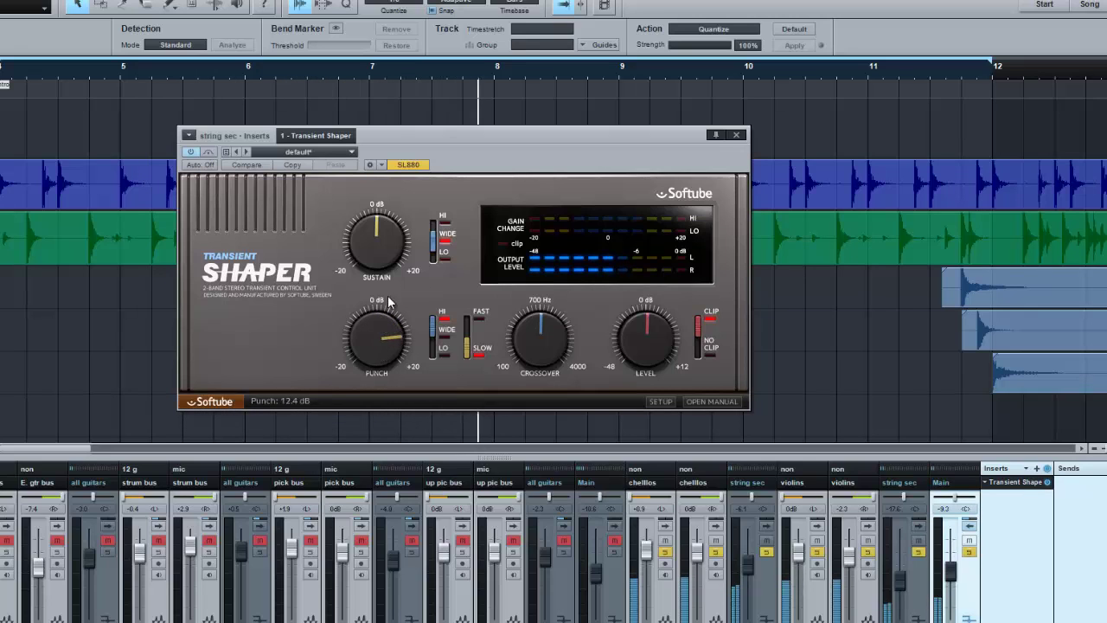
Set the string section shaper's Sustain to 10.6 dB and its output Level to -4.6 dB.
{"action": "left_click_drag", "start_coordinate": [388, 251], "coordinate": [388, 230]}
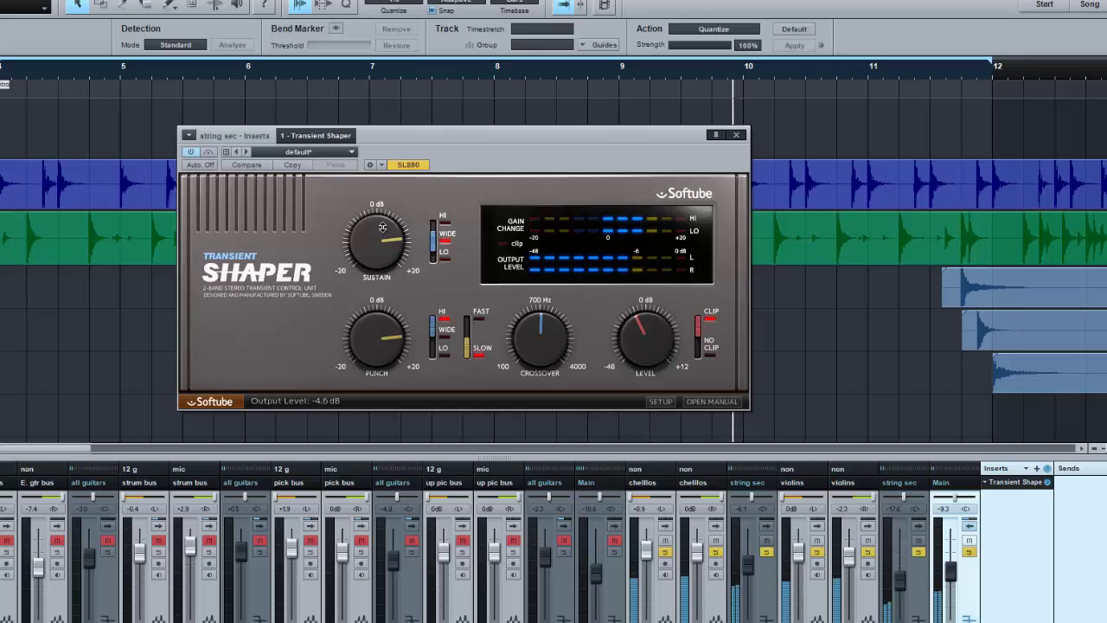
{"action": "left_click_drag", "start_coordinate": [383, 226], "coordinate": [380, 169]}
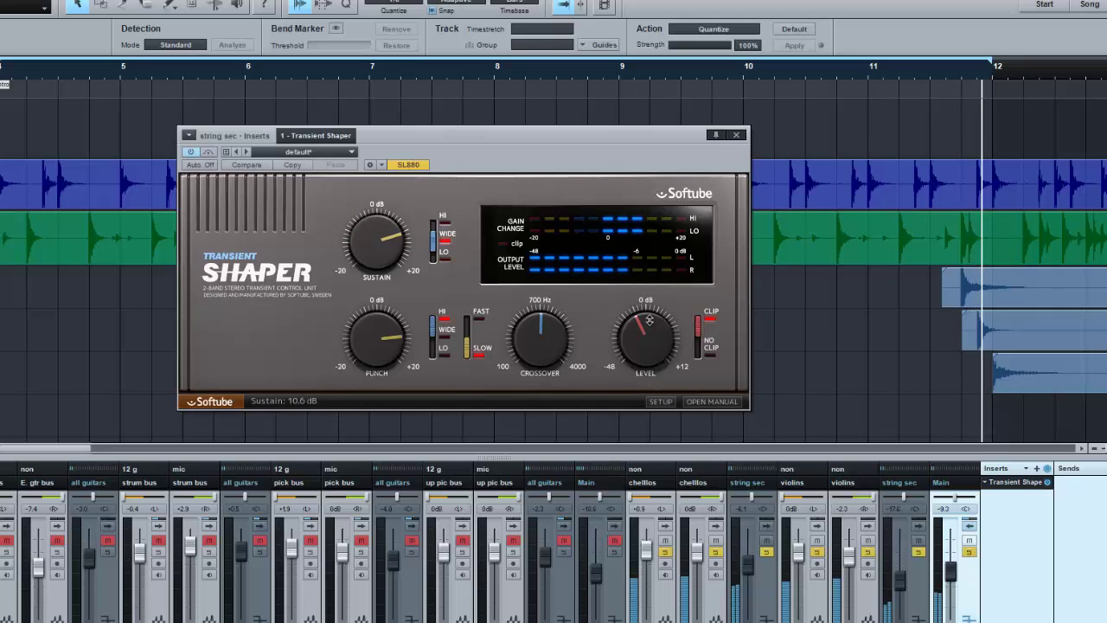
Compare the string section with its Transient Shaper bypassed and active, both soloed and in the full mix.
{"action": "left_click", "coordinate": [209, 152]}
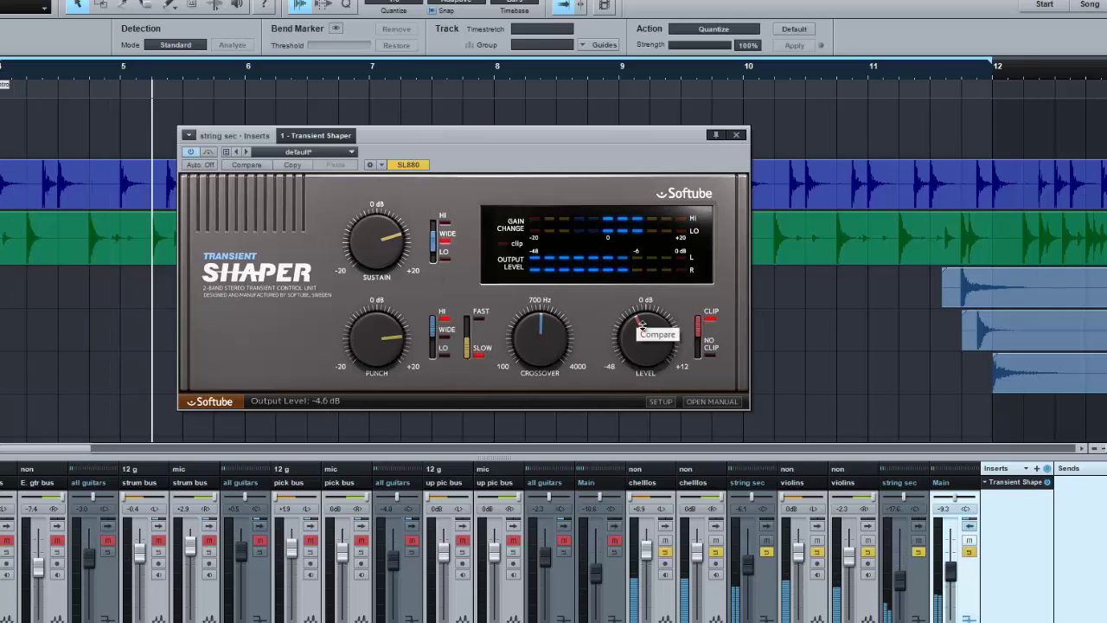
{"action": "scroll", "coordinate": [642, 324], "scroll_direction": "down", "scroll_amount": 1}
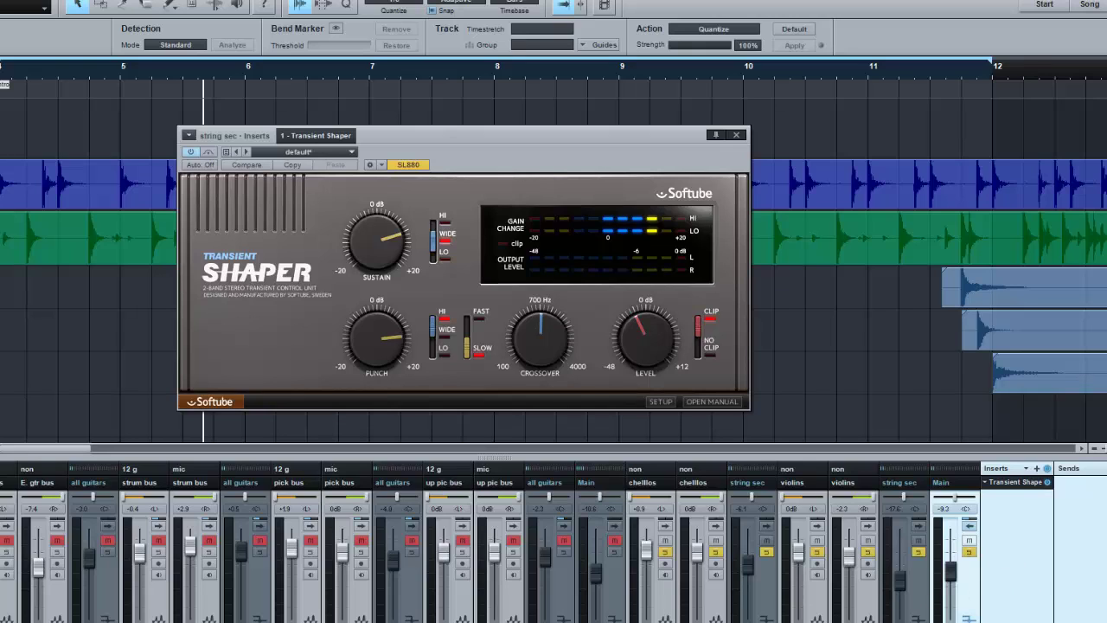
{"action": "left_click", "coordinate": [209, 151]}
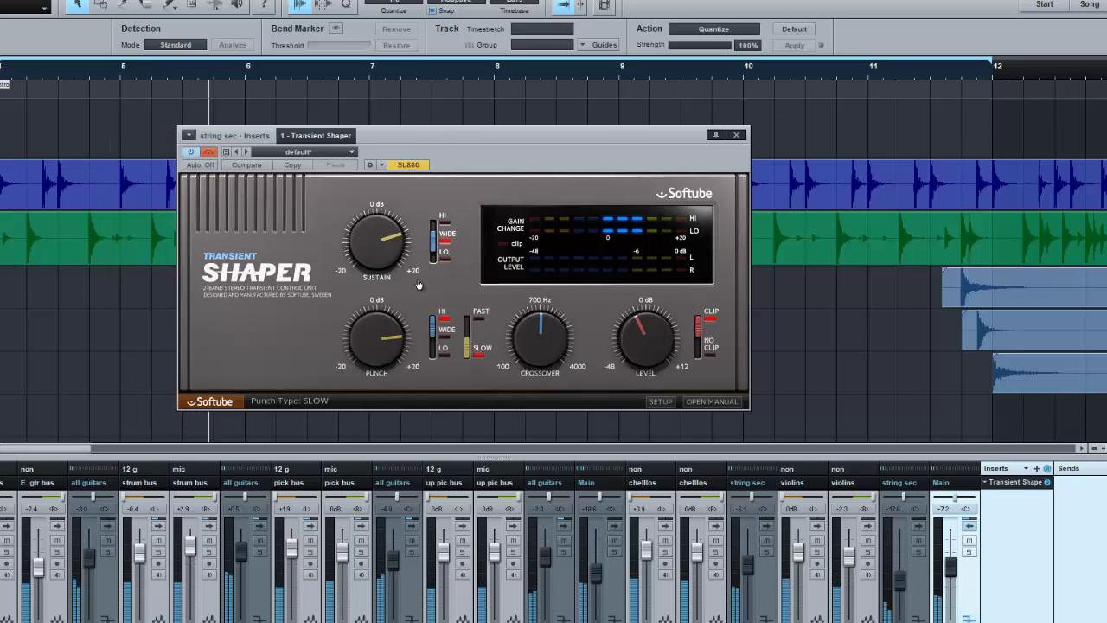
{"action": "left_click", "coordinate": [209, 152]}
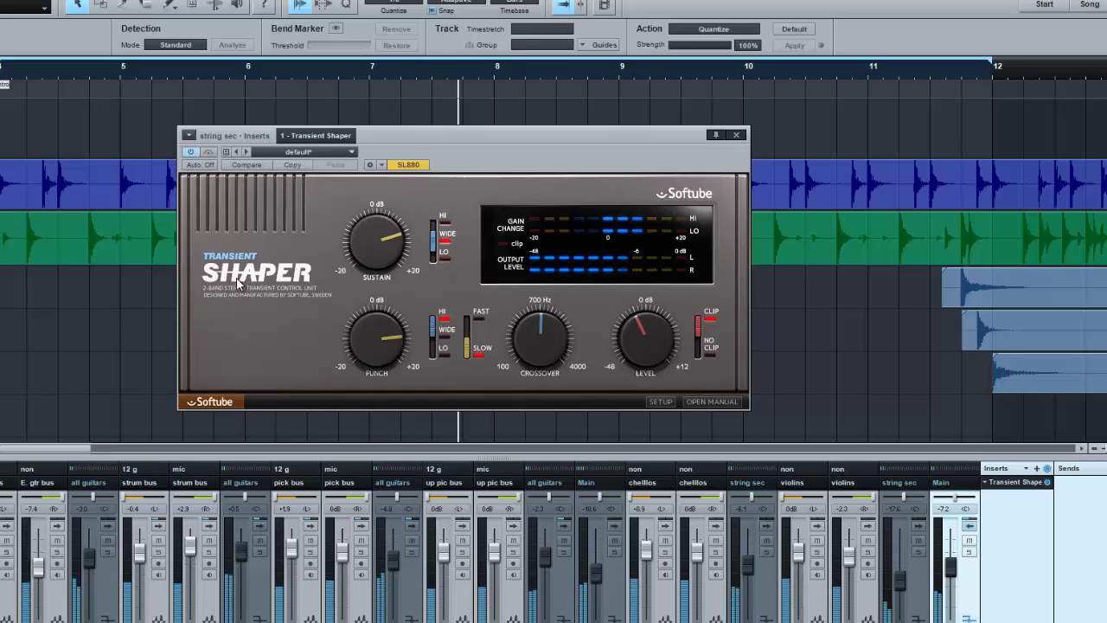
Stop playback, lower the string section bus fader to -10.6 dB, and close its Transient Shaper window.
{"action": "key", "text": "space"}
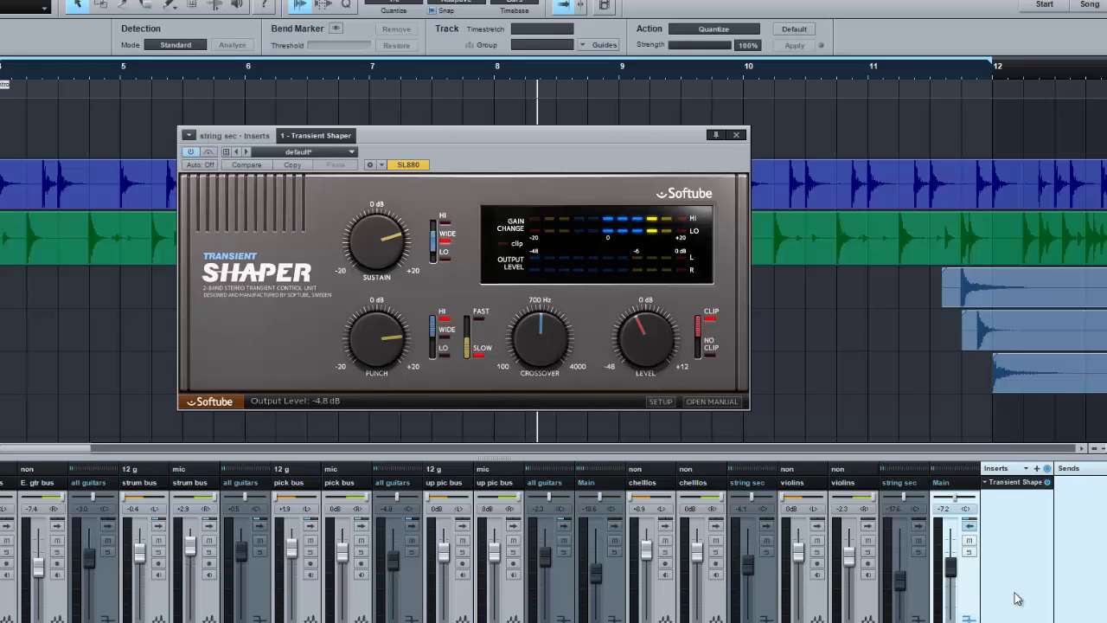
{"action": "left_click_drag", "start_coordinate": [950, 567], "coordinate": [951, 572]}
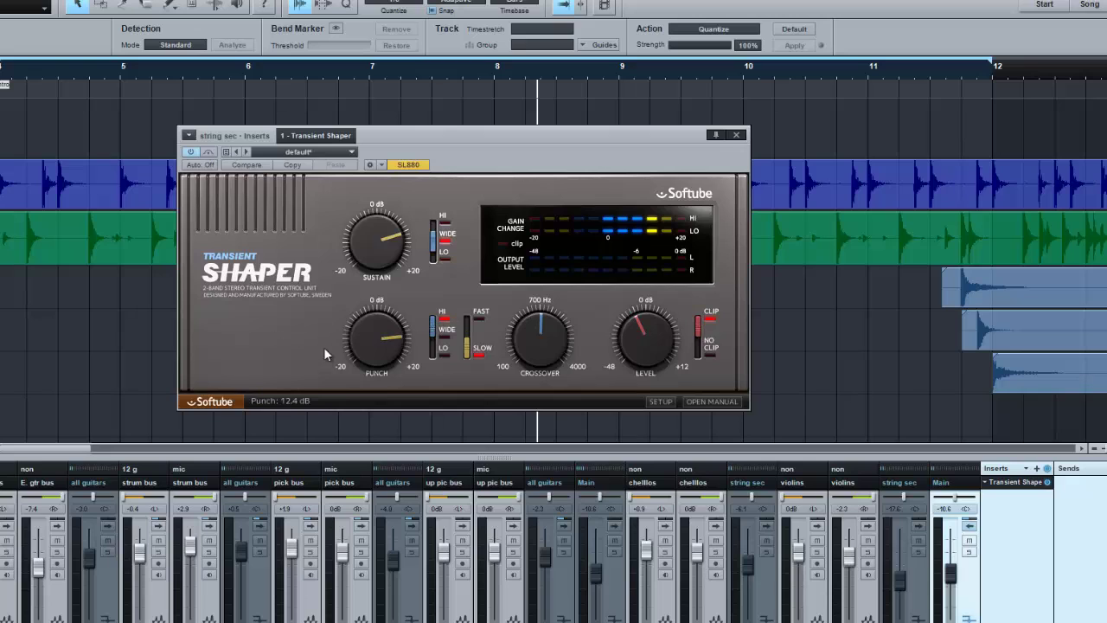
{"action": "left_click", "coordinate": [736, 135]}
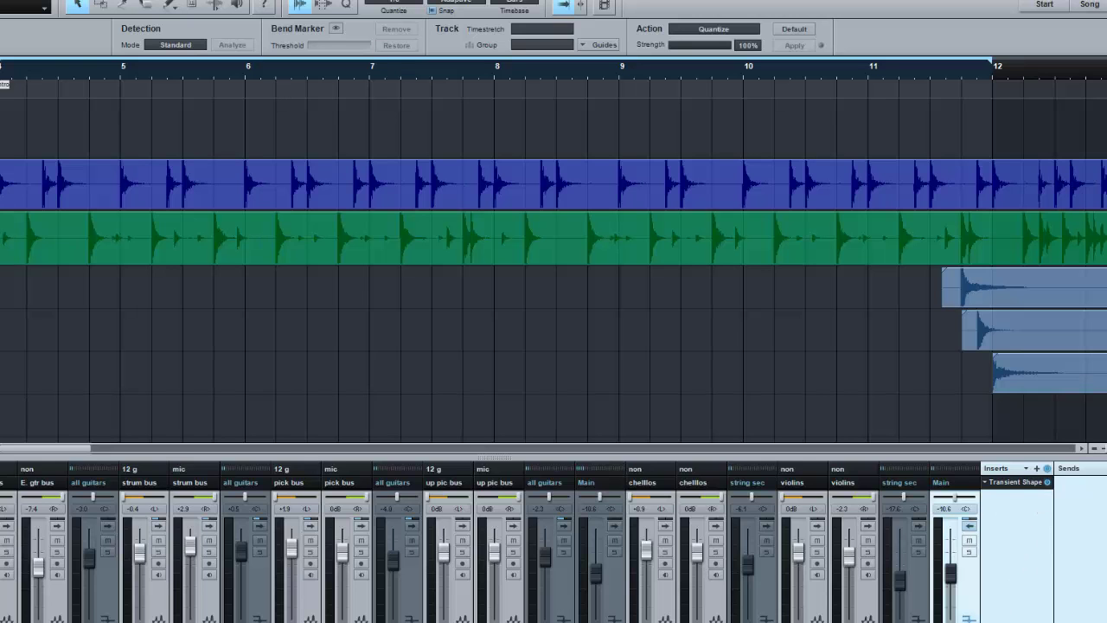
Open the snares bus's Transient Shaper, switch its Punch type to FAST, and solo the bus.
{"action": "scroll", "coordinate": [554, 545], "scroll_direction": "left", "scroll_amount": 10}
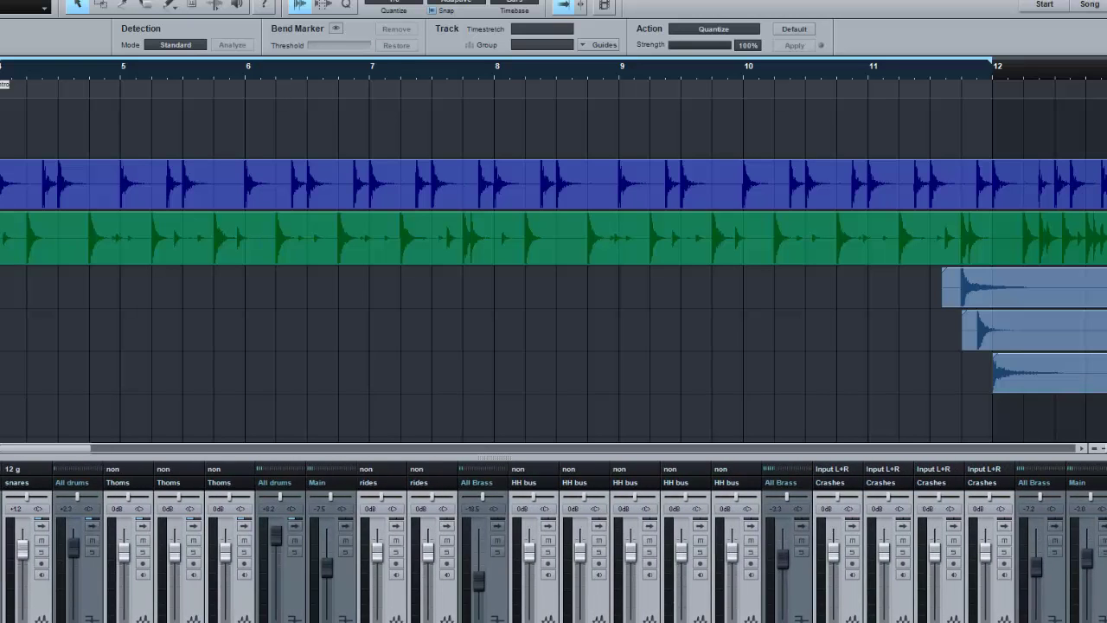
{"action": "left_click", "coordinate": [96, 526]}
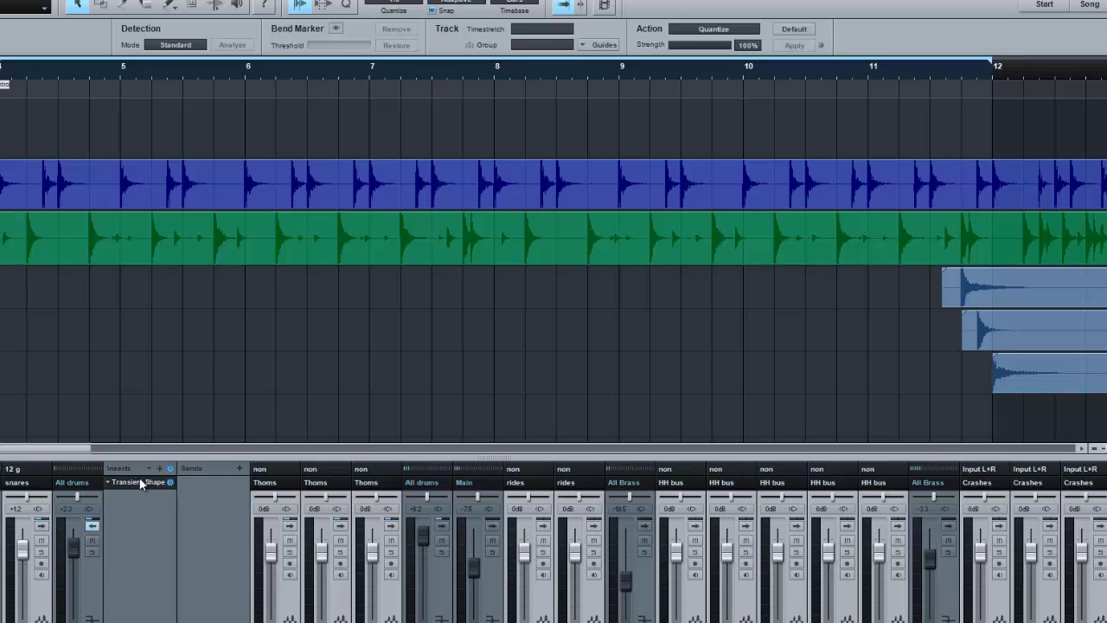
{"action": "left_click", "coordinate": [140, 482]}
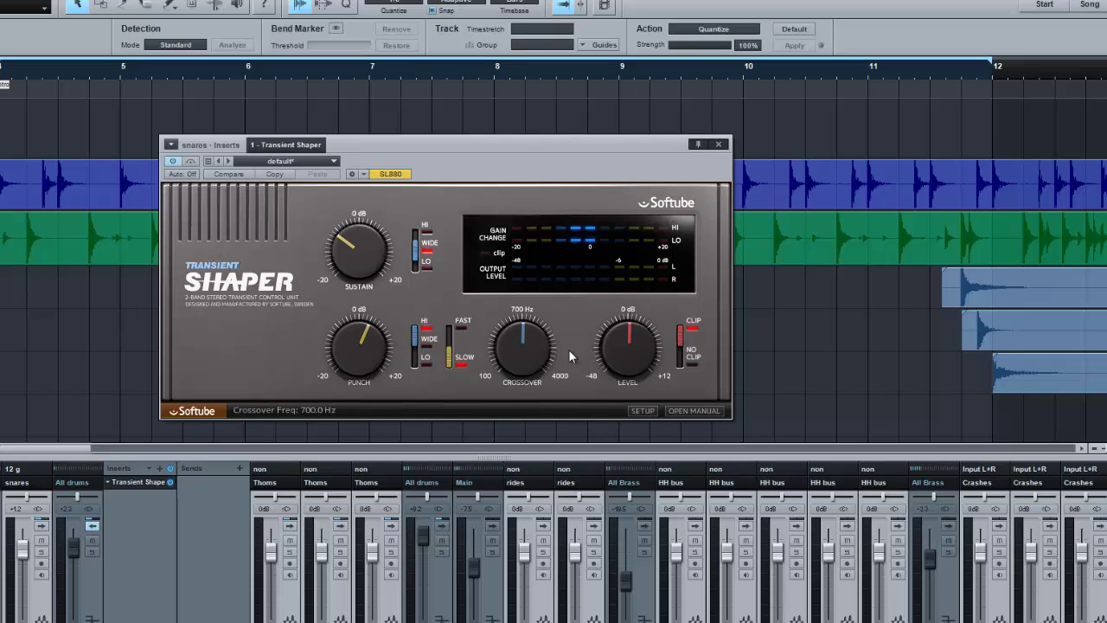
{"action": "left_click", "coordinate": [452, 331]}
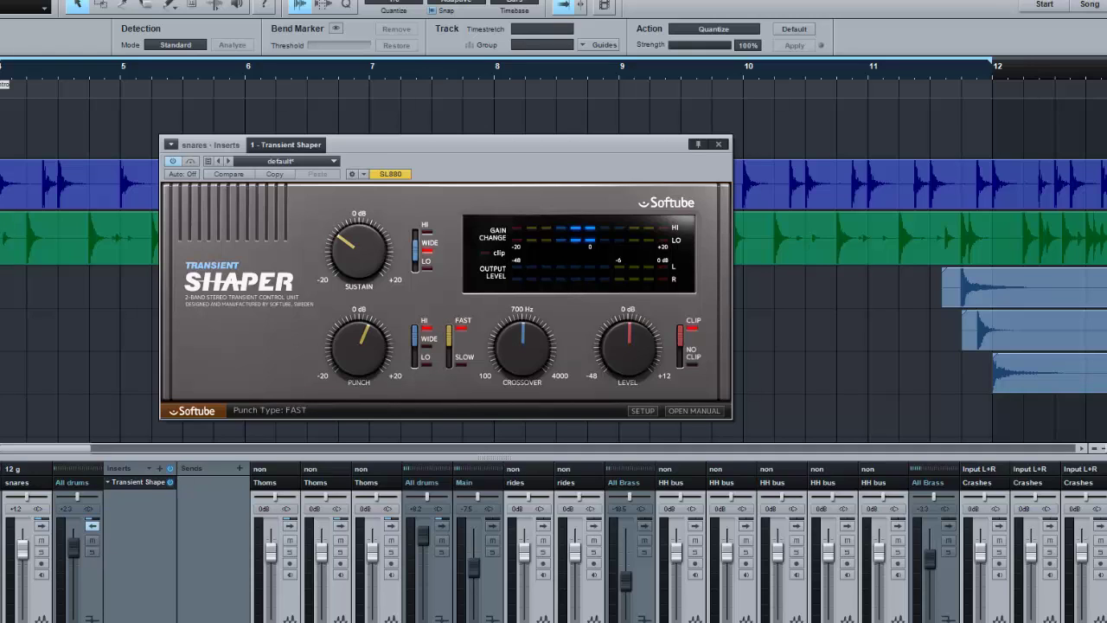
{"action": "left_click", "coordinate": [92, 550]}
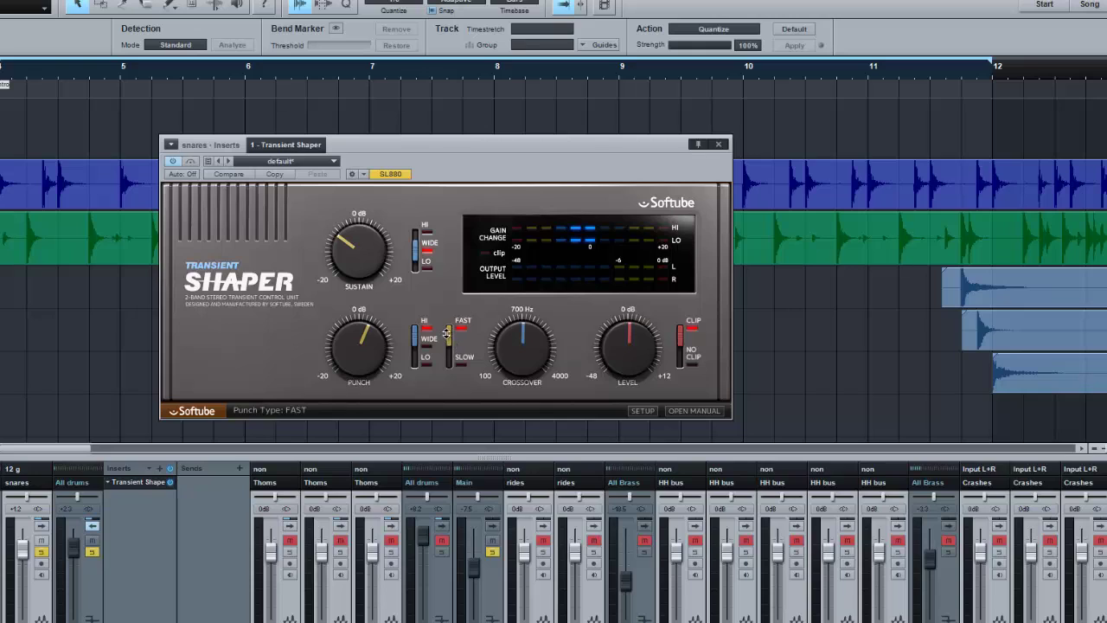
Audition the snares shaper with SLOW Punch type, negative Punch, and Sustain reset to 0.0 dB, then compare it with bypass.
{"action": "left_click_drag", "start_coordinate": [447, 333], "coordinate": [450, 362]}
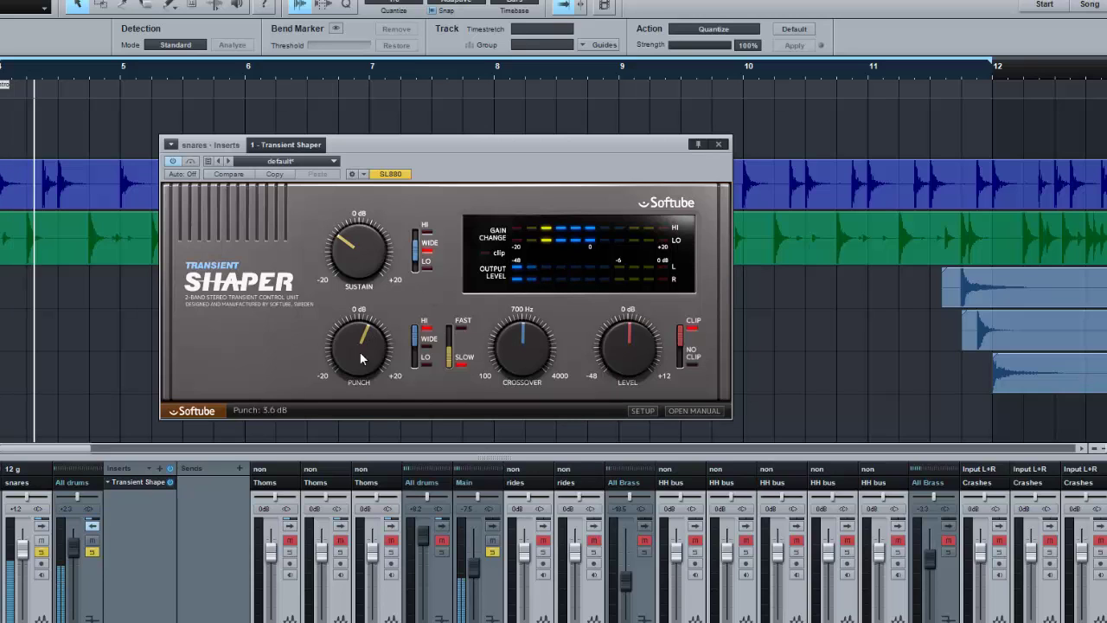
{"action": "left_click_drag", "start_coordinate": [357, 345], "coordinate": [355, 385]}
{"action": "left_click_drag", "start_coordinate": [354, 259], "coordinate": [353, 251]}
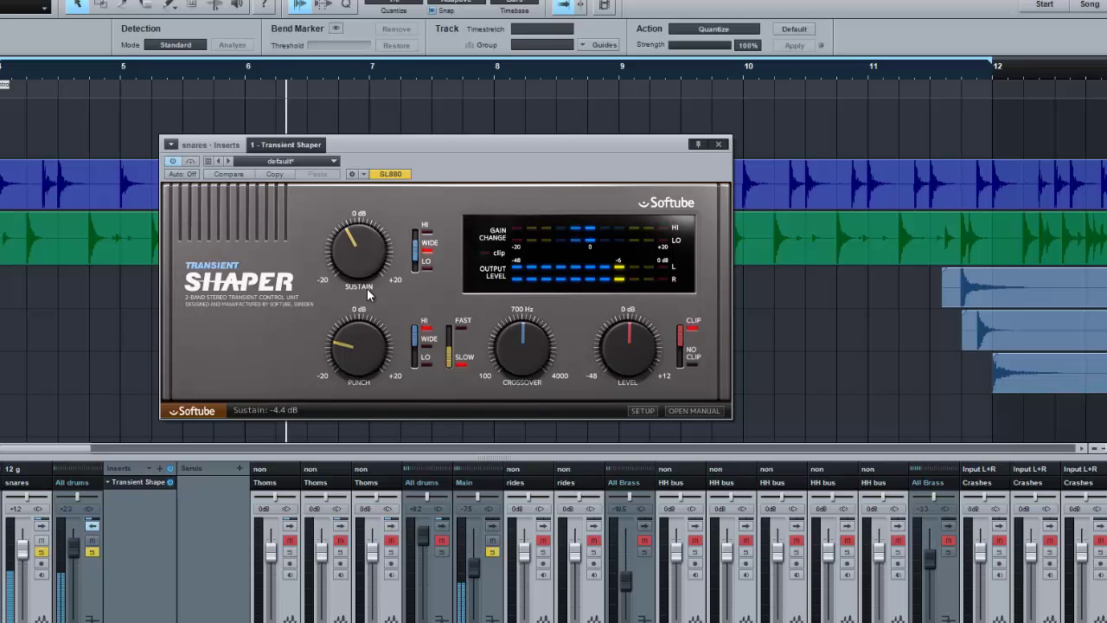
{"action": "left_click", "coordinate": [363, 260], "text": "ctrl"}
{"action": "left_click", "coordinate": [190, 162]}
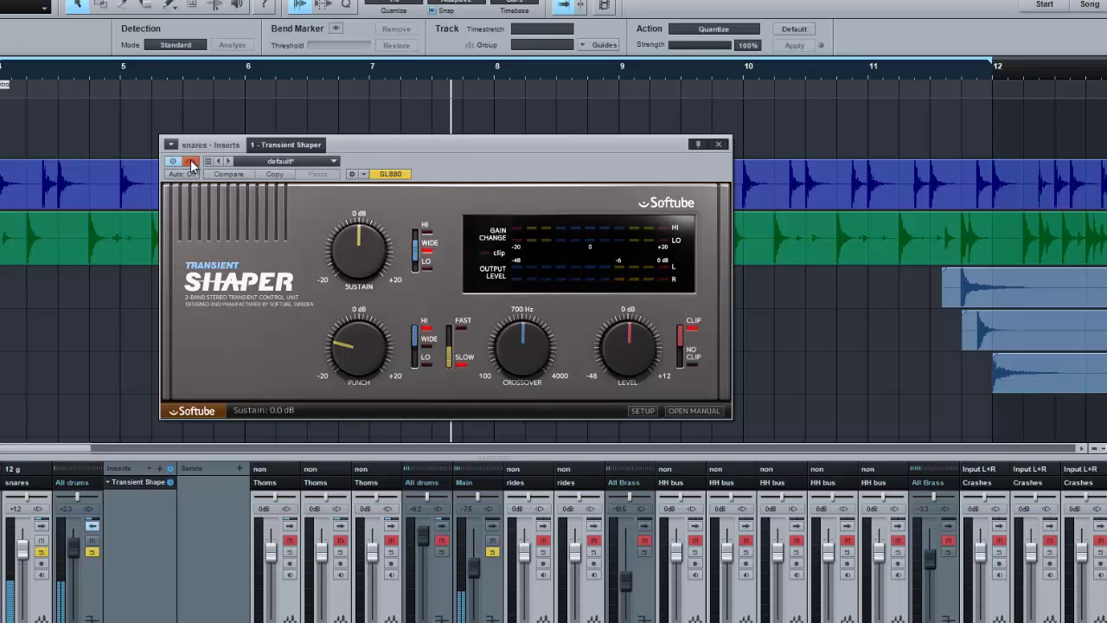
{"action": "left_click", "coordinate": [190, 162]}
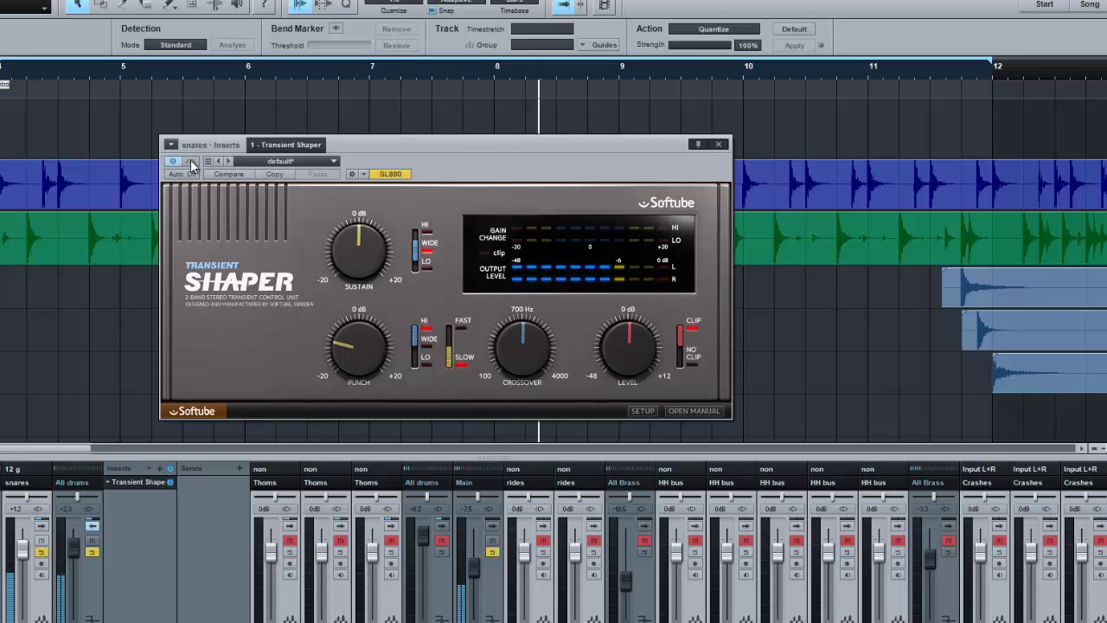
Switch the snares shaper's Punch type to FAST, raise its Punch to 8.8 dB during playback, and stop playback.
{"action": "left_click", "coordinate": [449, 344]}
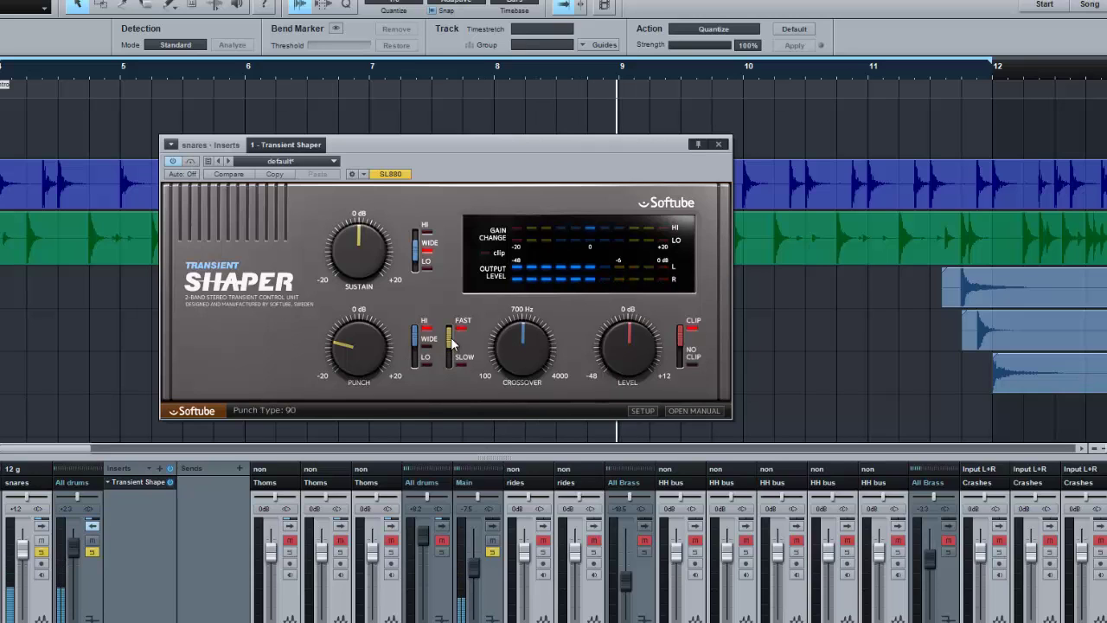
{"action": "left_click_drag", "start_coordinate": [374, 321], "coordinate": [376, 300]}
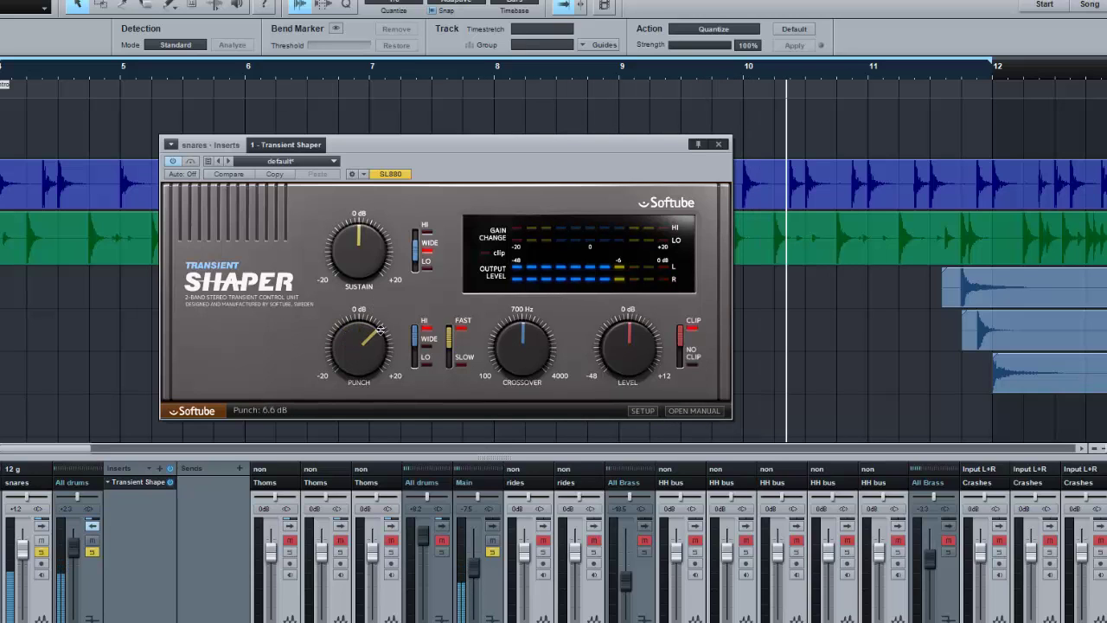
{"action": "left_click_drag", "start_coordinate": [368, 357], "coordinate": [368, 350]}
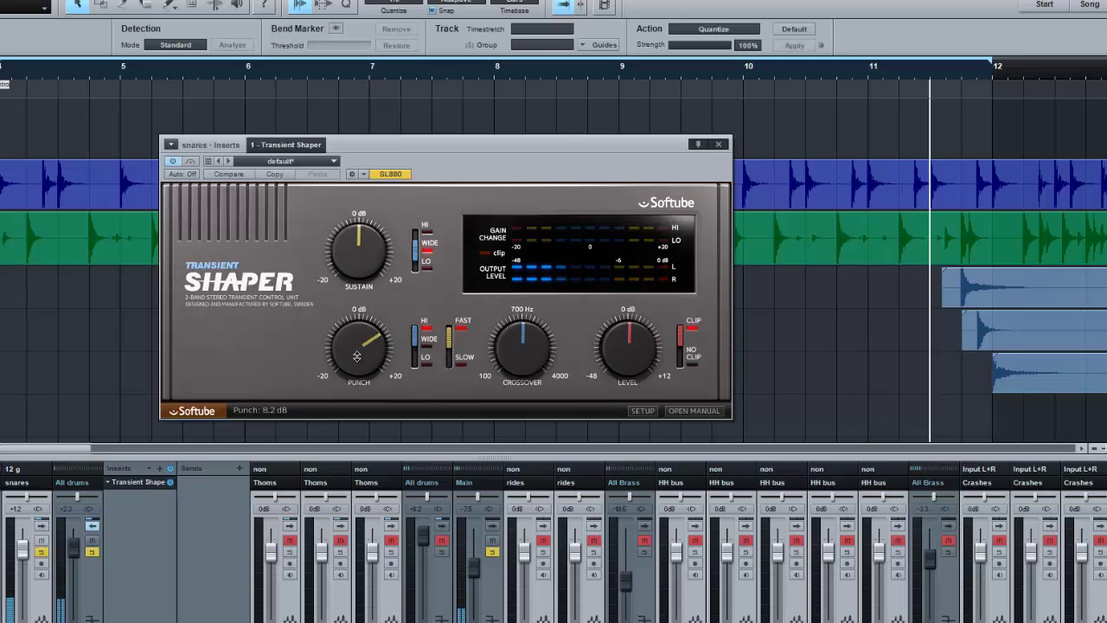
{"action": "left_click_drag", "start_coordinate": [357, 356], "coordinate": [356, 353]}
{"action": "key", "text": "space"}
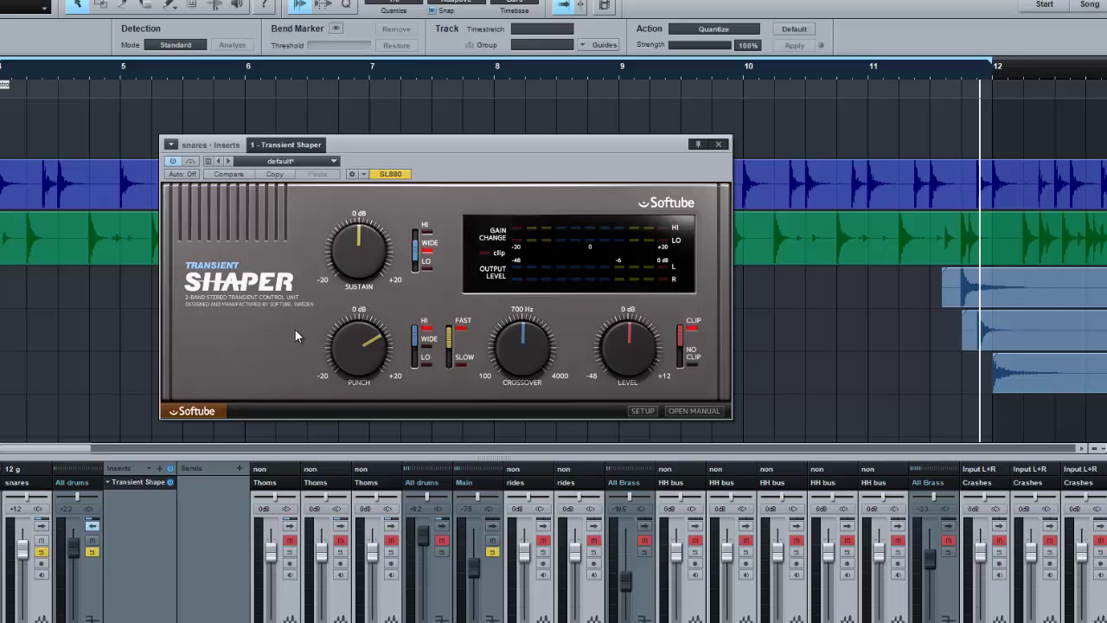
Compare the FAST and SLOW Punch types on the soloed snares during playback, finishing on SLOW.
{"action": "key", "text": "space"}
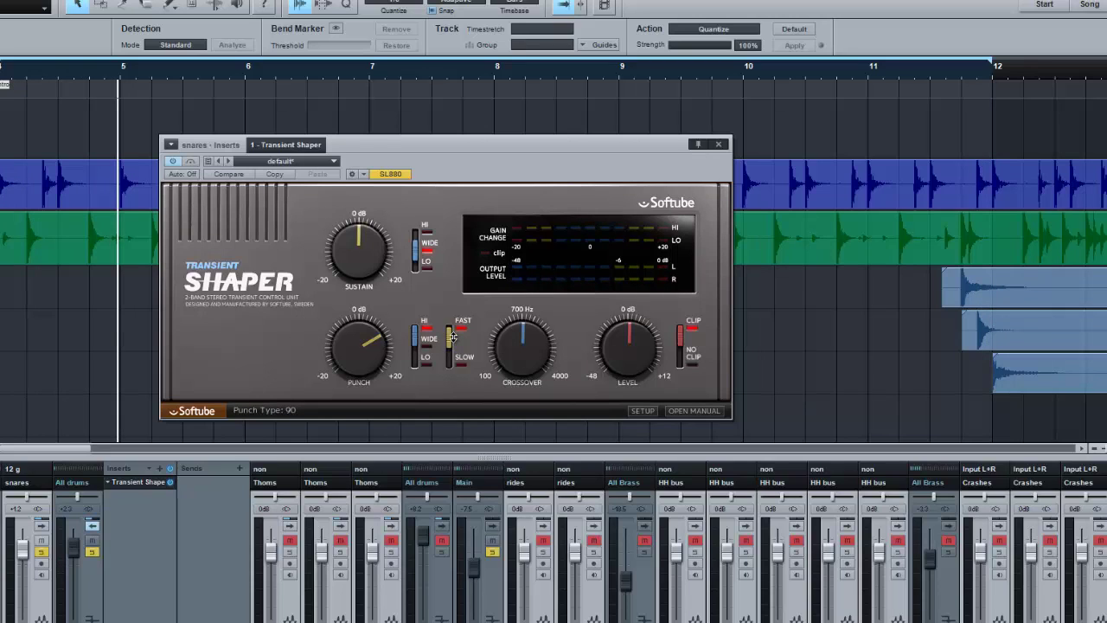
{"action": "left_click_drag", "start_coordinate": [451, 337], "coordinate": [452, 362]}
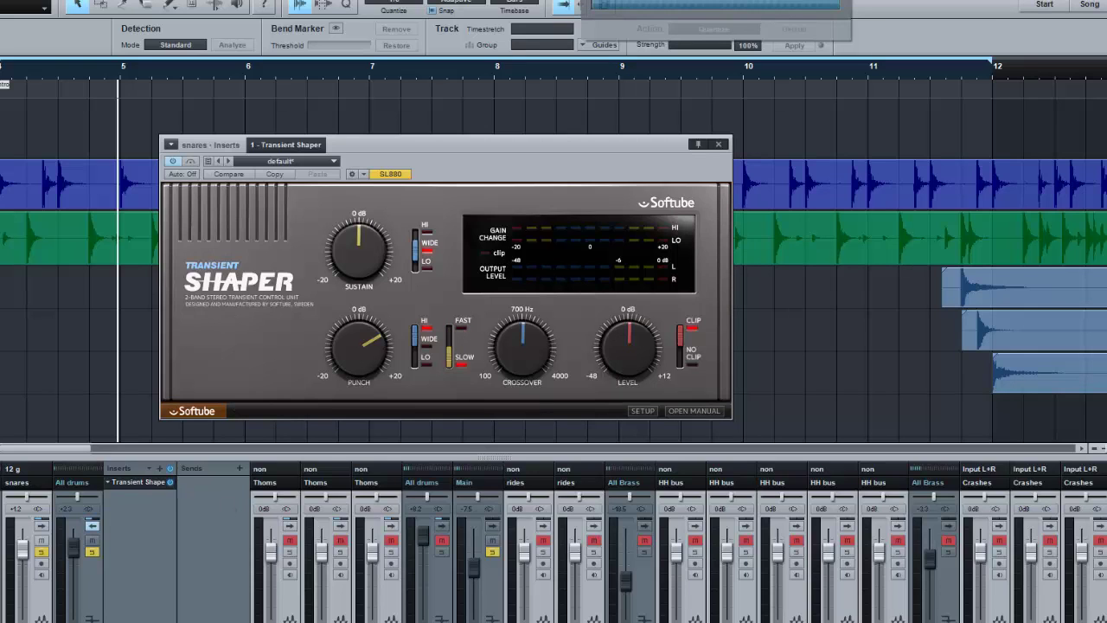
{"action": "key", "text": "space"}
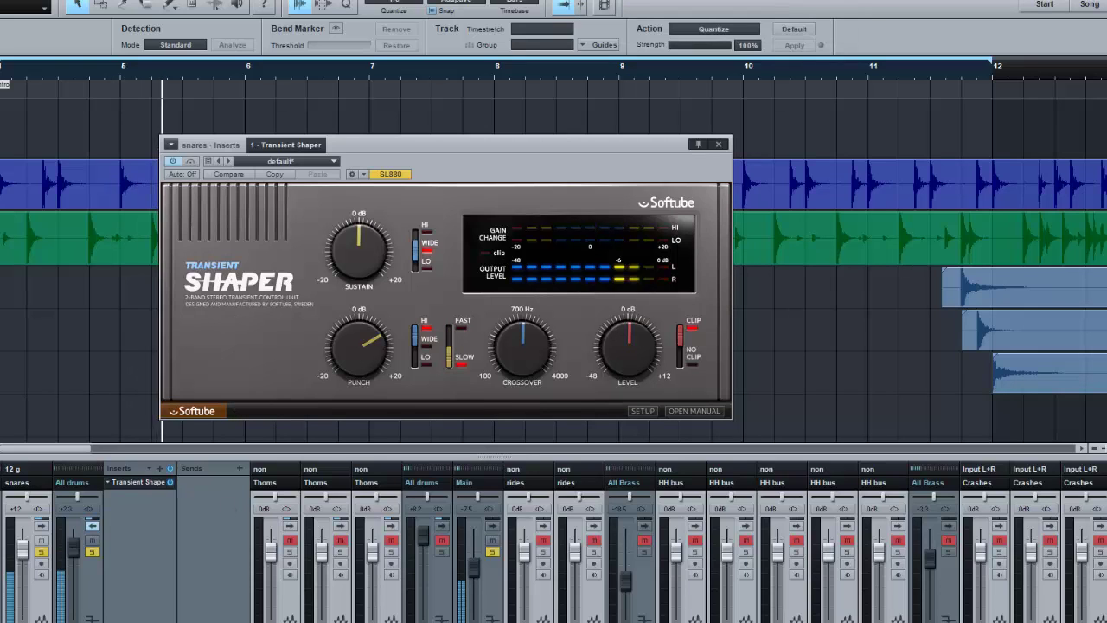
{"action": "left_click", "coordinate": [449, 333]}
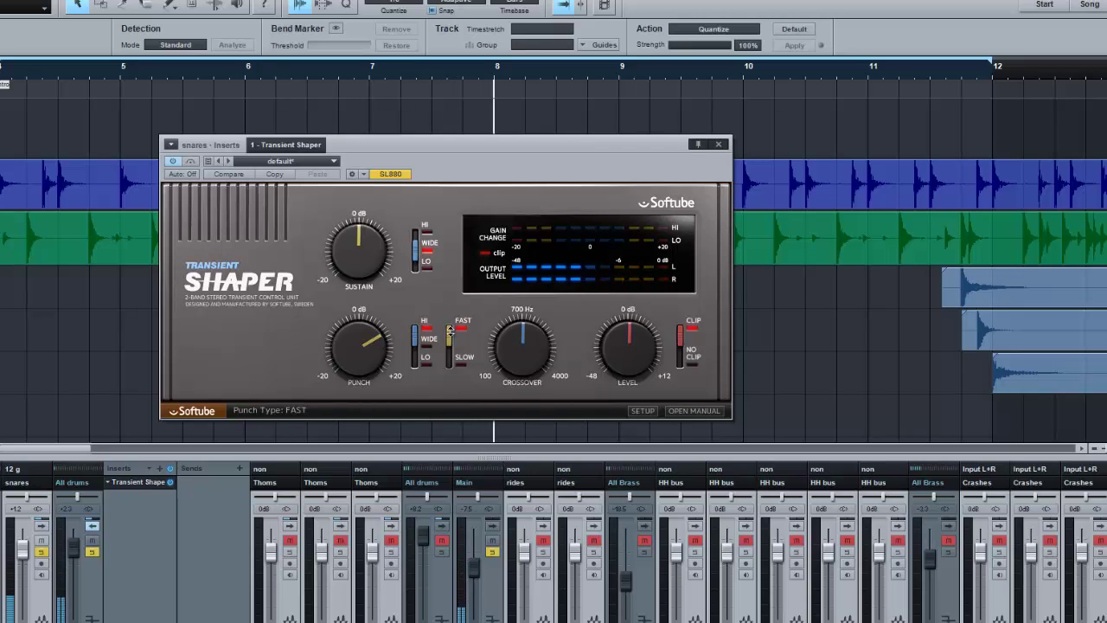
{"action": "left_click", "coordinate": [451, 360]}
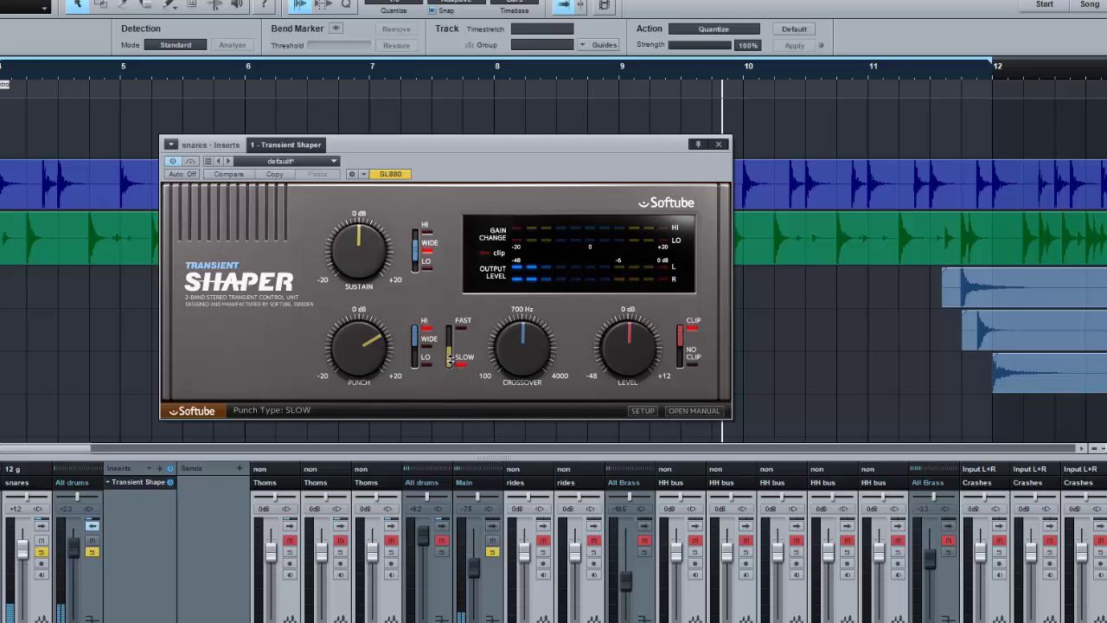
{"action": "left_click", "coordinate": [451, 357]}
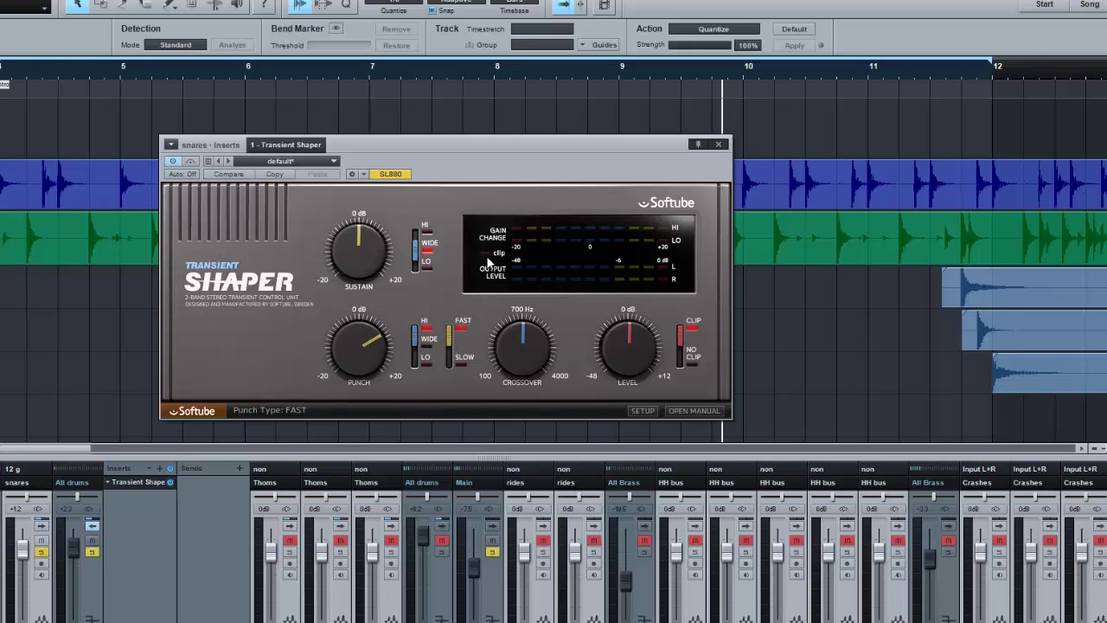
{"action": "left_click", "coordinate": [449, 331]}
{"action": "left_click", "coordinate": [451, 329]}
{"action": "left_click", "coordinate": [448, 347]}
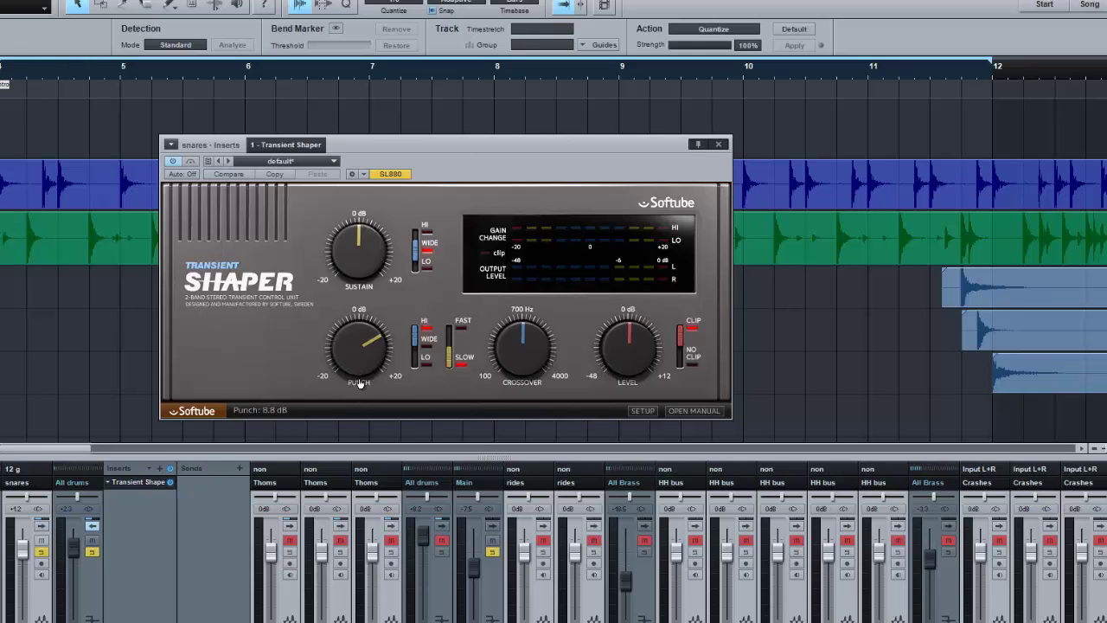
Reset the snares shaper's Punch to 0.0 dB, then unsolo the snares bus, turn off looping, and close the shaper window.
{"action": "double_click", "coordinate": [362, 348]}
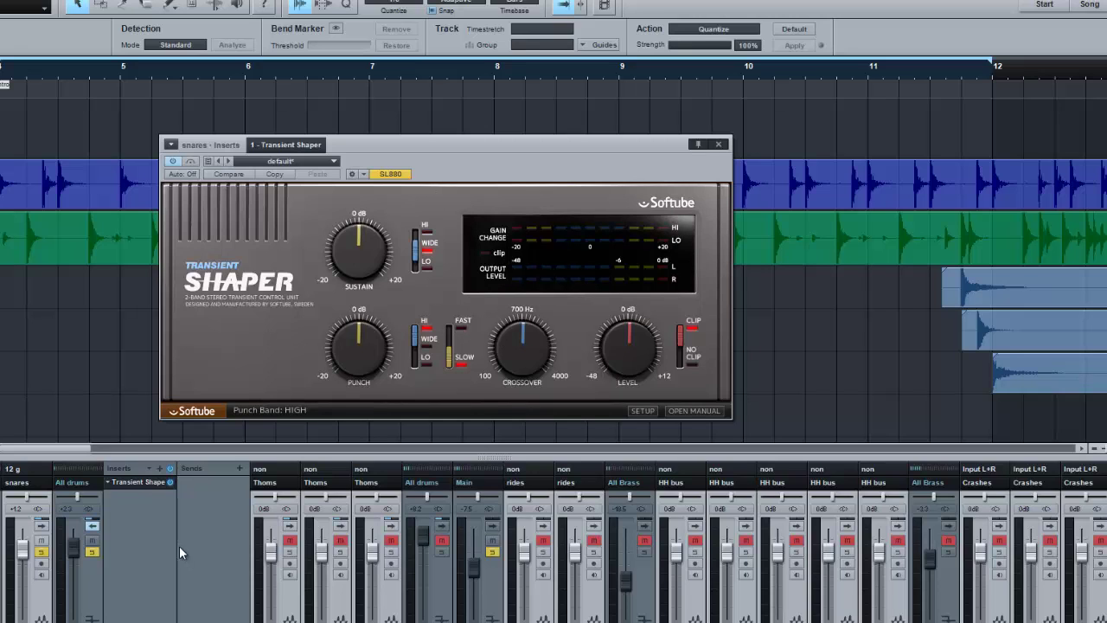
{"action": "left_click", "coordinate": [93, 527]}
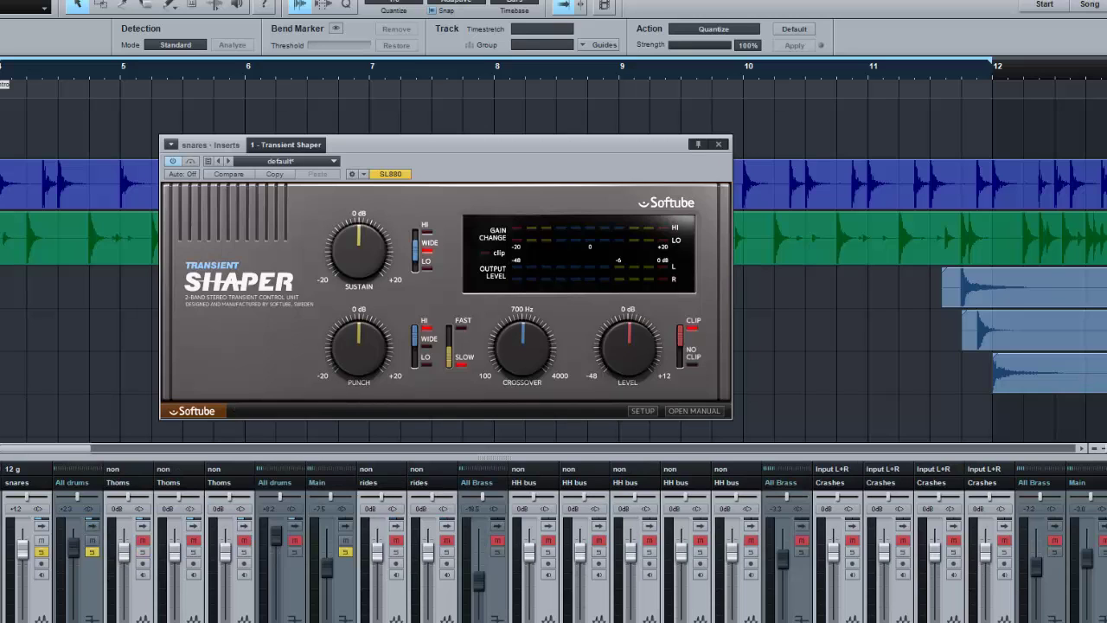
{"action": "left_click", "coordinate": [92, 551]}
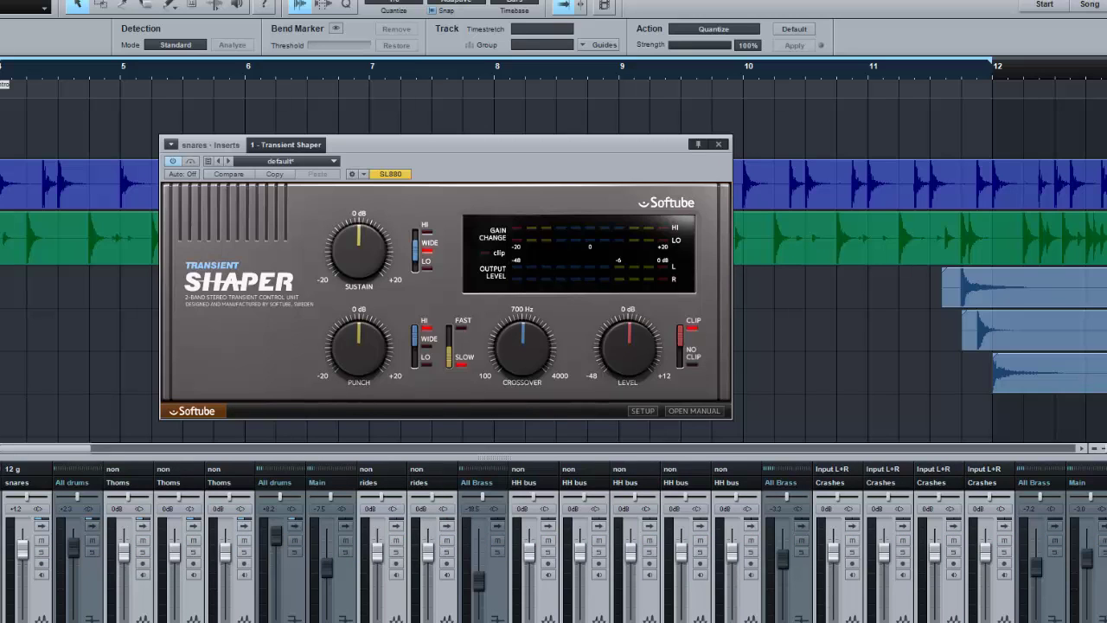
{"action": "key", "text": "/"}
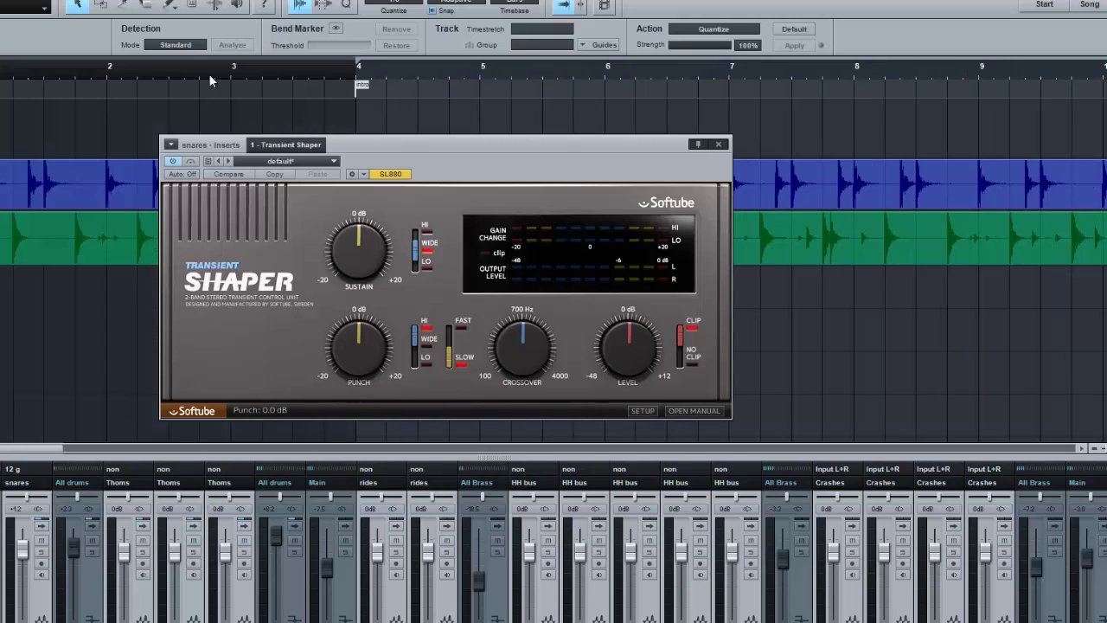
{"action": "left_click", "coordinate": [721, 145]}
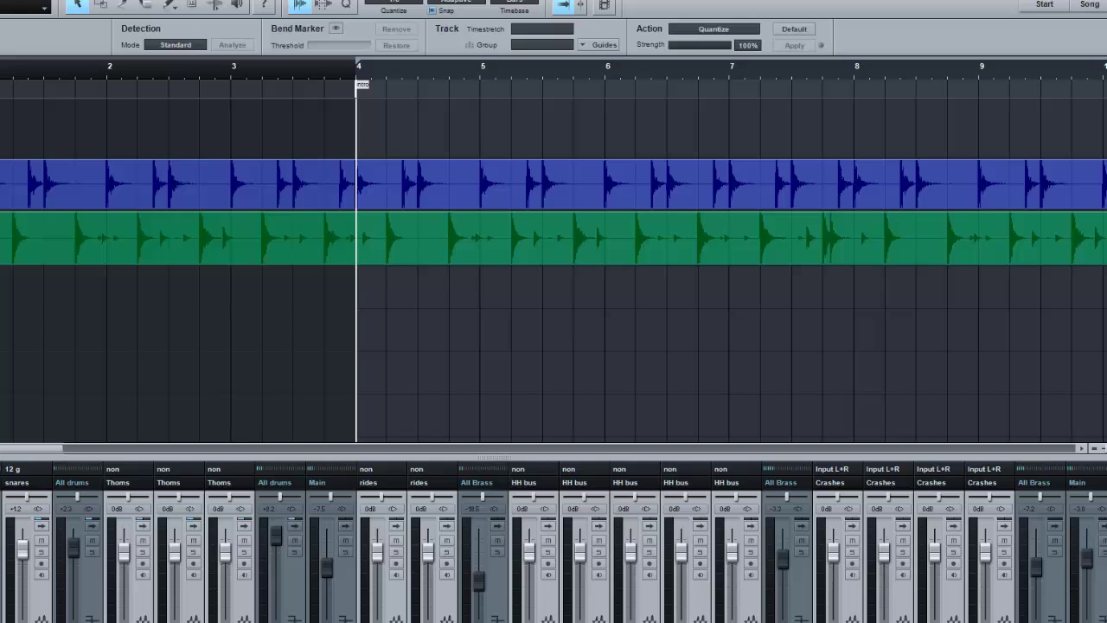
Play the full mix from the intro and examine the tracks throughout the whole arrangement.
{"action": "key", "text": "space"}
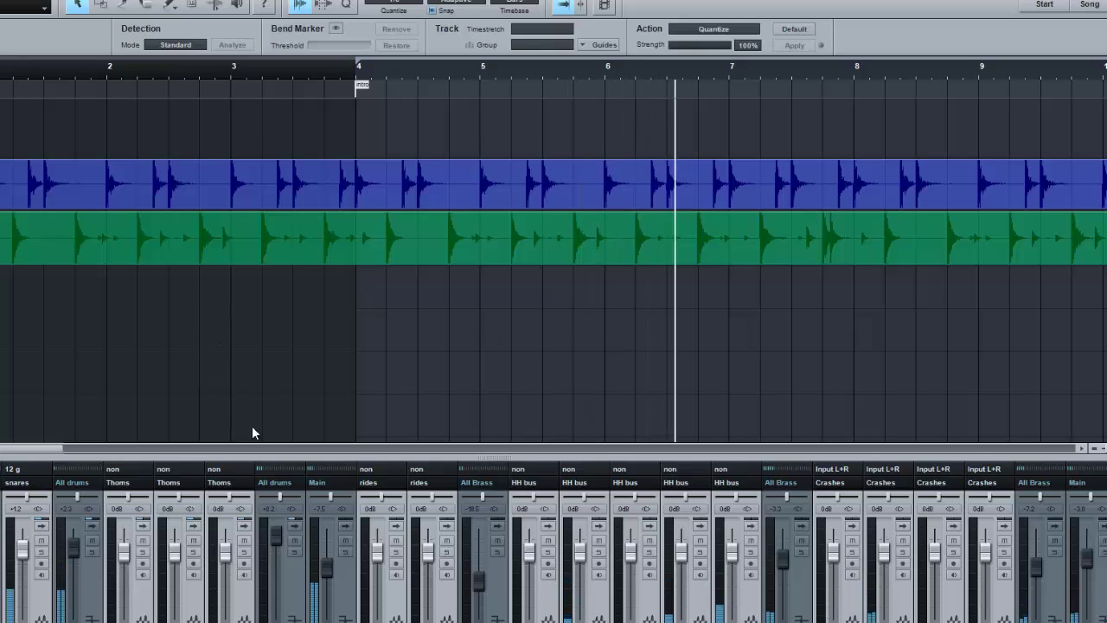
{"action": "key", "text": "w"}
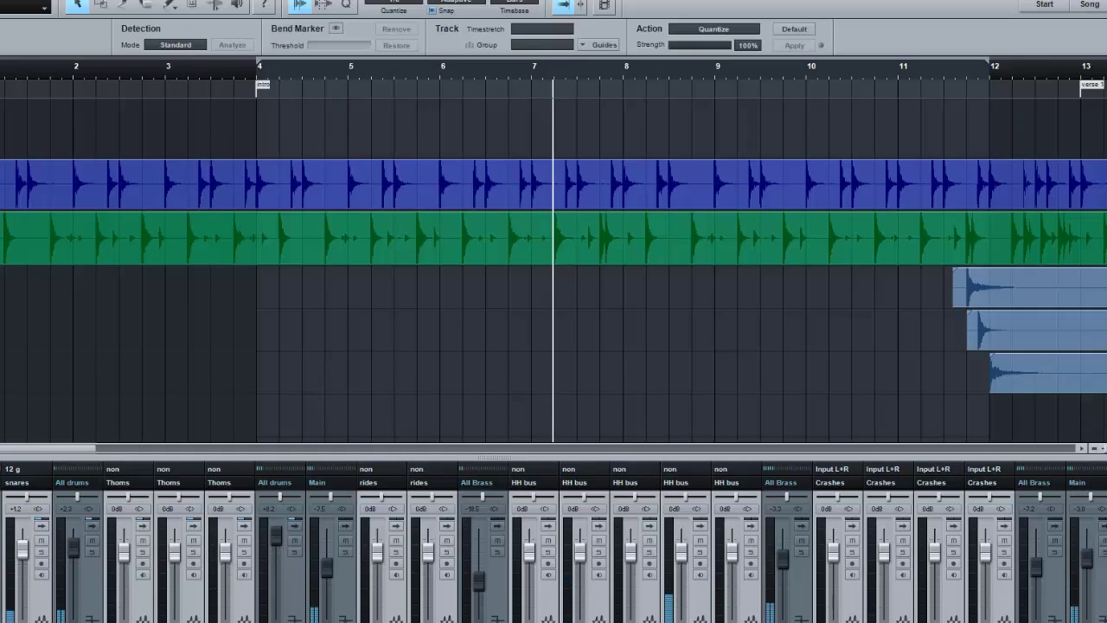
{"action": "key", "text": "w"}
{"action": "key", "text": "w"}
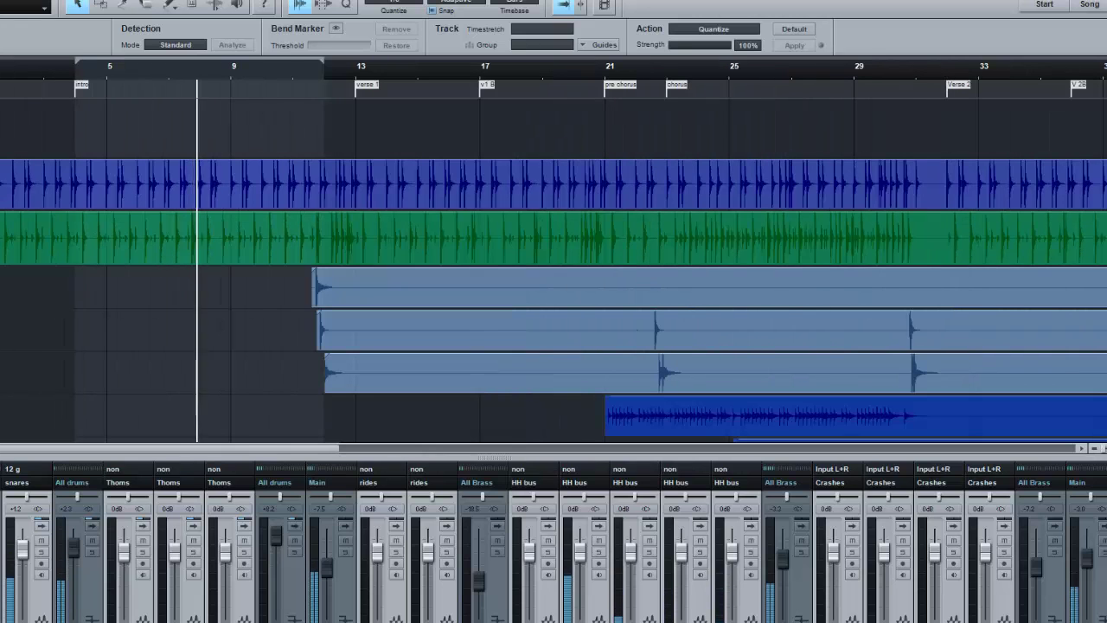
{"action": "scroll", "coordinate": [554, 259], "scroll_direction": "down", "scroll_amount": 10}
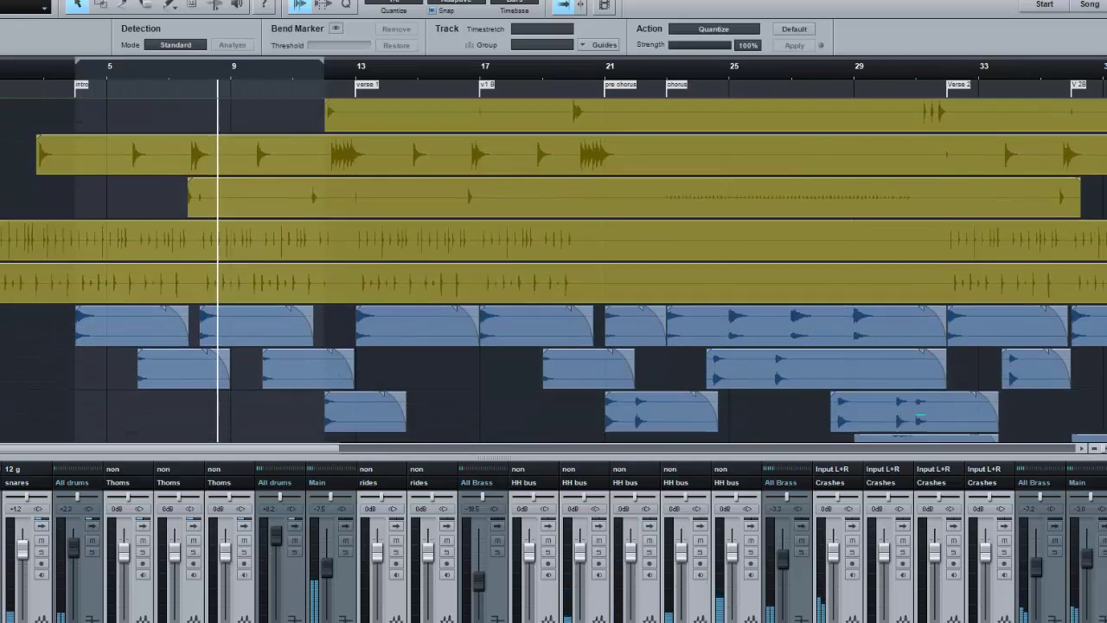
{"action": "scroll", "coordinate": [521, 283], "scroll_direction": "down", "scroll_amount": 10}
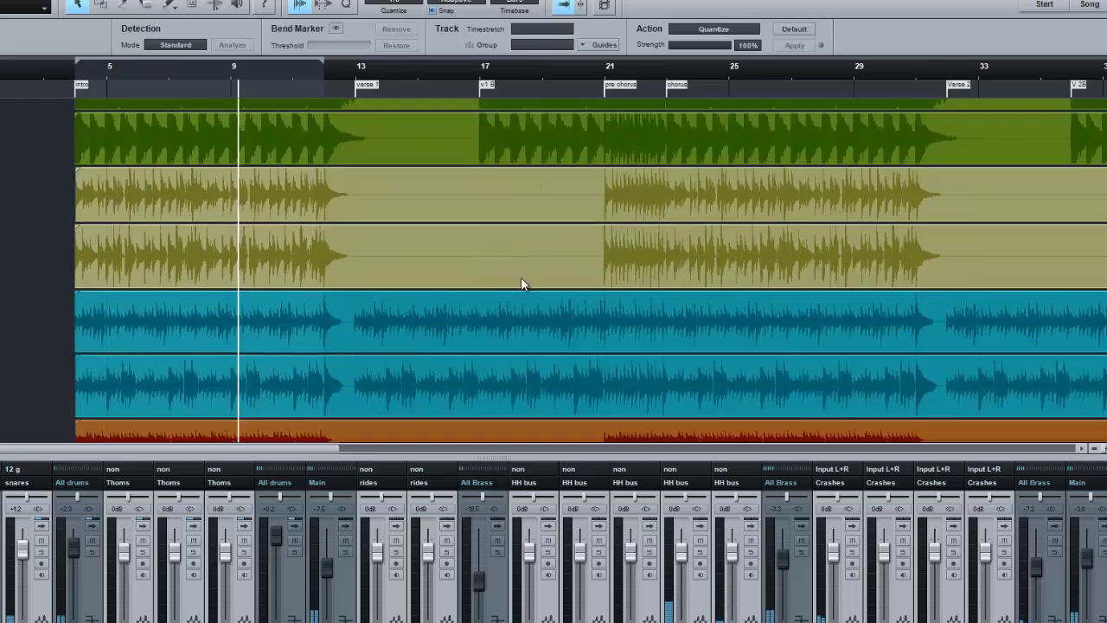
{"action": "scroll", "coordinate": [521, 286], "scroll_direction": "down", "scroll_amount": 8}
{"action": "scroll", "coordinate": [524, 329], "scroll_direction": "up", "scroll_amount": 4}
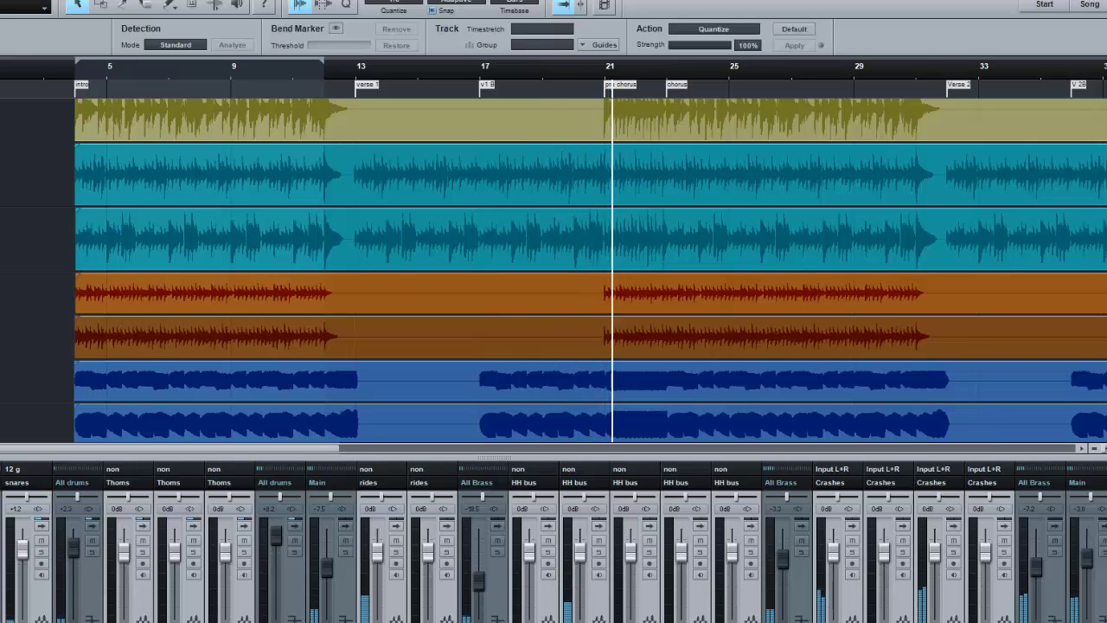
Lower the fader of the Main-routed channel beside the leads to -0.5 dB during playback.
{"action": "scroll", "coordinate": [946, 556], "scroll_direction": "right", "scroll_amount": 4}
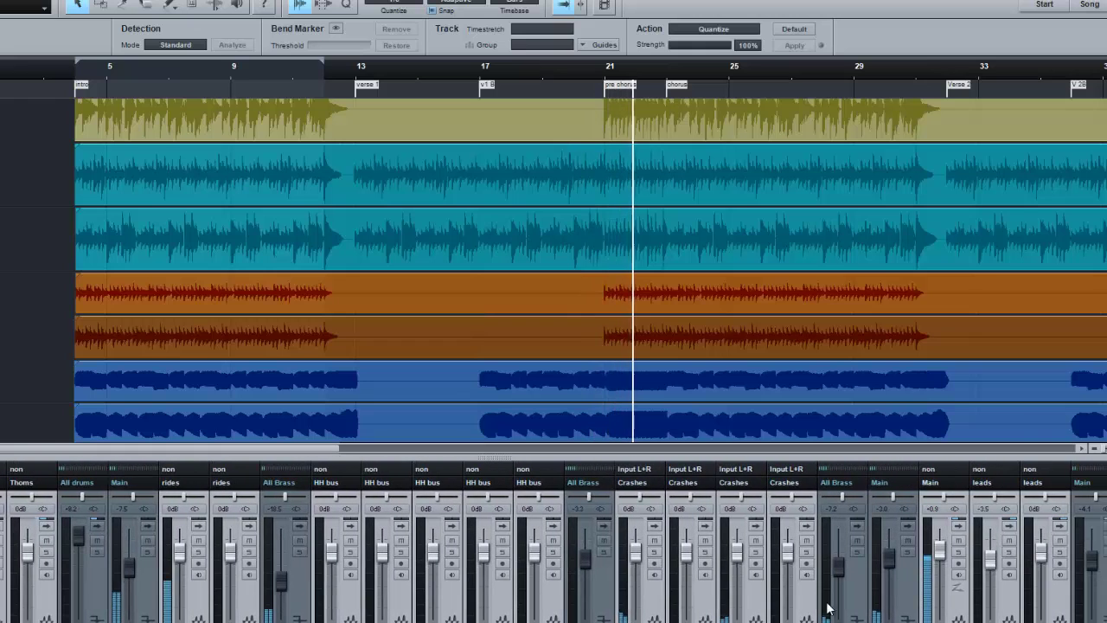
{"action": "left_click_drag", "start_coordinate": [947, 557], "coordinate": [939, 555]}
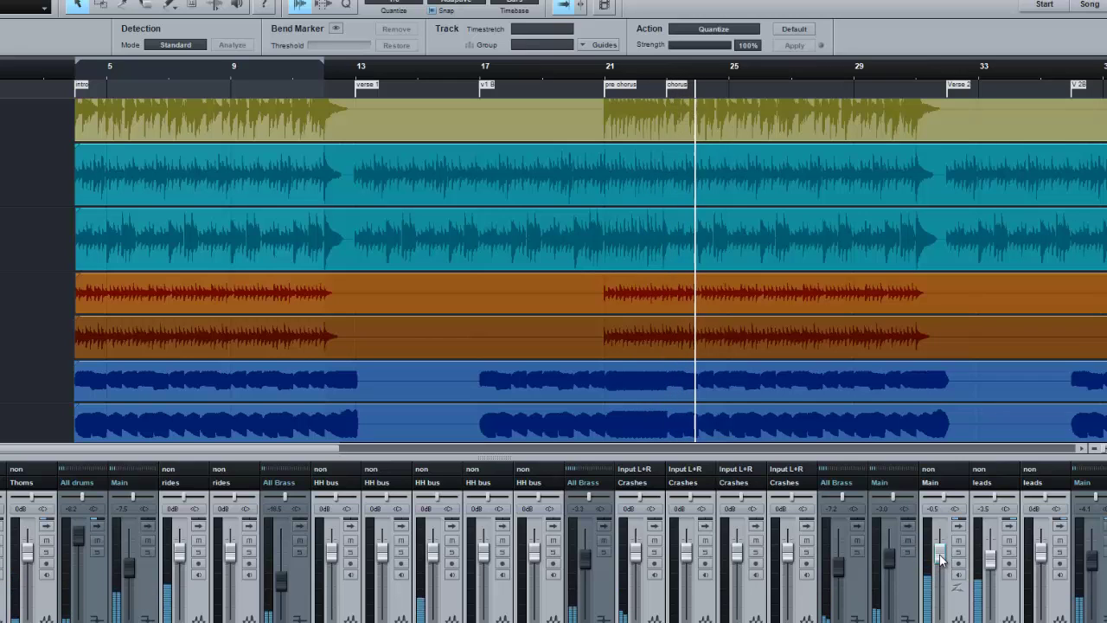